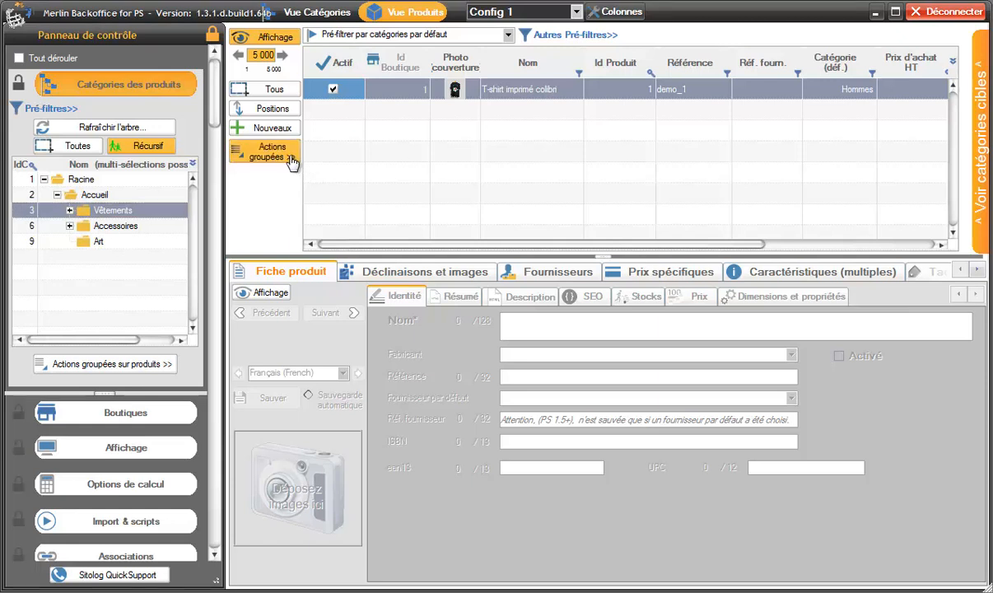
left_click(291, 160)
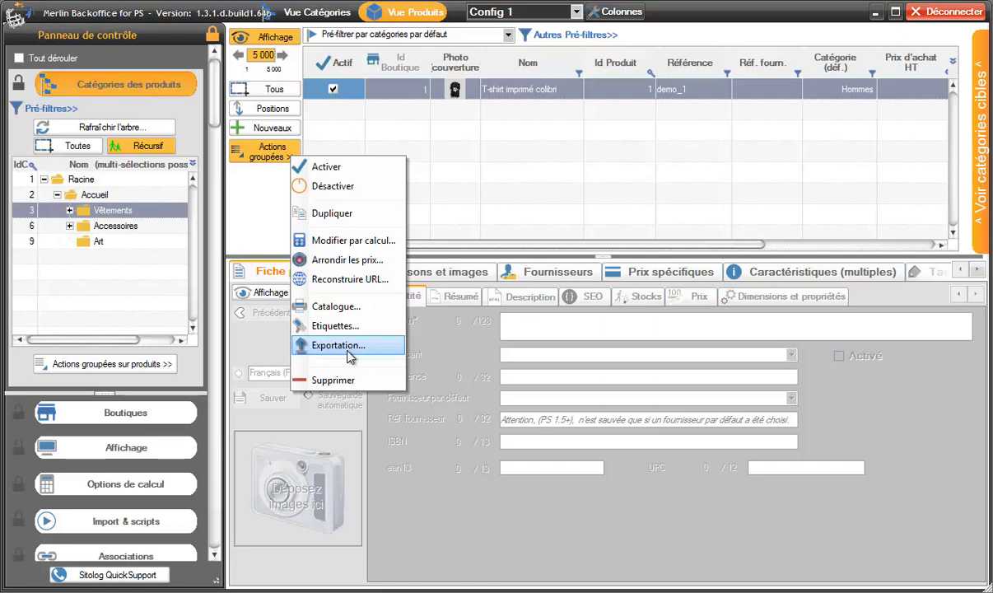
left_click(252, 223)
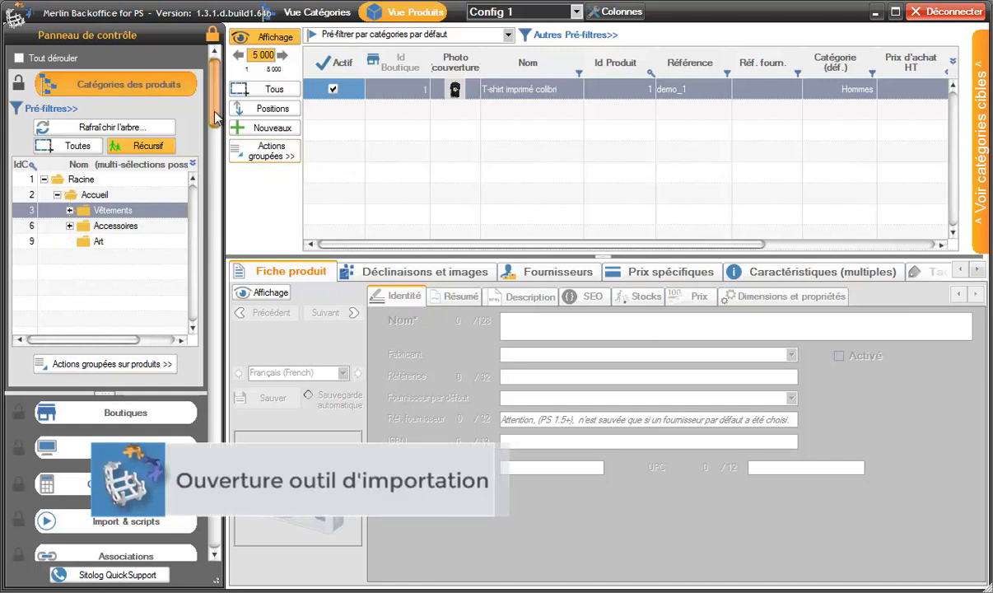
Open the XLS/CSV import and update tool for products, variations and categories, and name the import source Test.
scroll(216, 118, "down", 3)
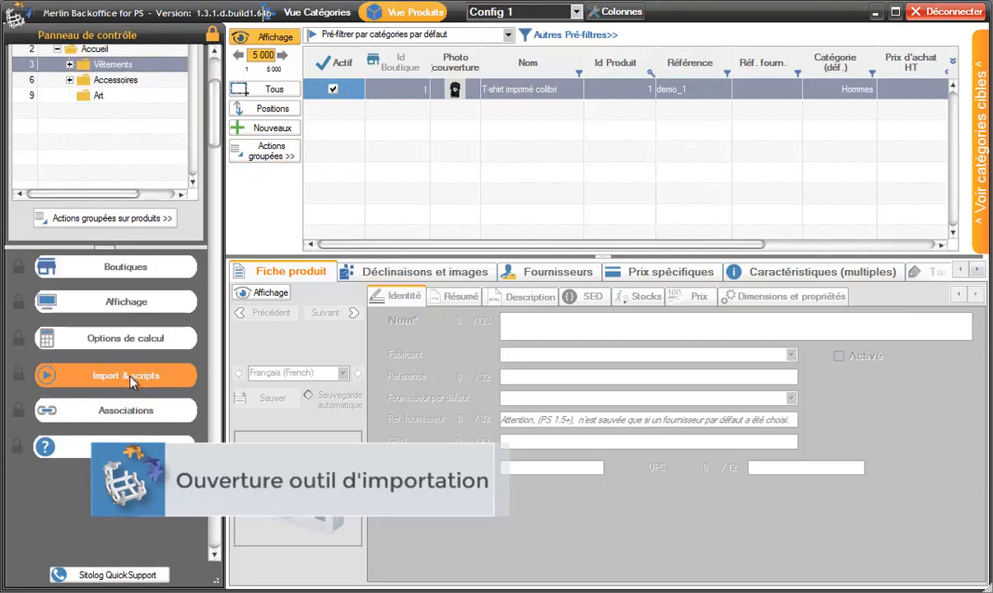
left_click(128, 376)
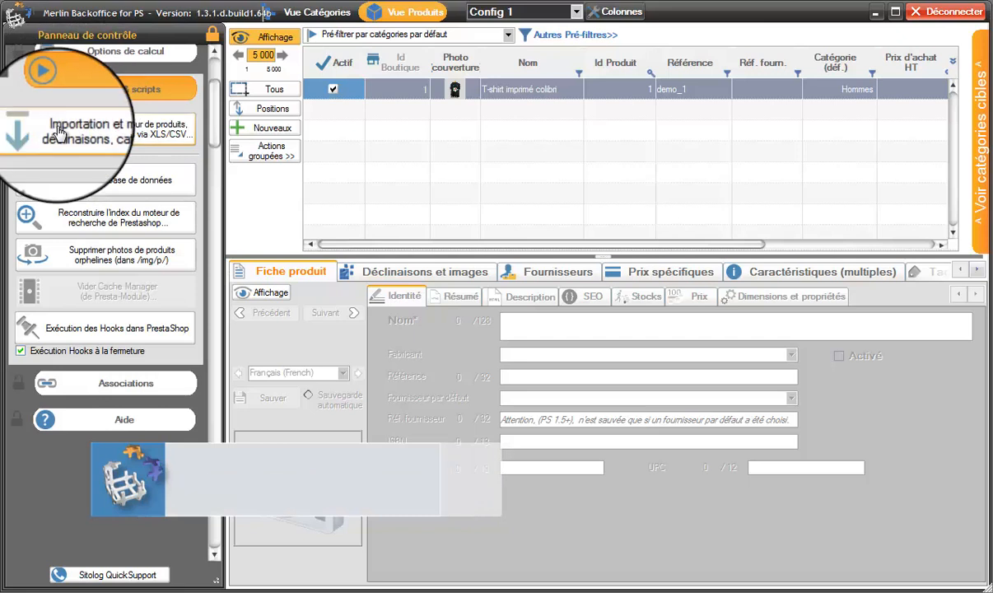
left_click(120, 142)
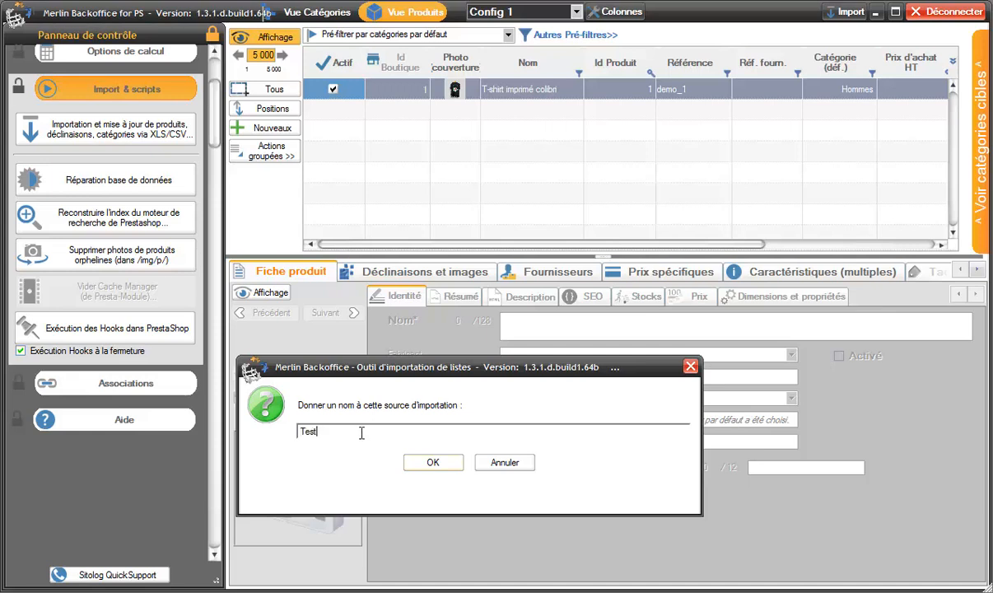
left_click(434, 465)
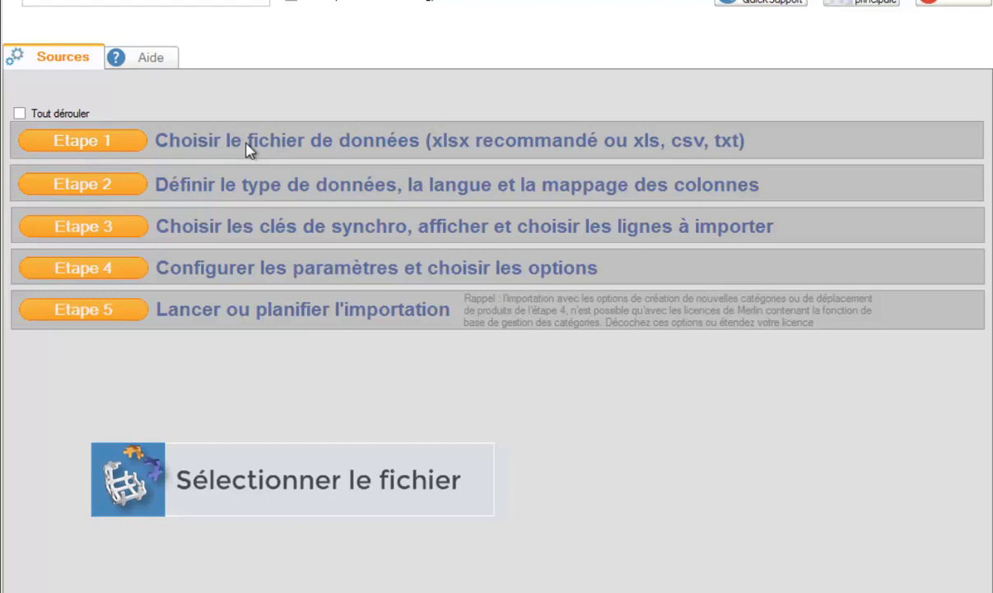
Choose the local file Apple product ps1-4.xlsx as the data file and declare it as a list of products and categories.
left_click(120, 142)
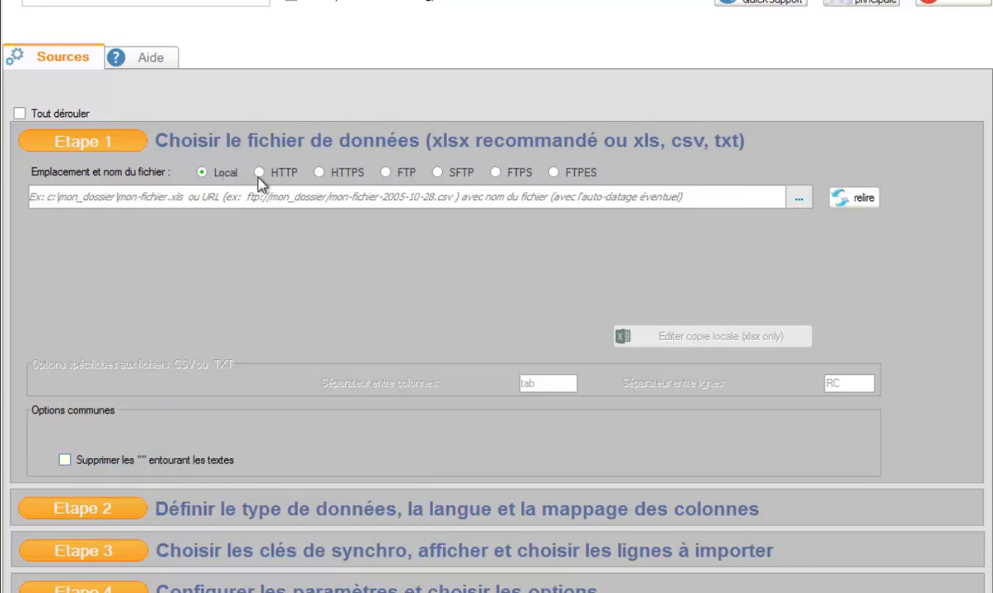
left_click(801, 206)
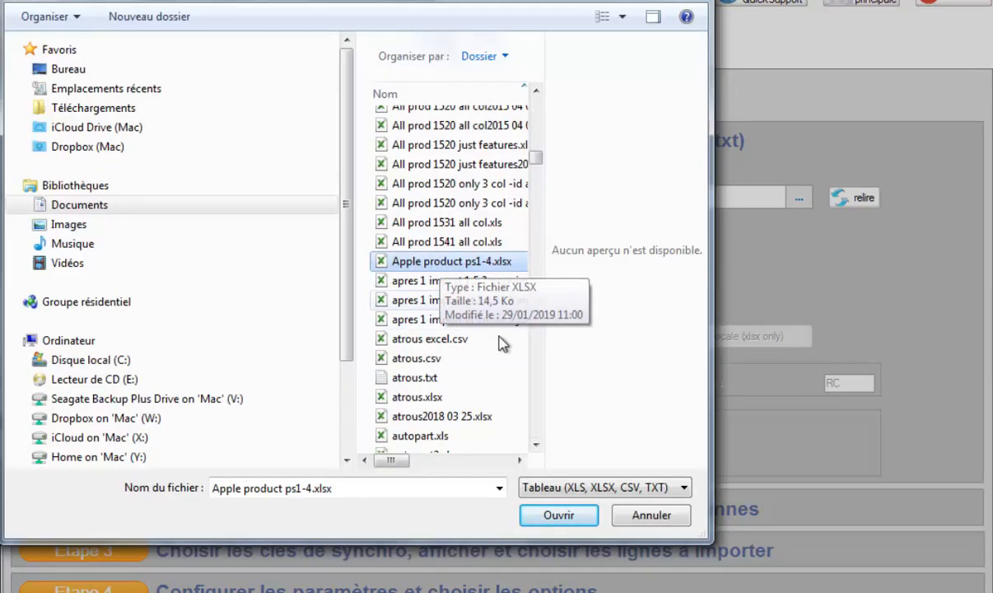
left_click(554, 514)
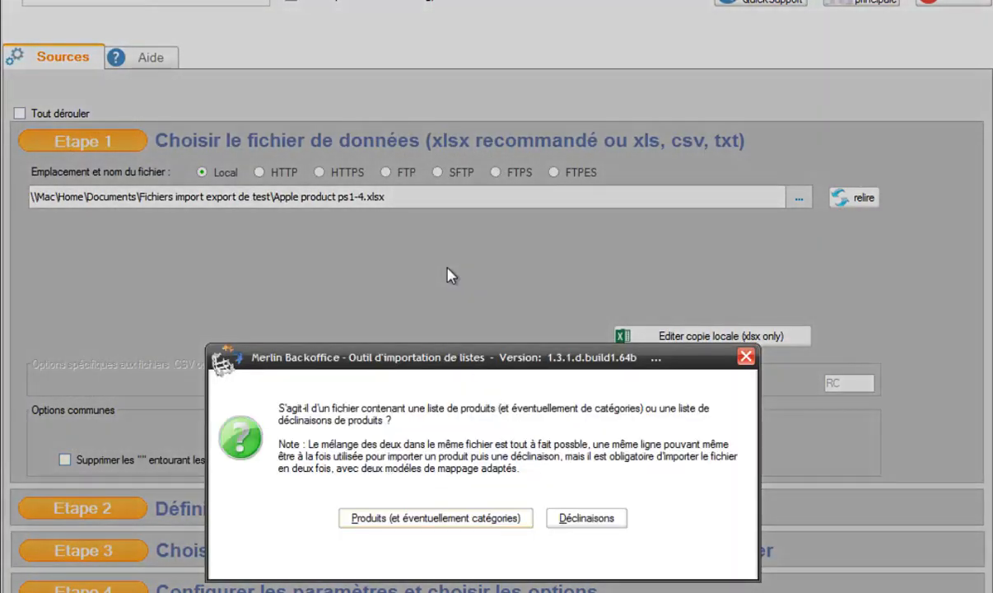
left_click_drag(476, 360, 466, 236)
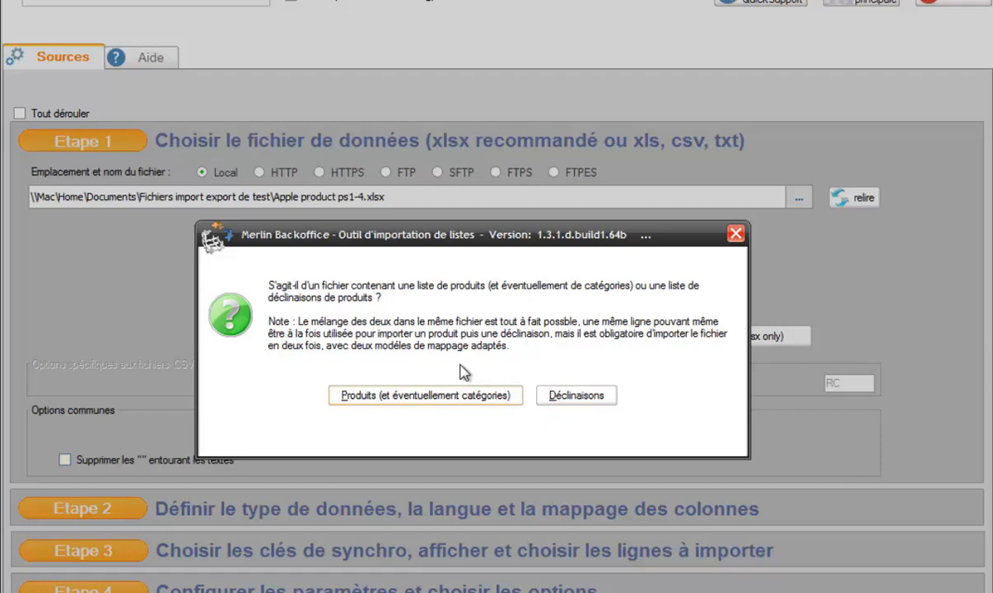
left_click(378, 397)
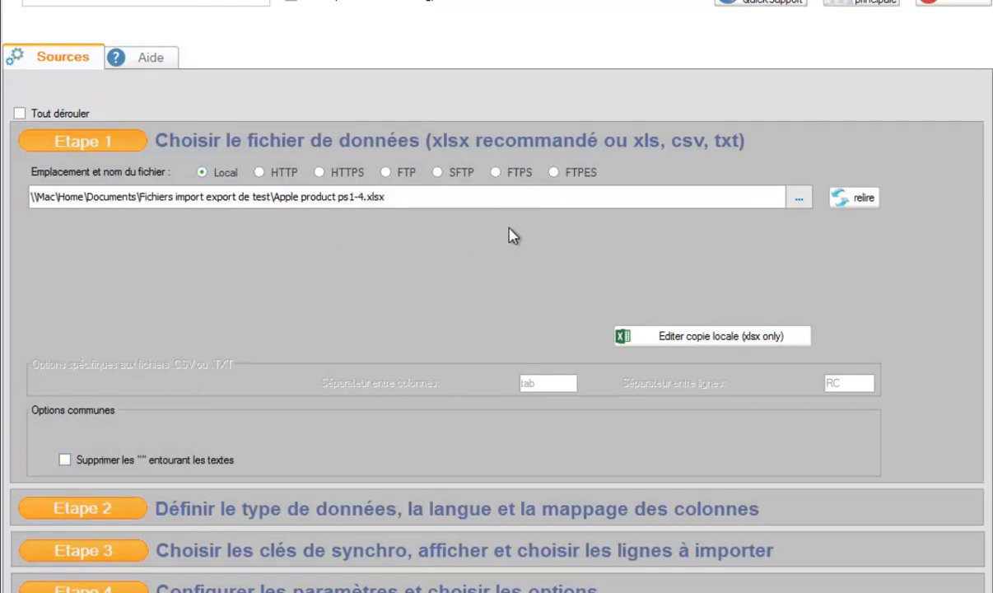
Open the import file's local copy for editing, widen the category name column, and examine the column titles and product data across the sheet.
left_click(705, 344)
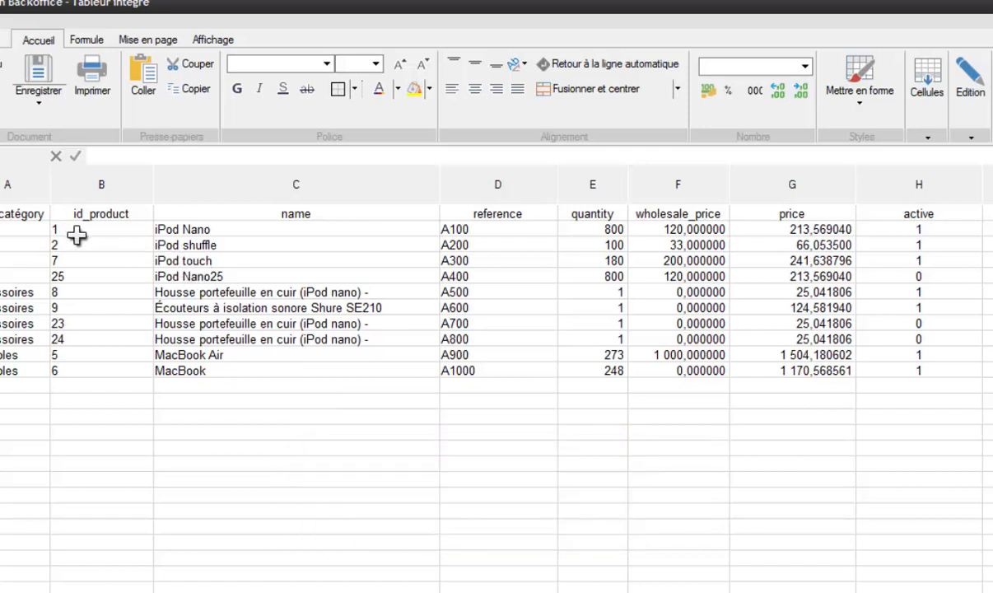
left_click_drag(49, 178, 72, 178)
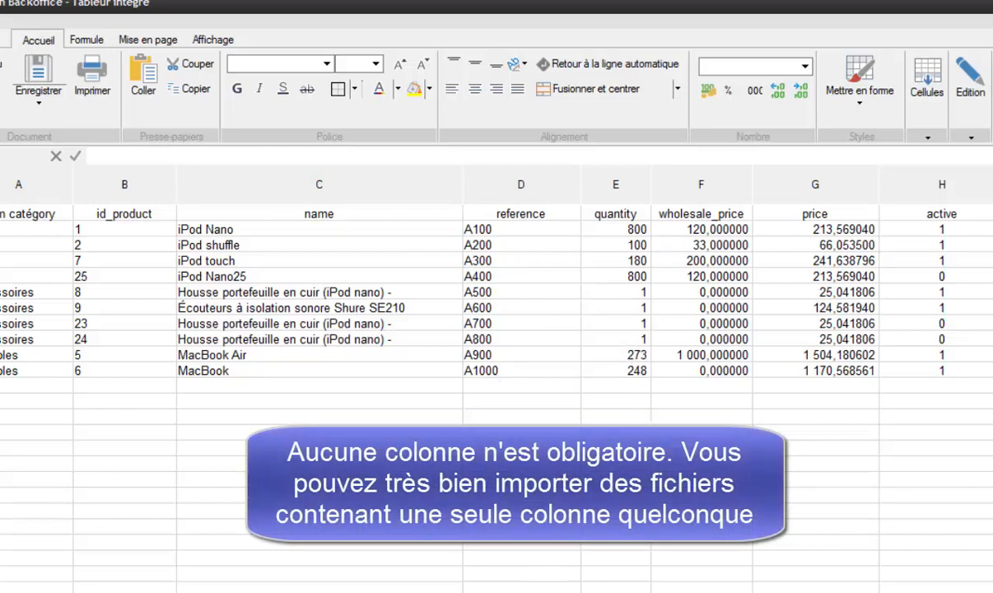
scroll(494, 330, "right", 1)
scroll(494, 329, "right", 1)
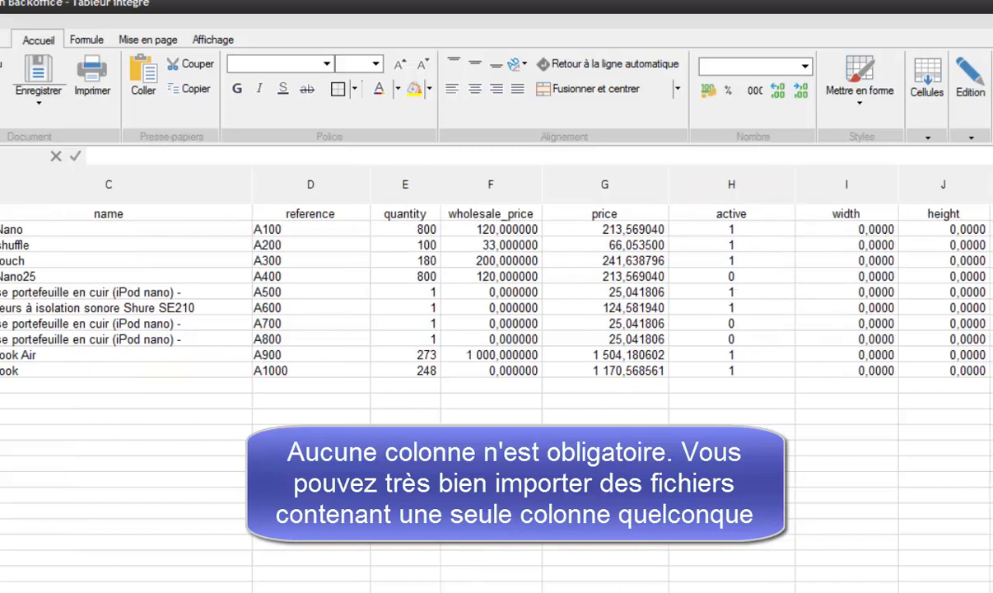
scroll(494, 329, "right", 2)
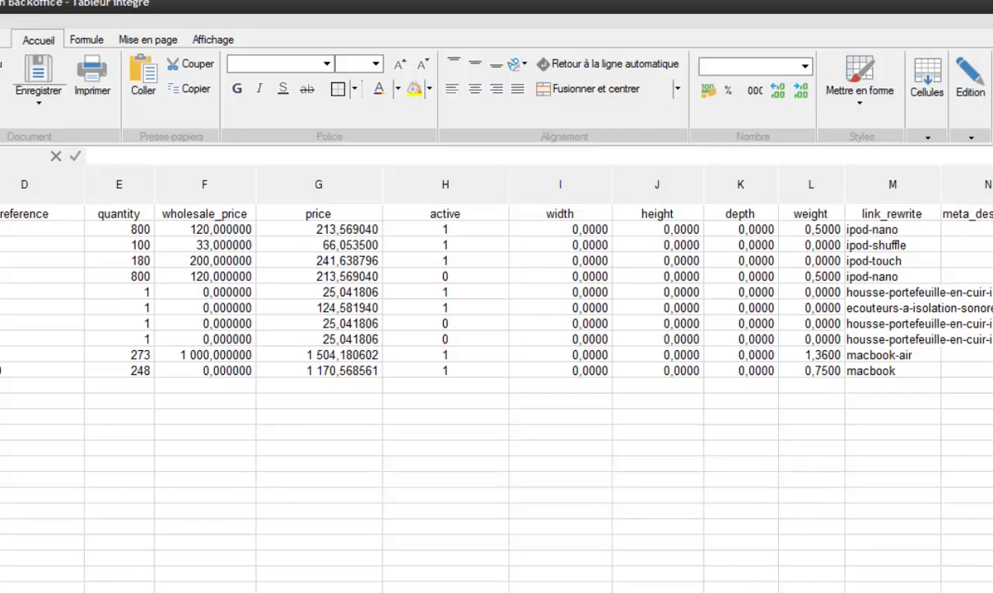
scroll(497, 379, "right", 2)
scroll(494, 371, "right", 2)
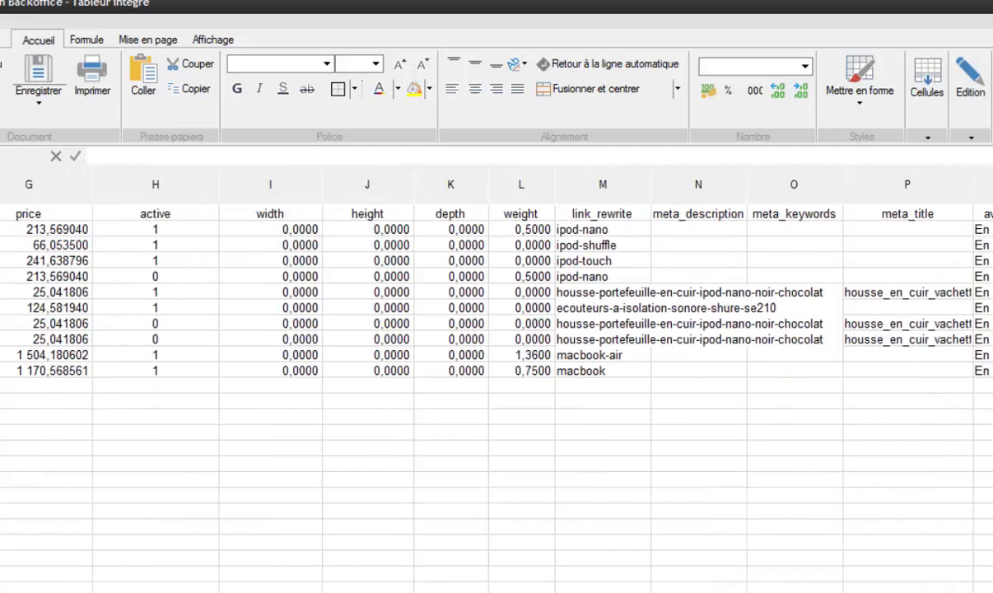
scroll(494, 371, "right", 8)
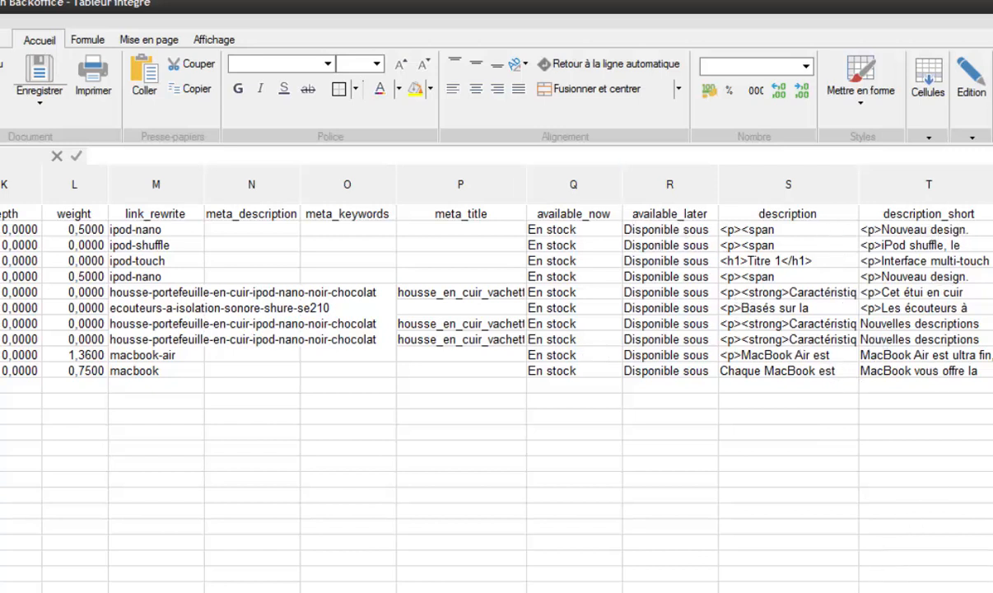
scroll(496, 387, "right", 3)
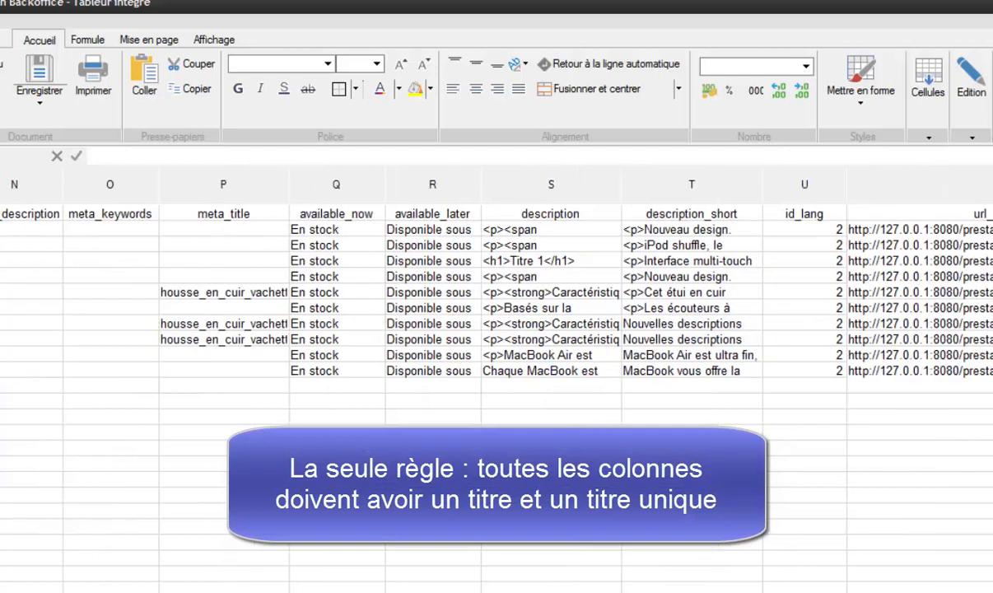
scroll(497, 330, "right", 1)
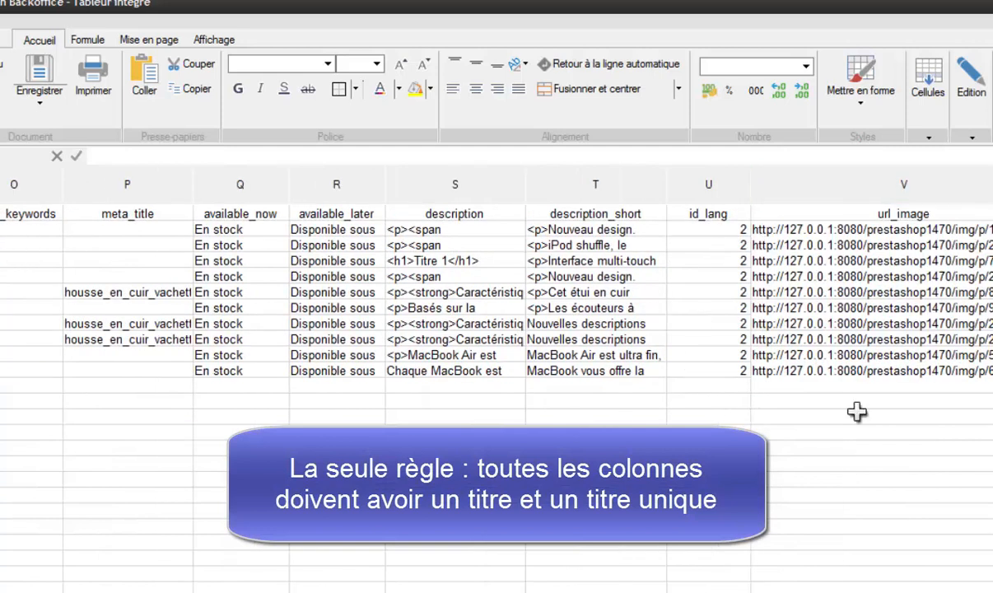
scroll(497, 330, "right", 1)
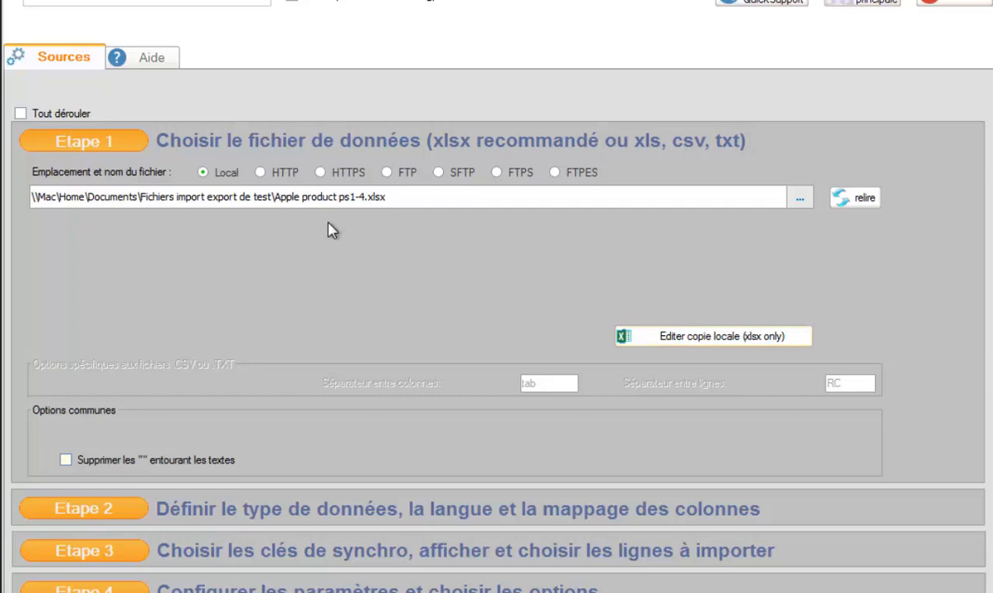
Create a new column mapping model from the file, named Test, for products and categories.
left_click(103, 522)
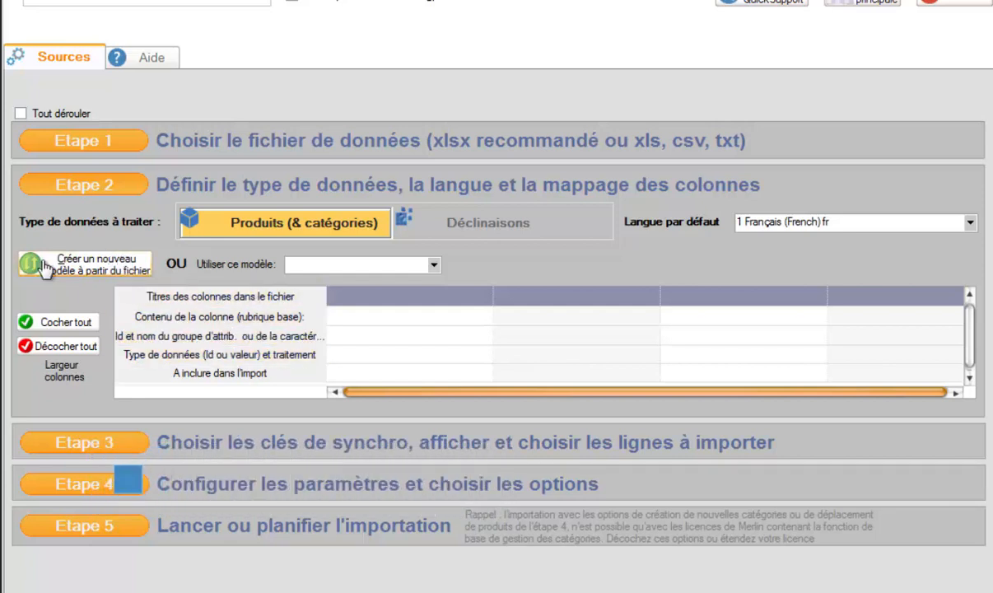
left_click(93, 275)
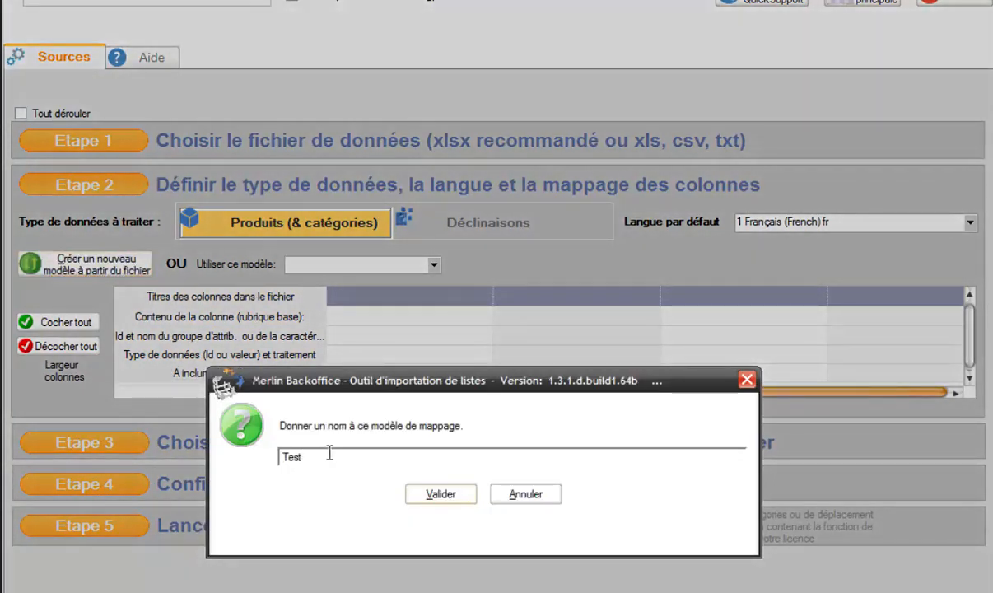
left_click(463, 496)
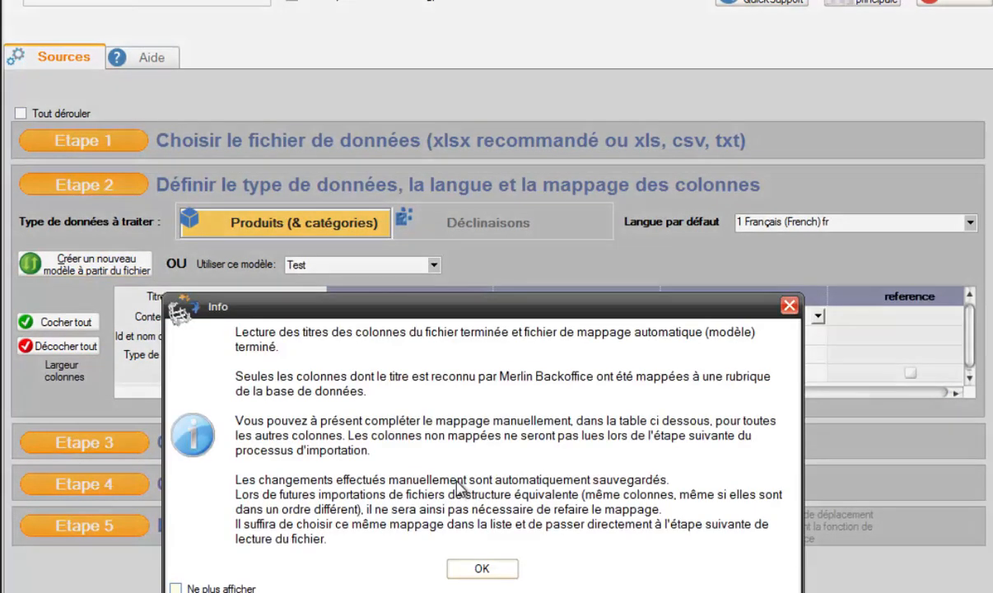
left_click(483, 570)
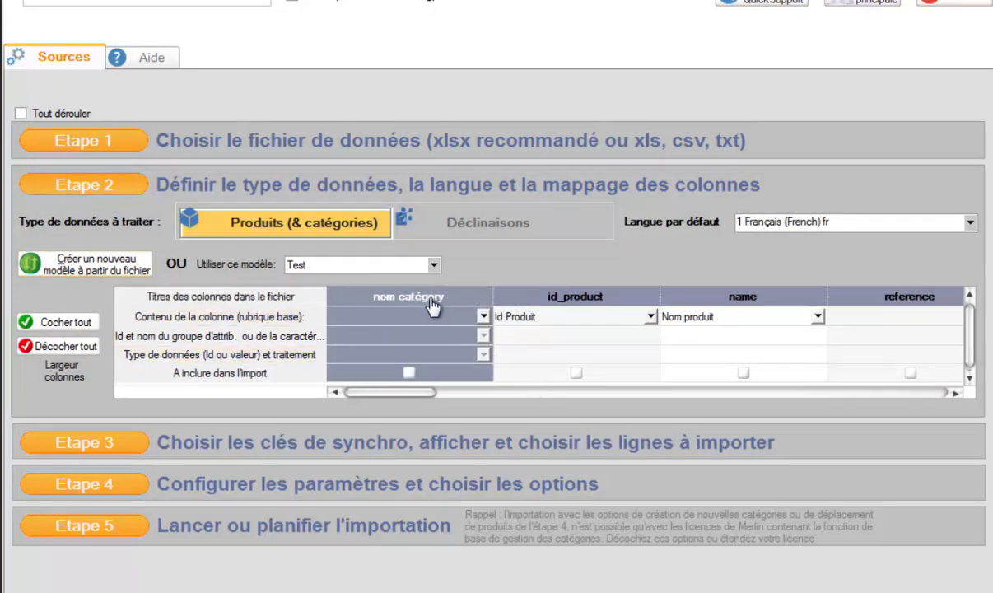
Review the automatic column mappings and map the file's quantity column to the Quantité field.
left_click_drag(423, 393, 464, 395)
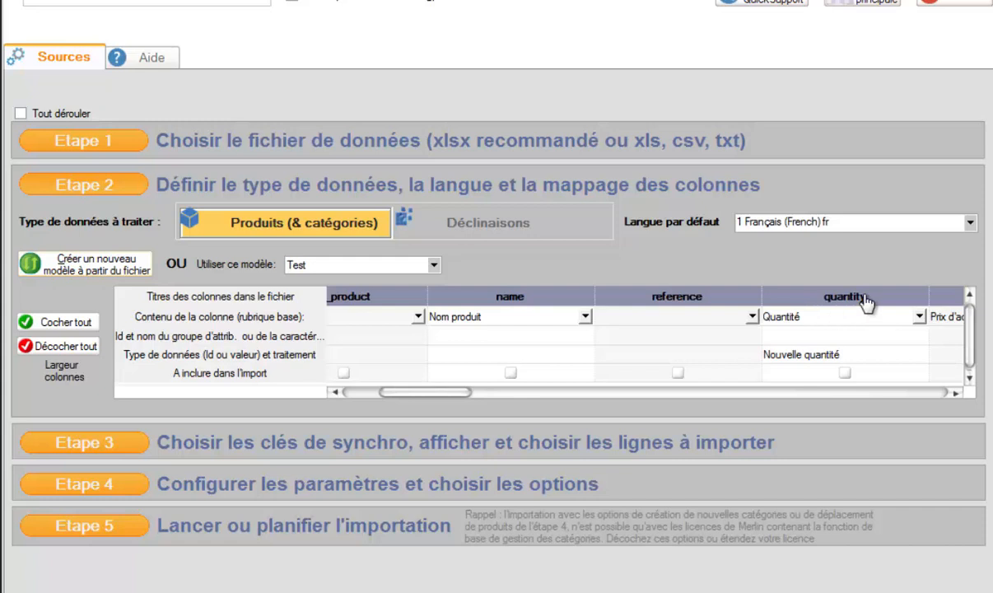
left_click_drag(446, 401, 399, 404)
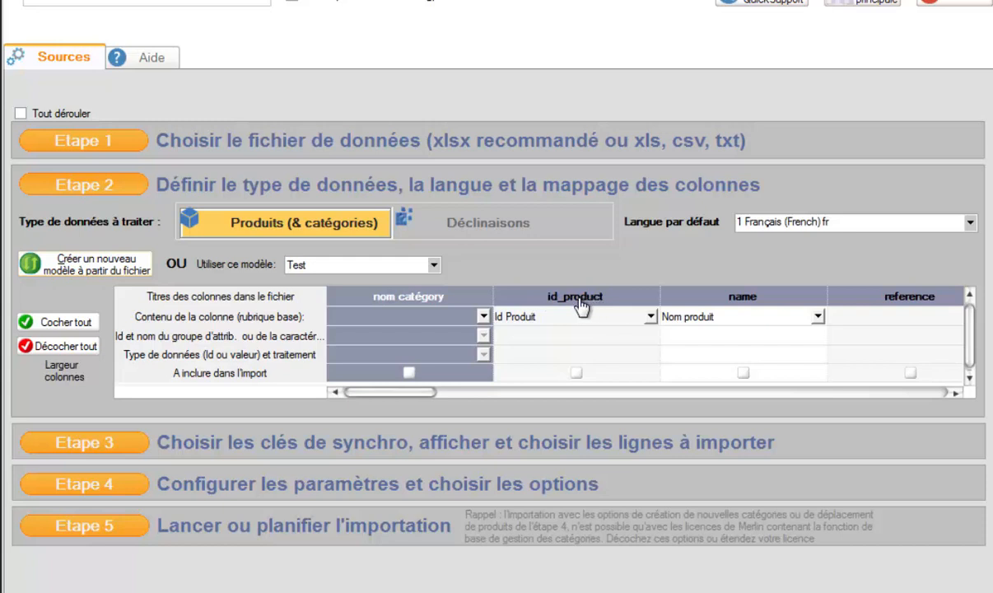
left_click_drag(414, 394, 464, 402)
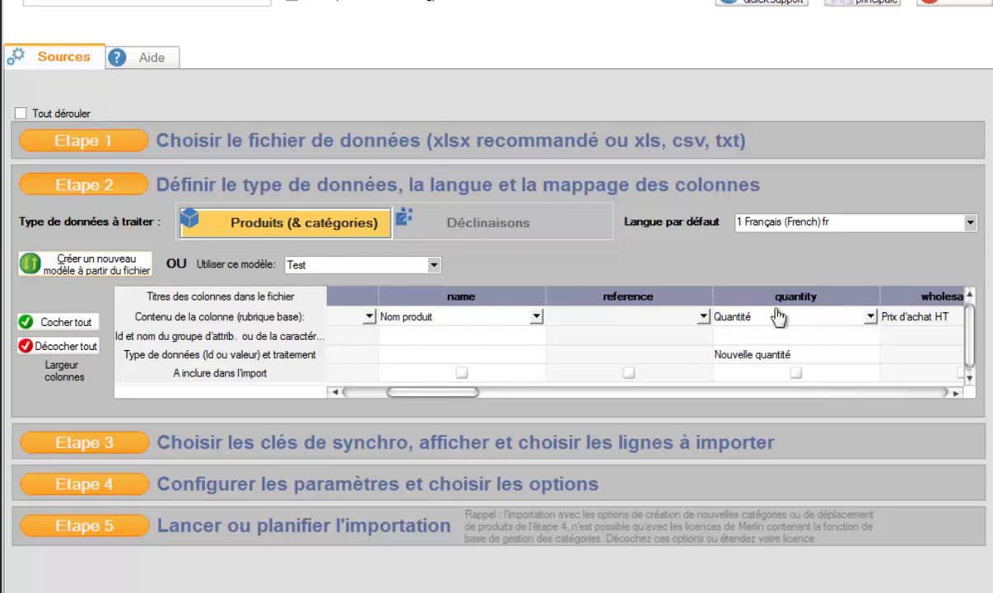
left_click(873, 324)
left_click(870, 316)
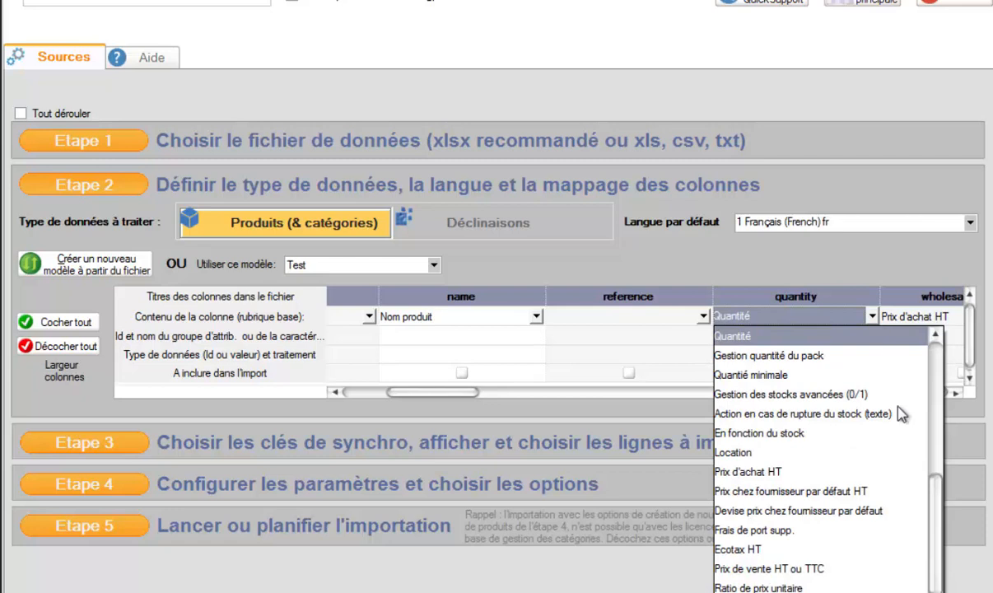
left_click_drag(939, 461, 945, 555)
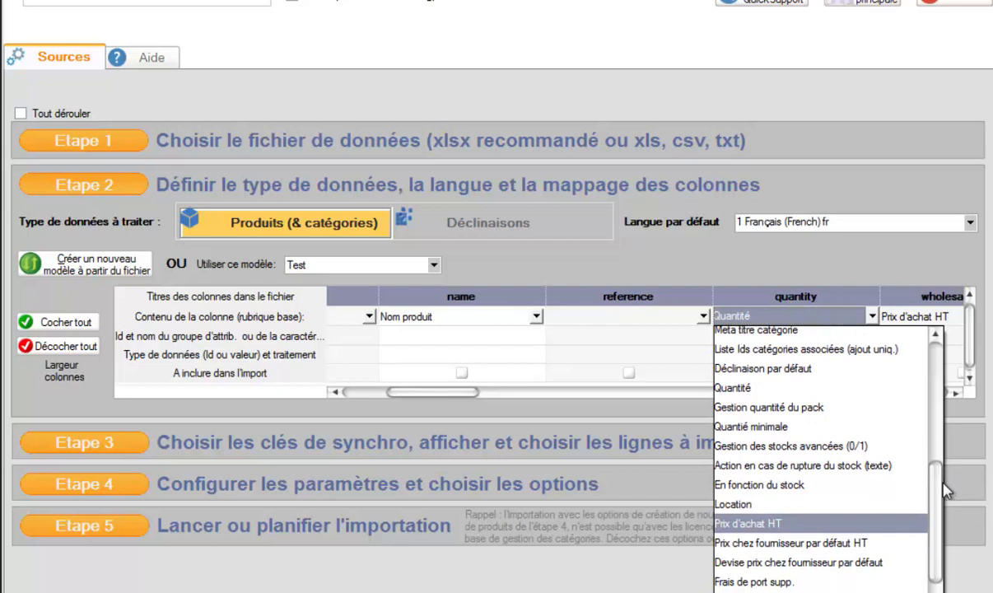
left_click(733, 388)
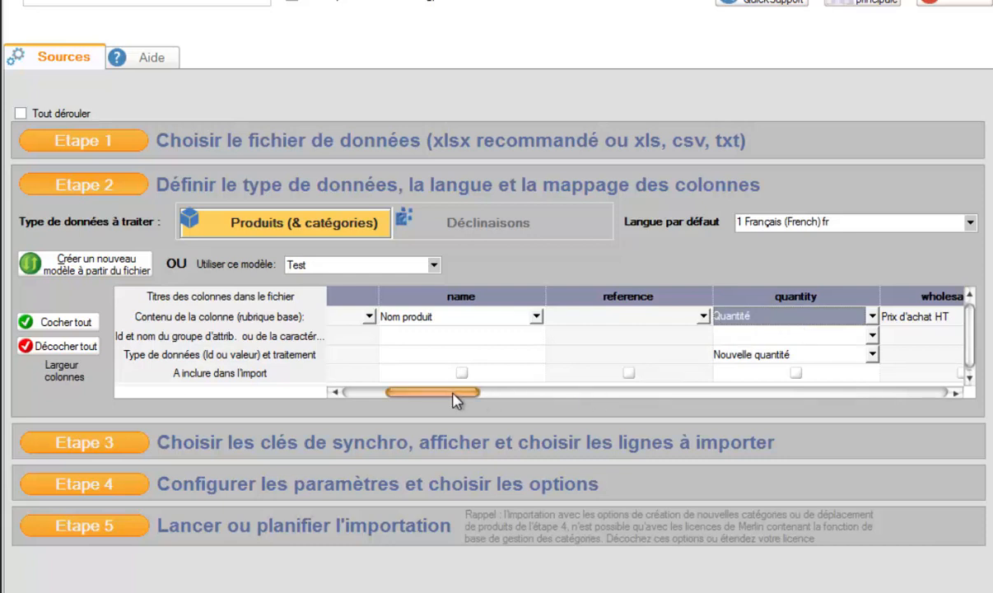
left_click_drag(454, 394, 397, 396)
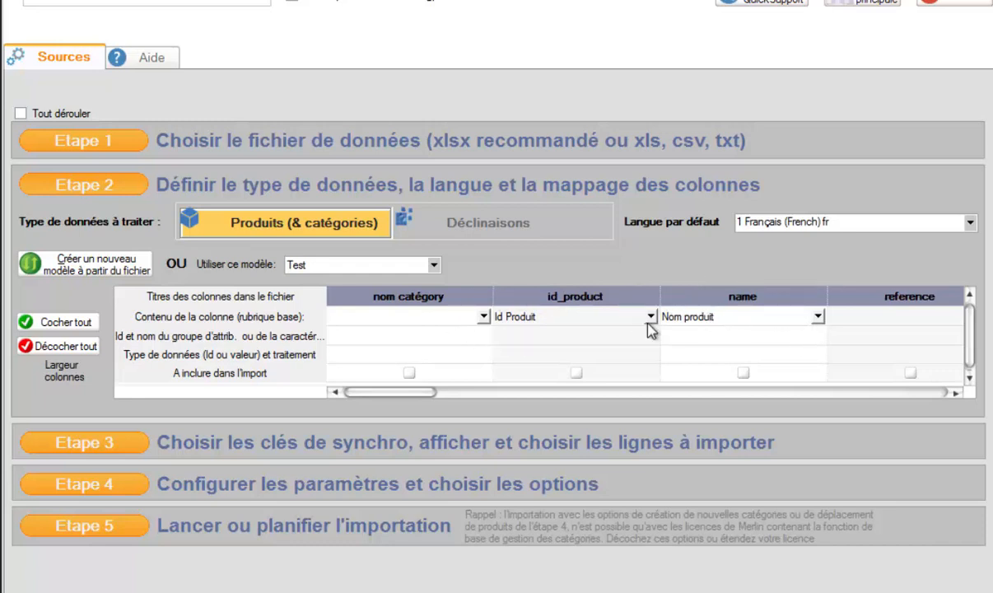
left_click_drag(418, 399, 443, 400)
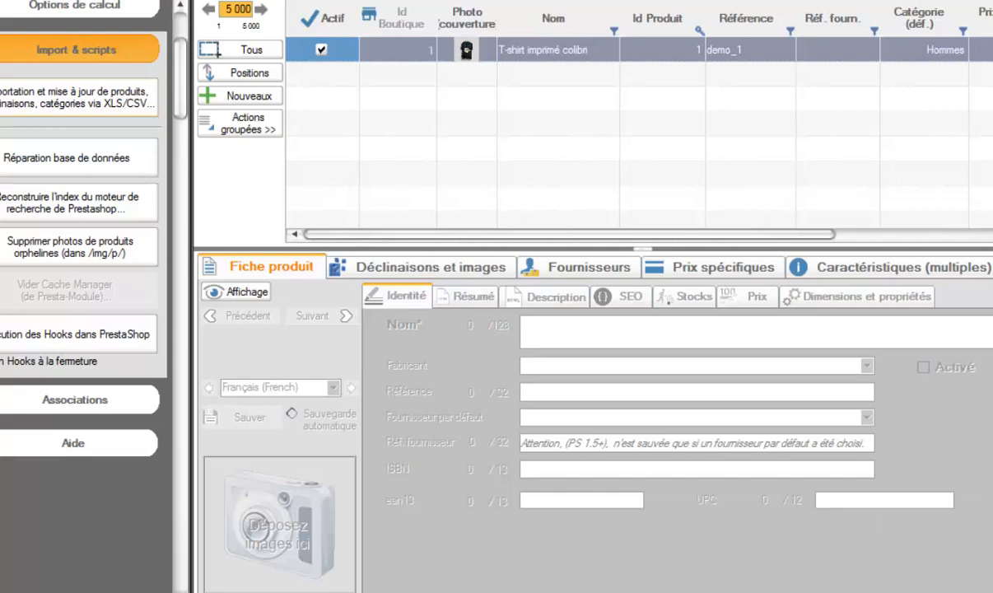
Examine the grouped export options for the selected product in the main product view, and leave without exporting.
left_click(270, 131)
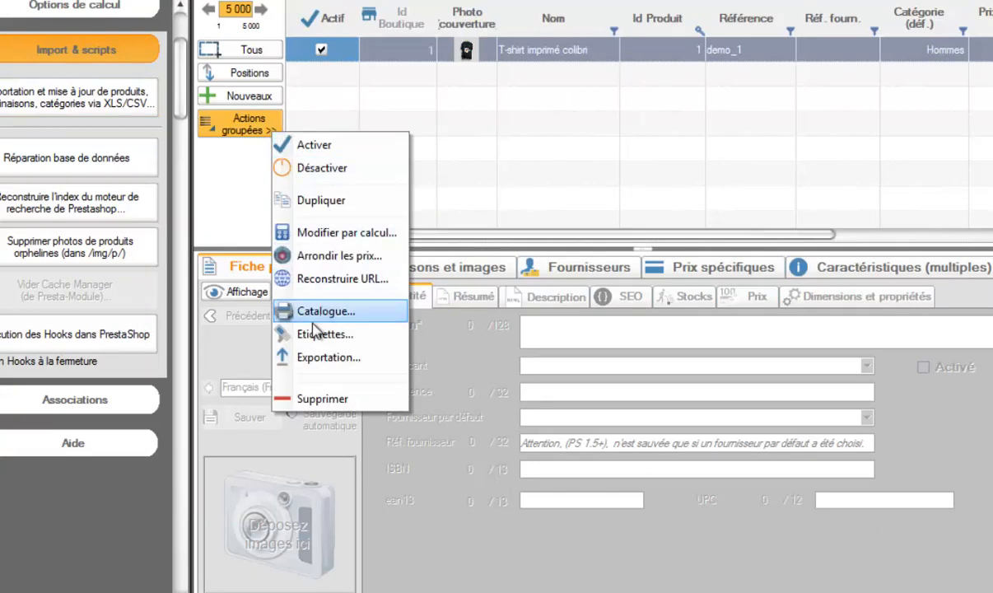
left_click(329, 358)
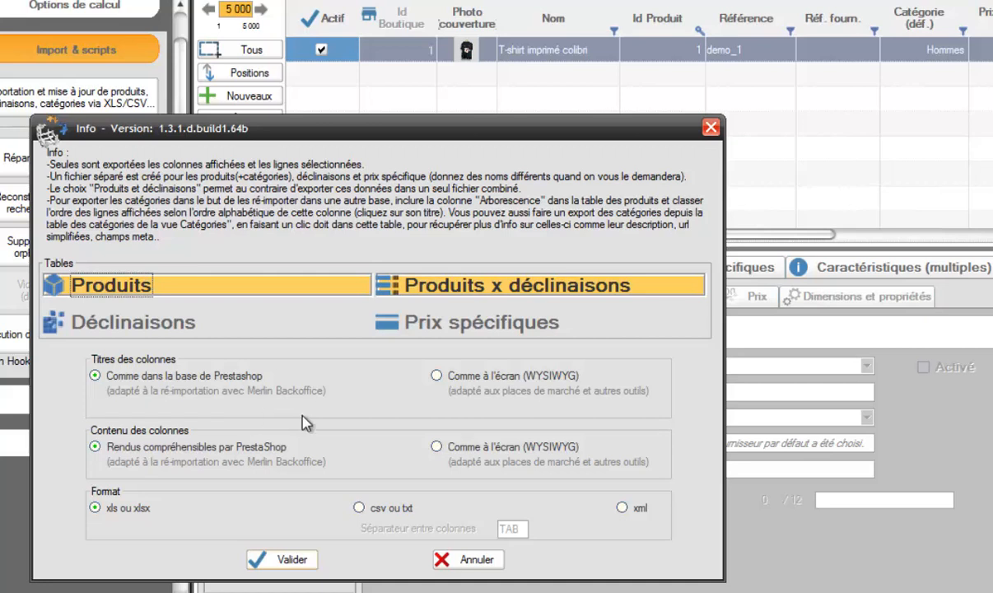
left_click(468, 562)
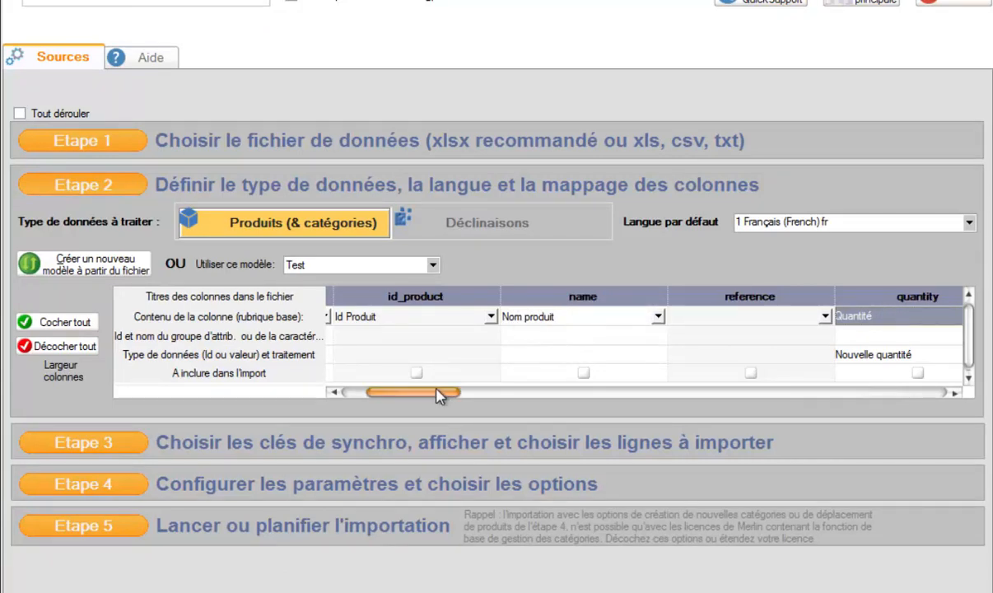
Map the file's reference column to the Référence produit field.
left_click_drag(436, 399, 414, 398)
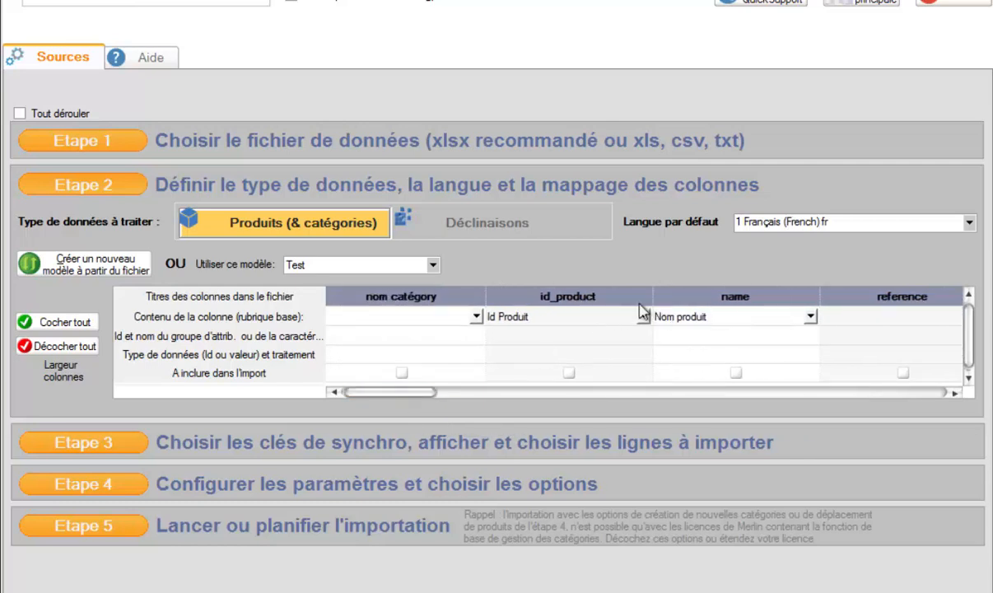
left_click_drag(409, 398, 450, 404)
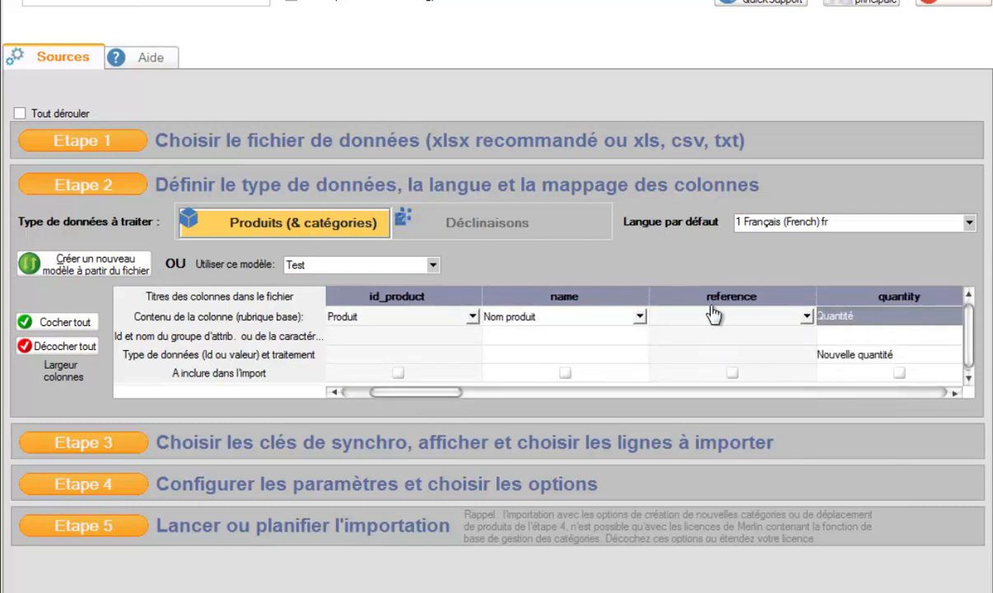
left_click(808, 318)
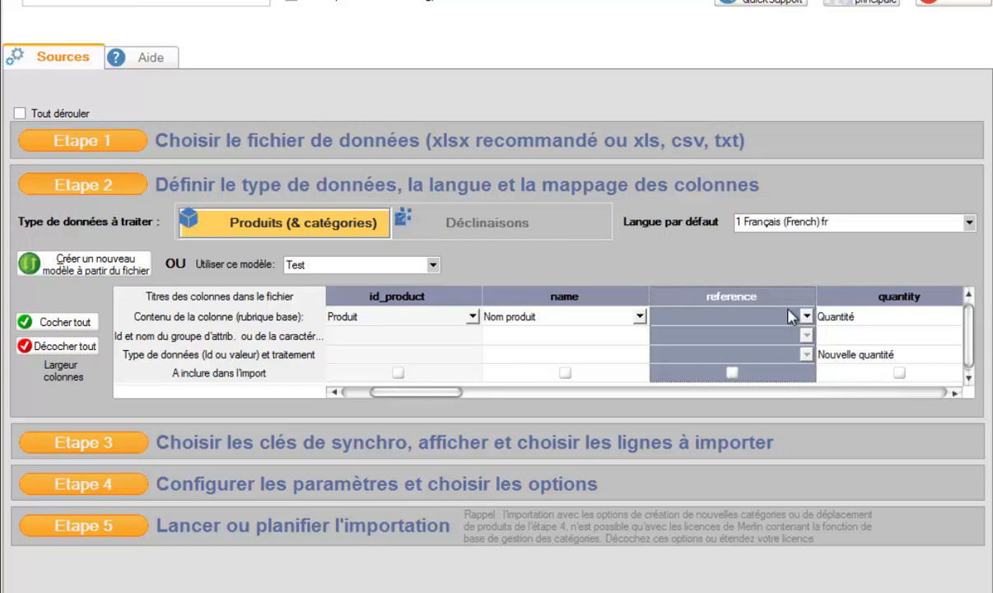
left_click(808, 318)
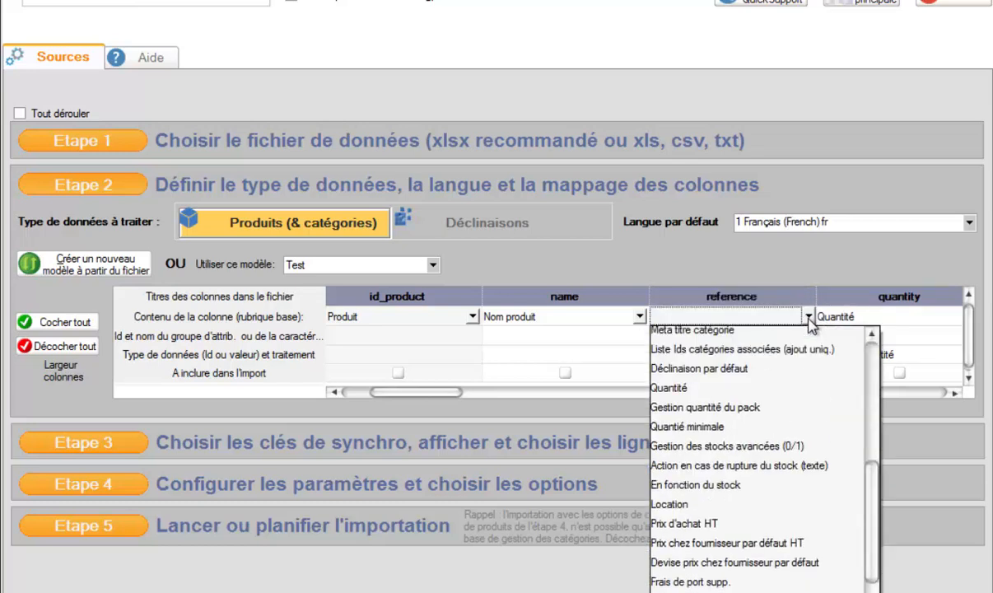
left_click_drag(878, 490, 875, 344)
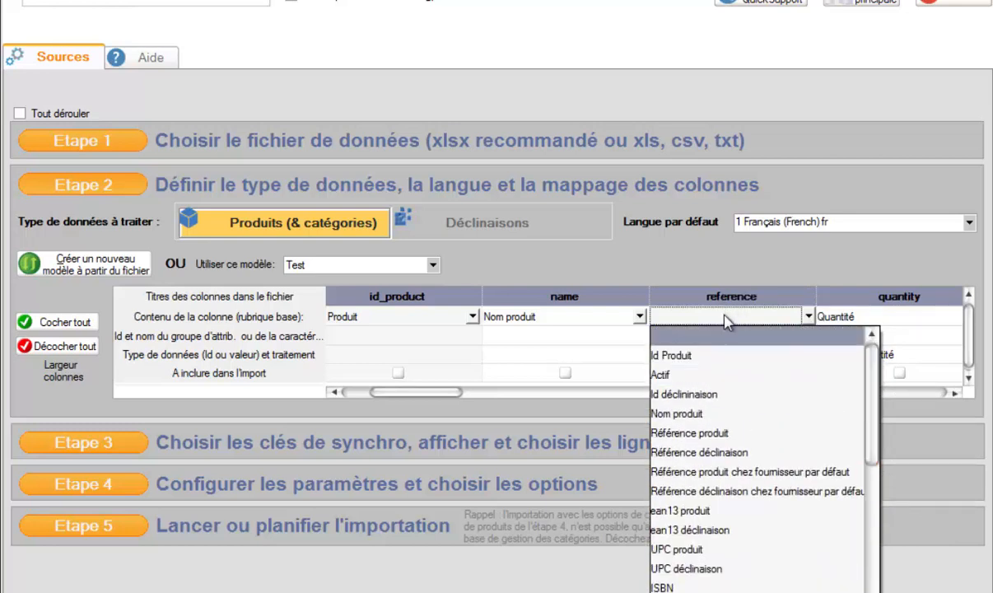
left_click(717, 434)
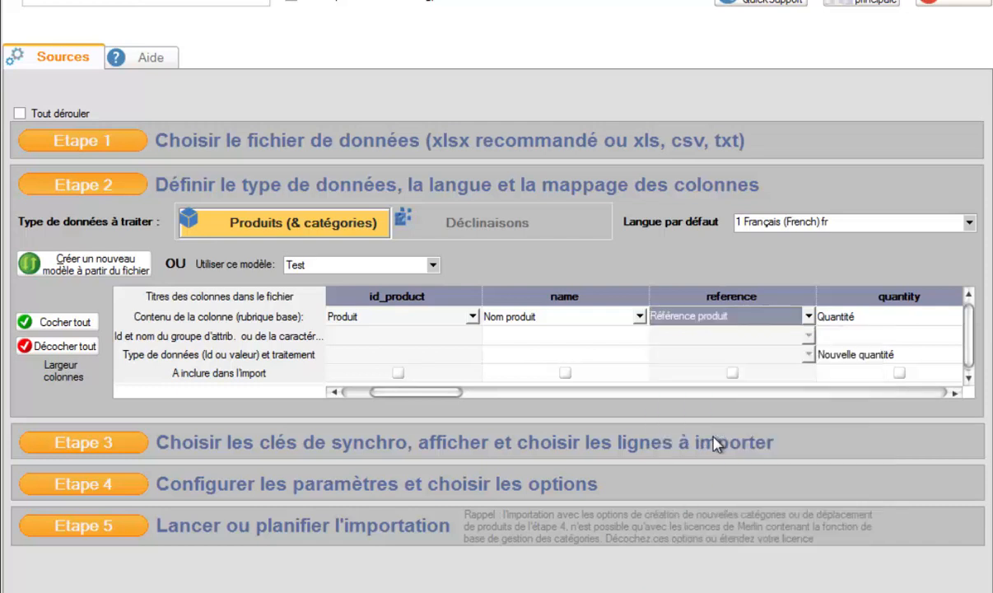
Map the url_image column to Liste d'images (chemin complet ou URLs).
left_click_drag(459, 394, 554, 395)
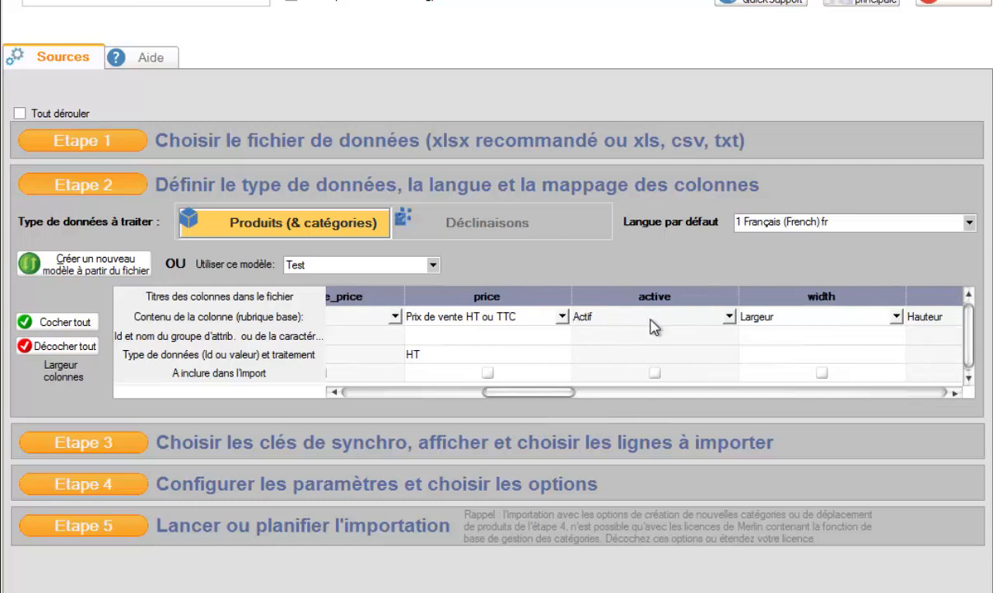
left_click_drag(492, 399, 885, 398)
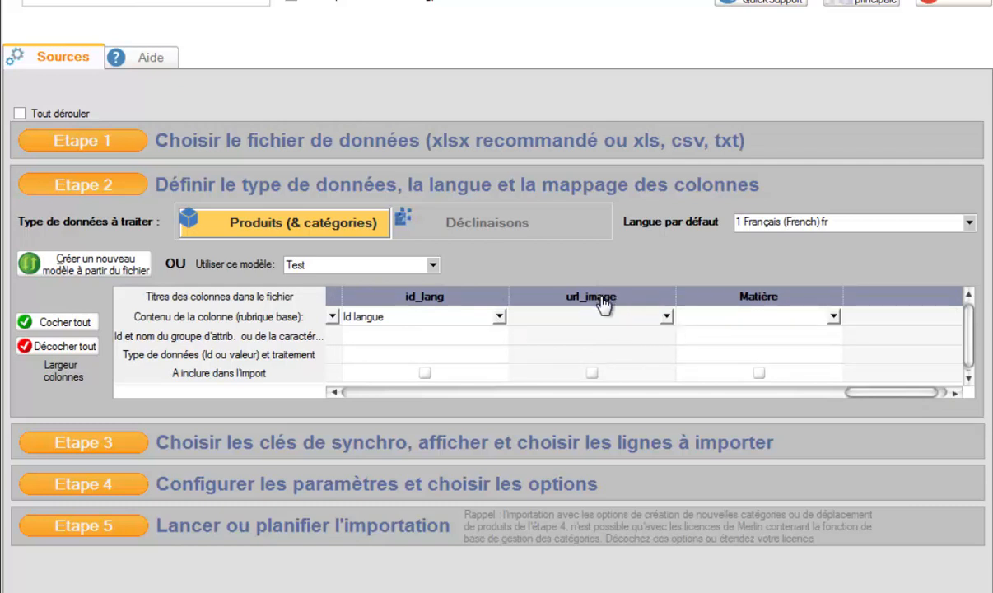
left_click(667, 320)
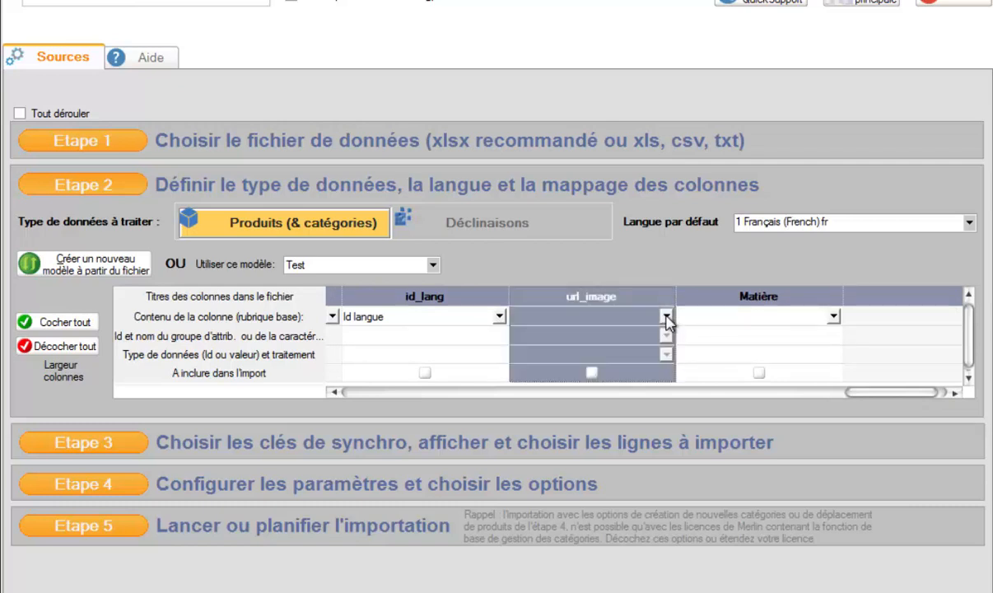
left_click(665, 318)
left_click_drag(732, 363, 719, 592)
left_click_drag(715, 536, 727, 592)
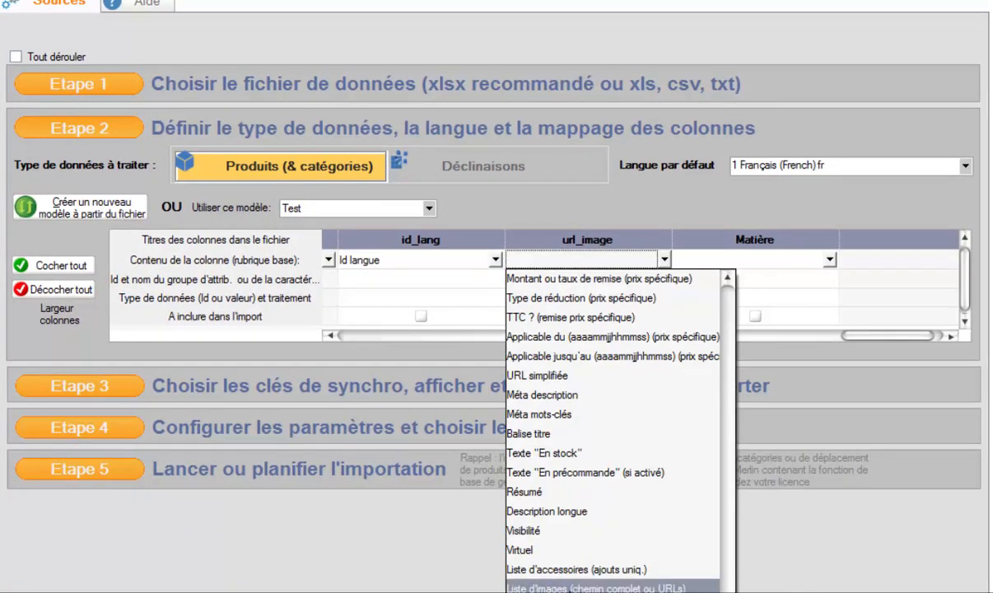
left_click(580, 588)
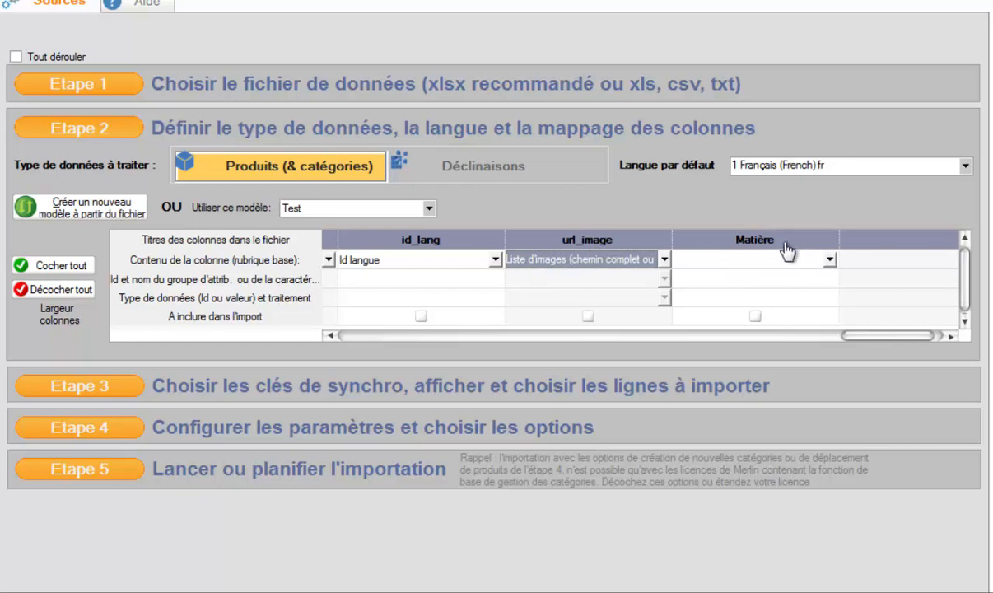
Map the Matière column to Id ou valeur de caractéristique.
left_click(830, 261)
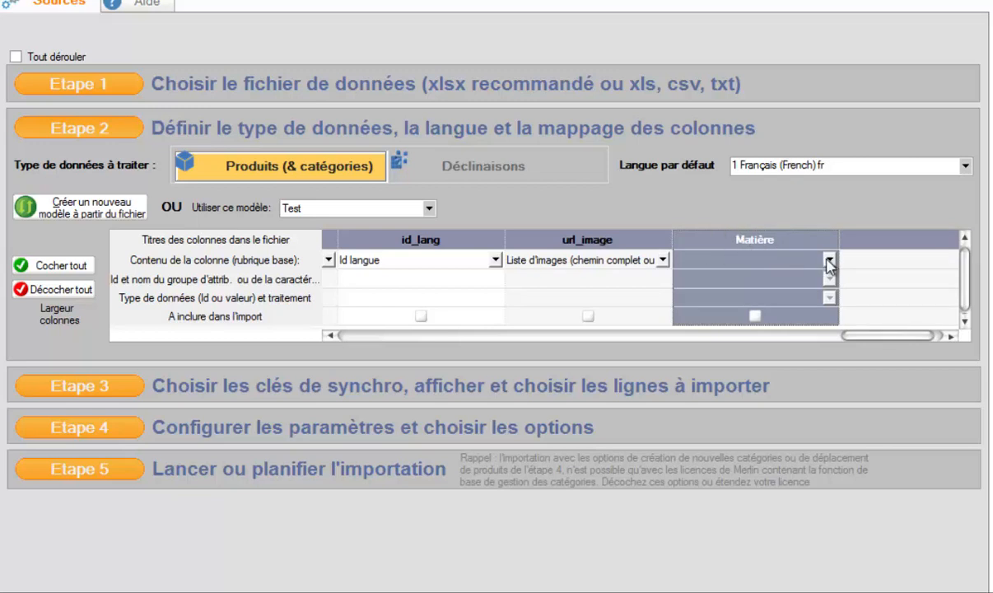
left_click(829, 262)
left_click(780, 260)
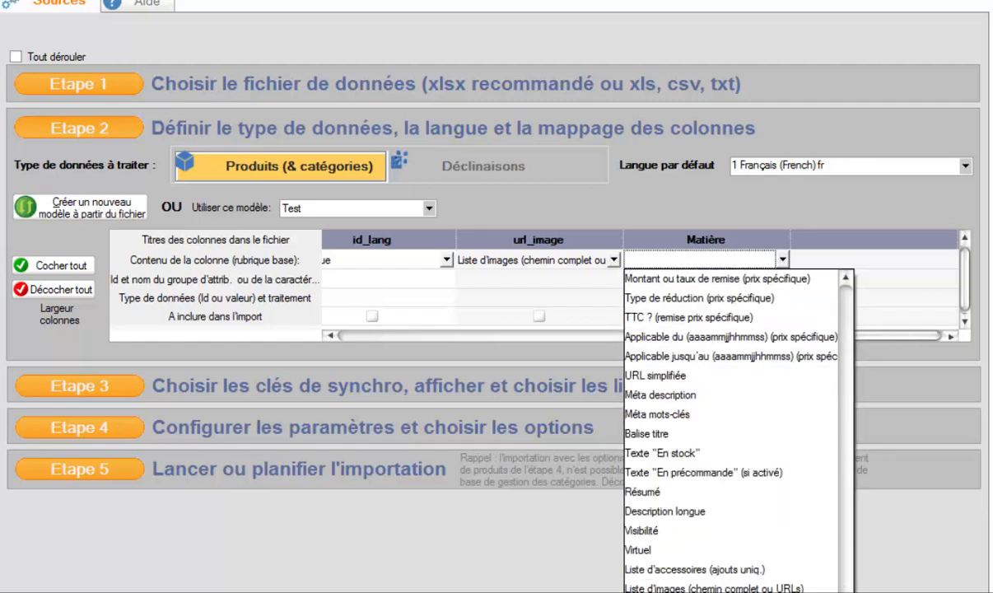
left_click(700, 590)
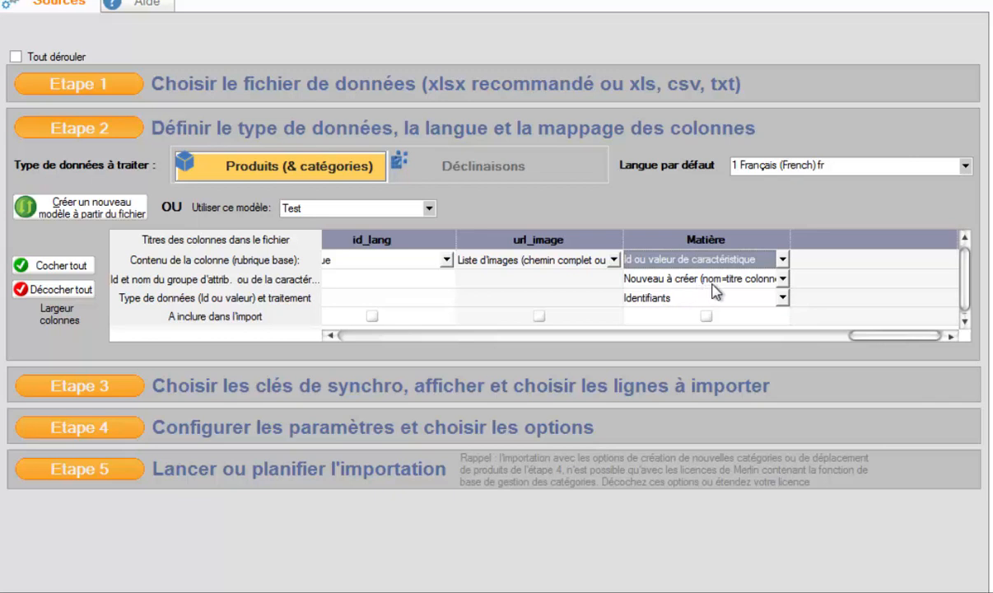
For Matière, keep Nouveau à créer (nom=titre colonne) as the feature and set the data treatment to Valeurs: créer si n'existe pas.
left_click(783, 280)
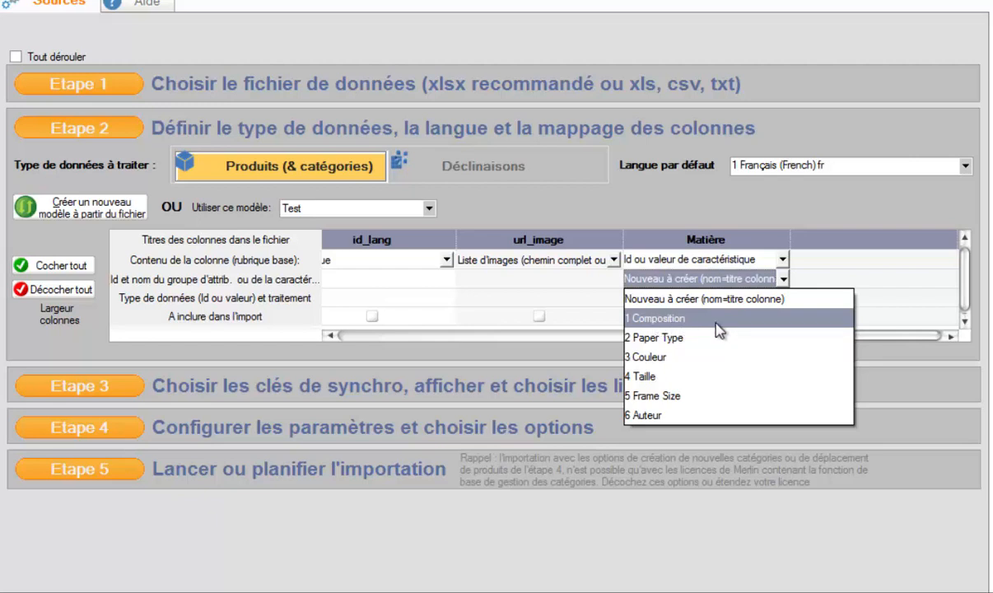
left_click(782, 280)
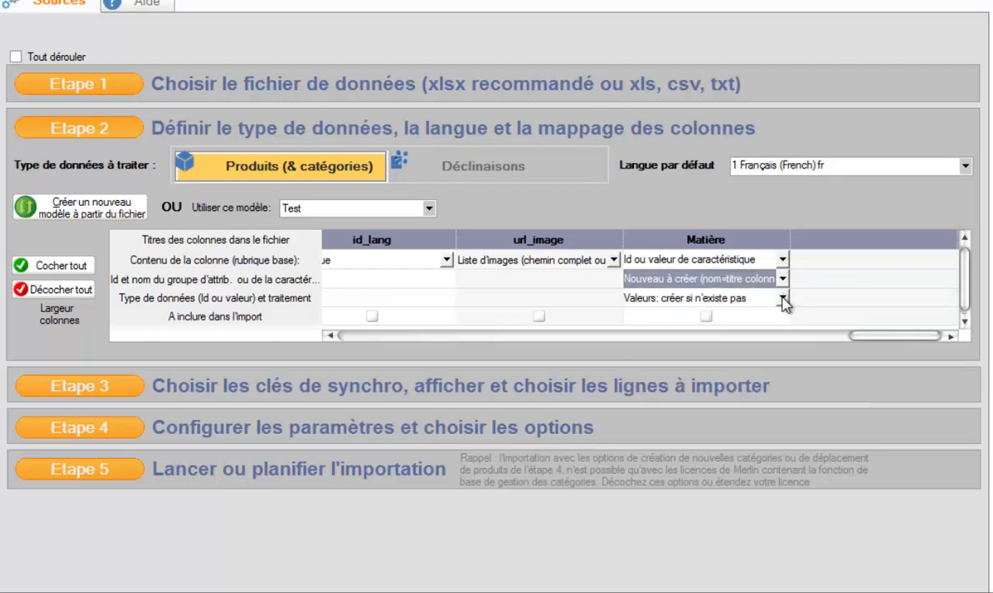
left_click(784, 300)
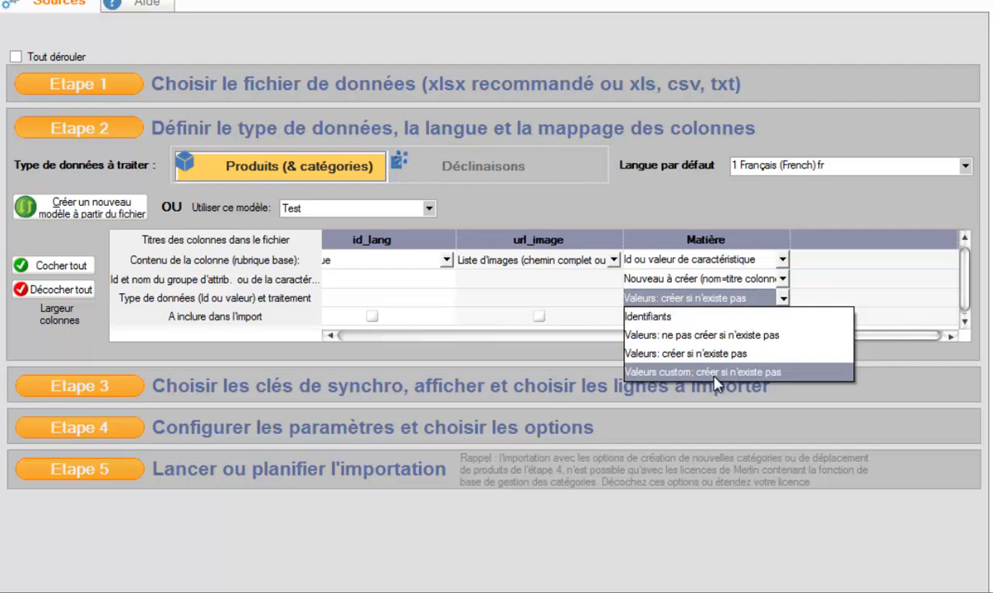
left_click(676, 360)
Map the nom catégory column to Nom ou arborescence catégorie par défaut, with 1 nom as its data type.
left_click_drag(806, 338, 351, 324)
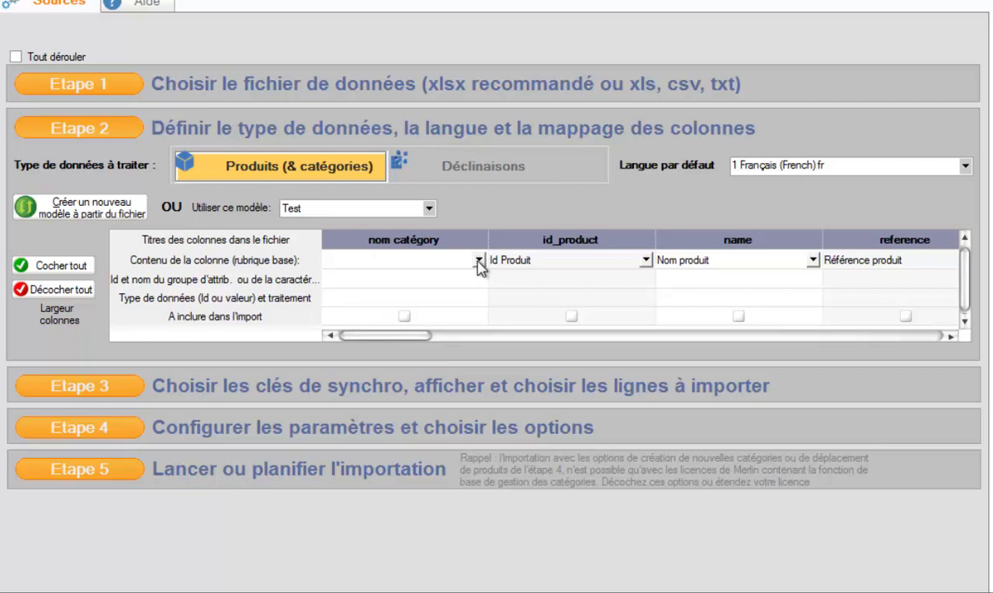
left_click(478, 262)
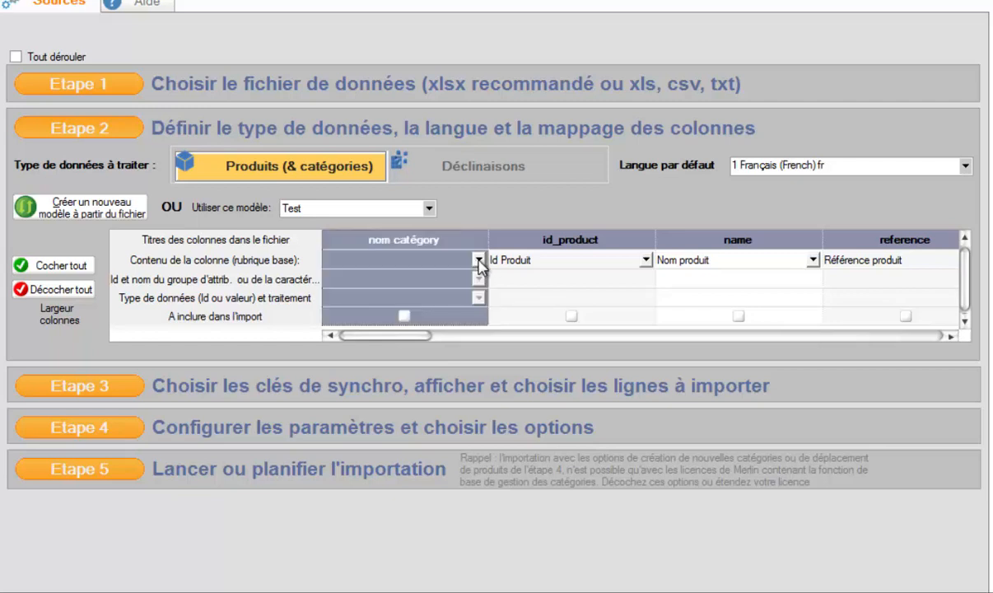
left_click(479, 262)
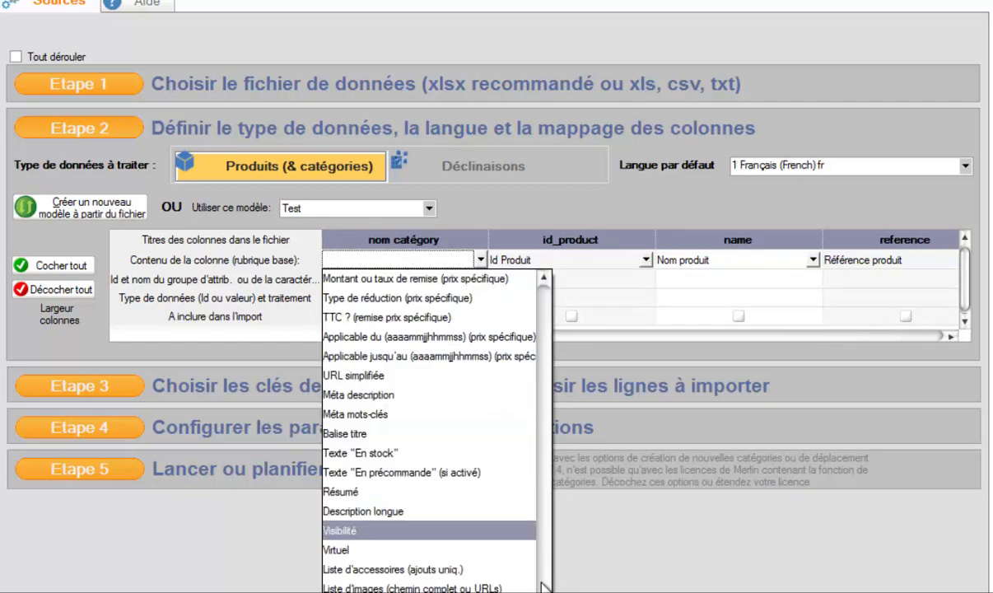
scroll(565, 525, "up", 3)
scroll(565, 525, "up", 15)
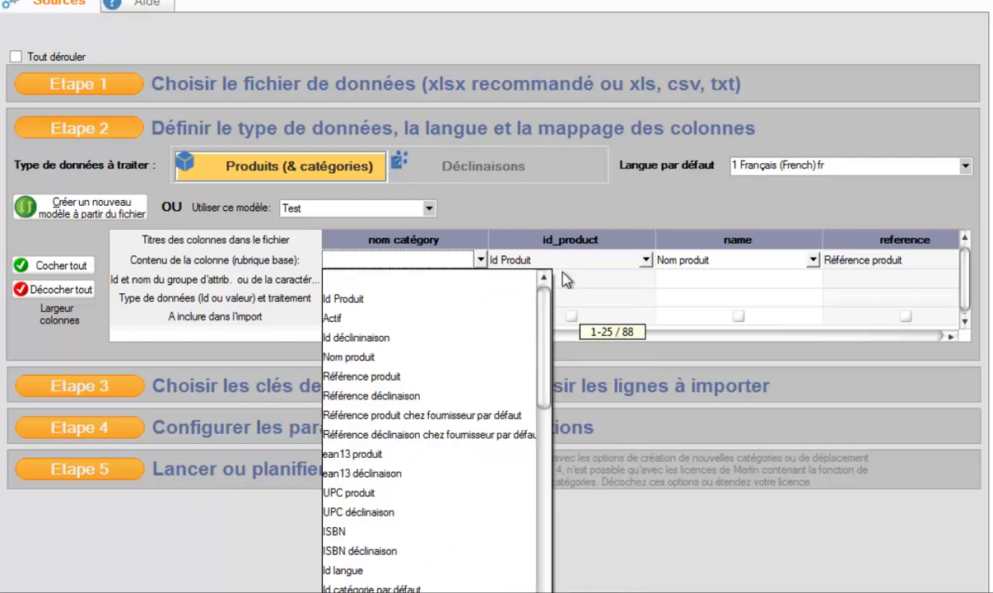
left_click_drag(550, 317, 549, 352)
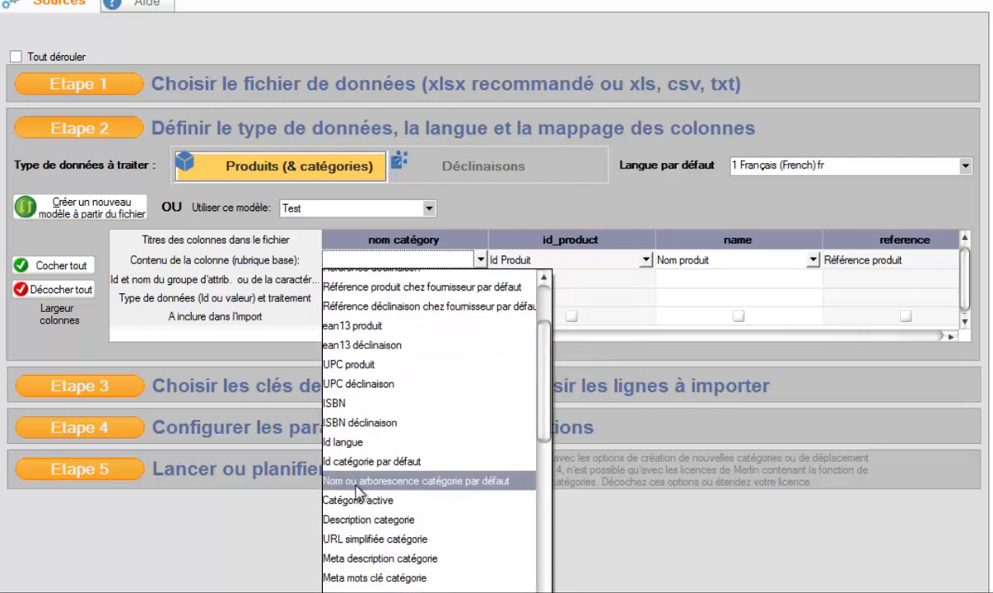
left_click(442, 490)
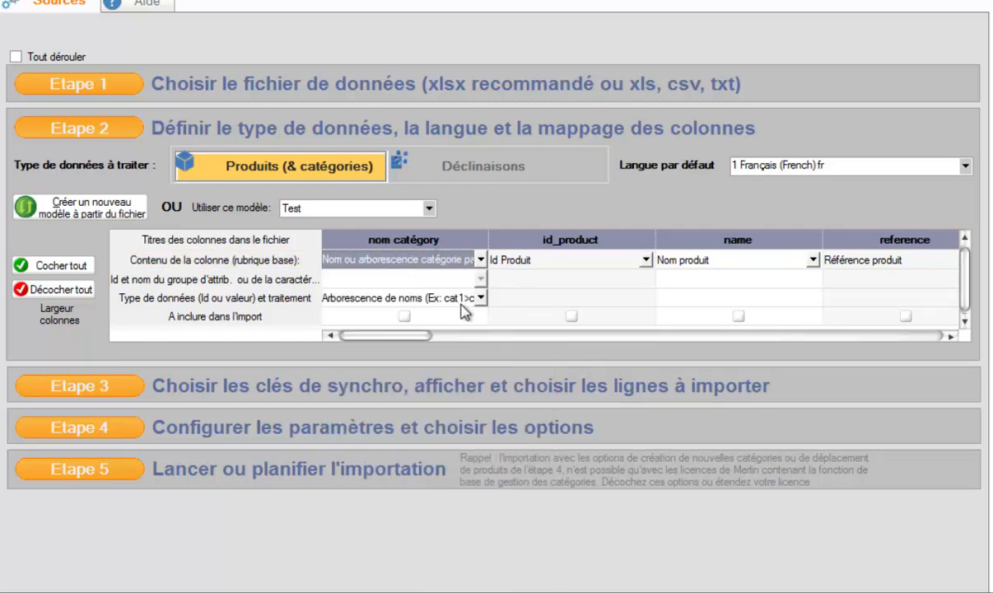
left_click(481, 298)
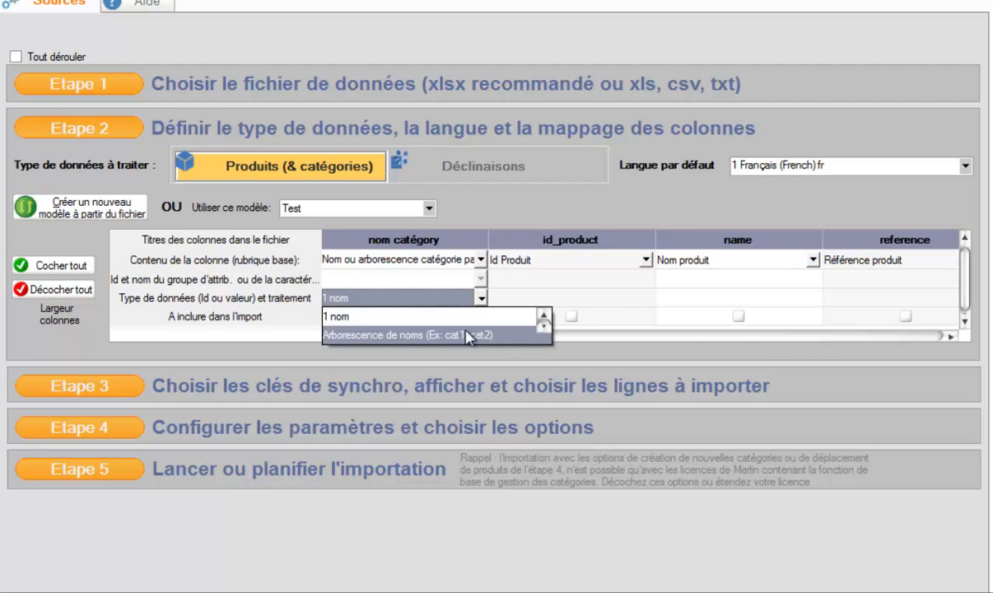
left_click(348, 321)
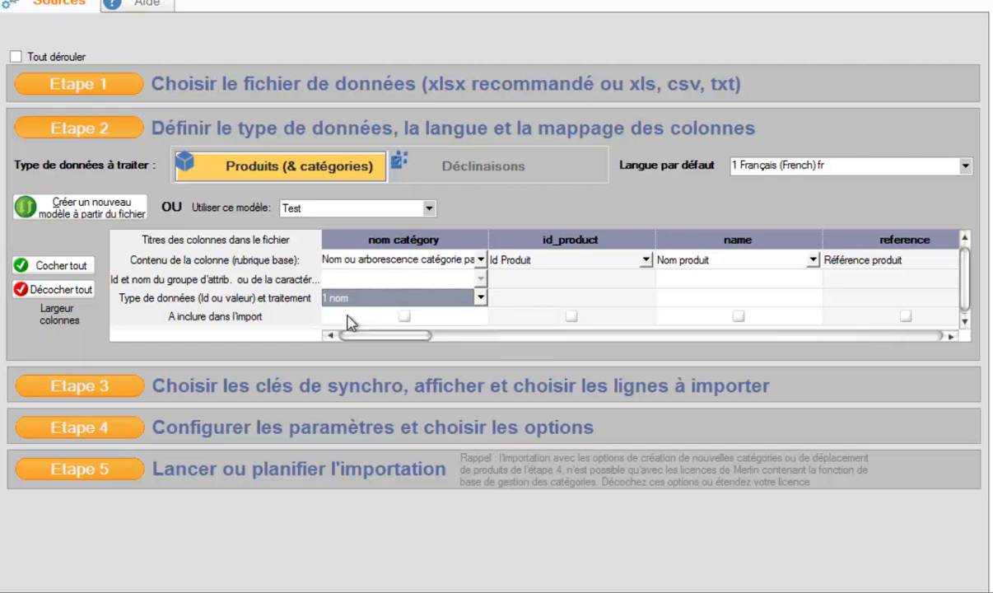
Clear the field mapping of the width column by choosing the blank option.
left_click_drag(388, 343, 600, 315)
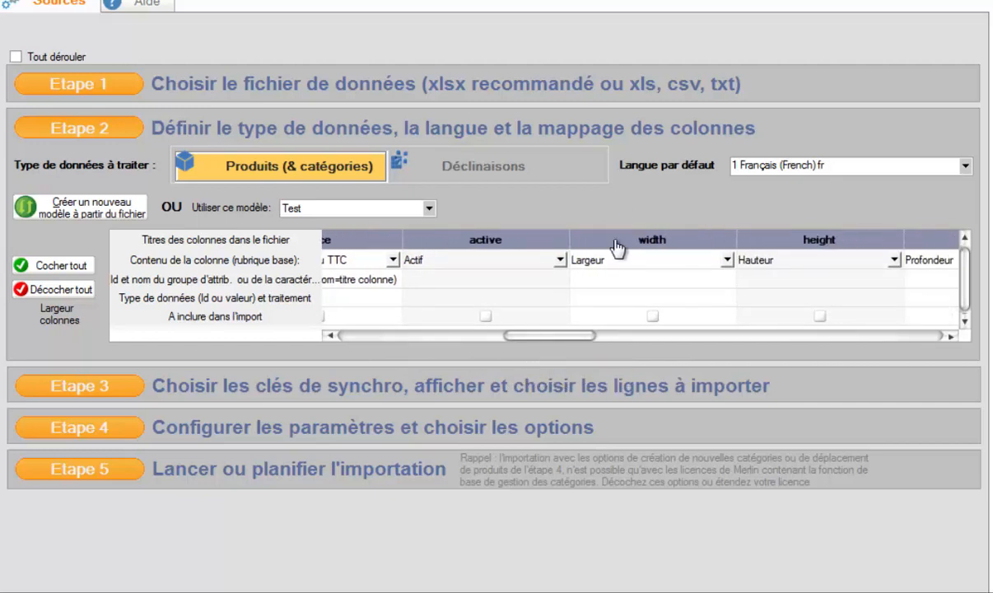
left_click(729, 261)
left_click(729, 260)
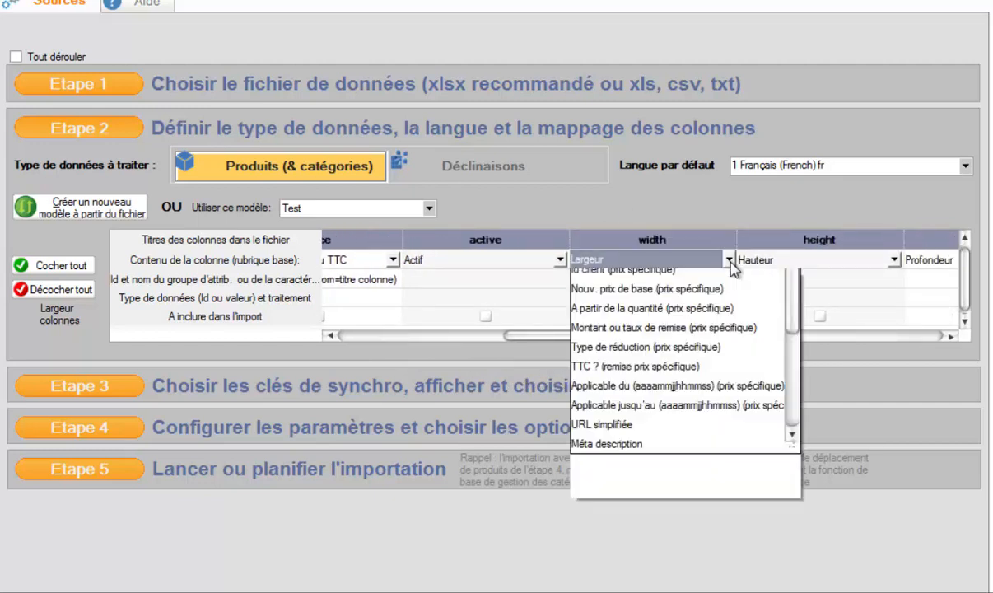
left_click_drag(811, 326, 808, 284)
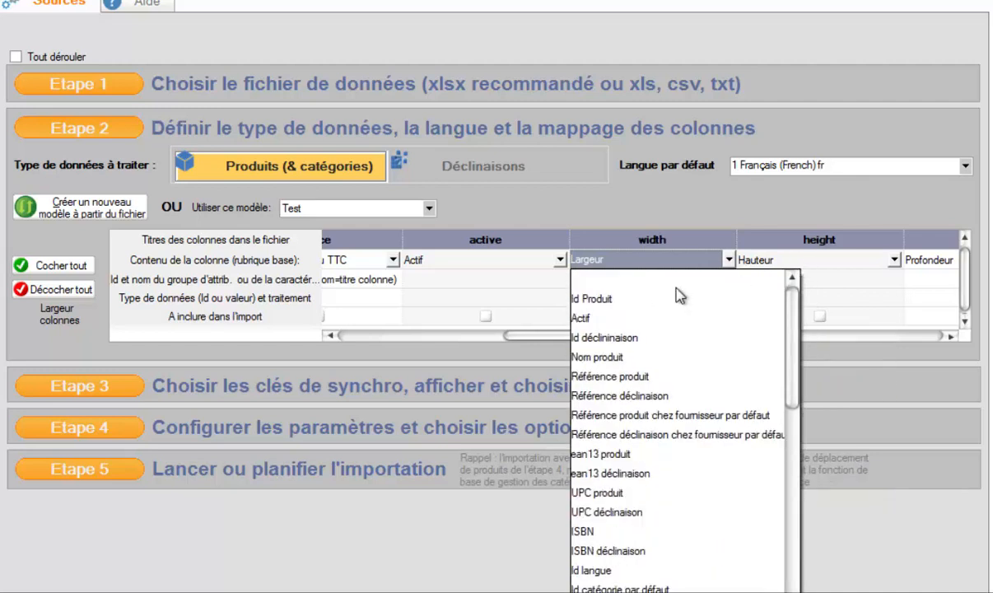
left_click(676, 282)
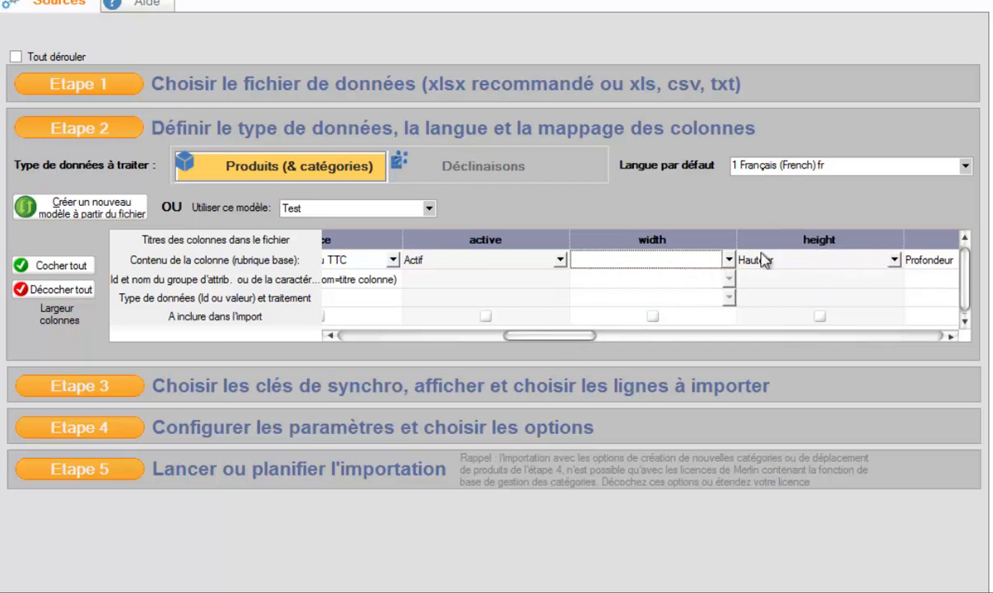
left_click(820, 316)
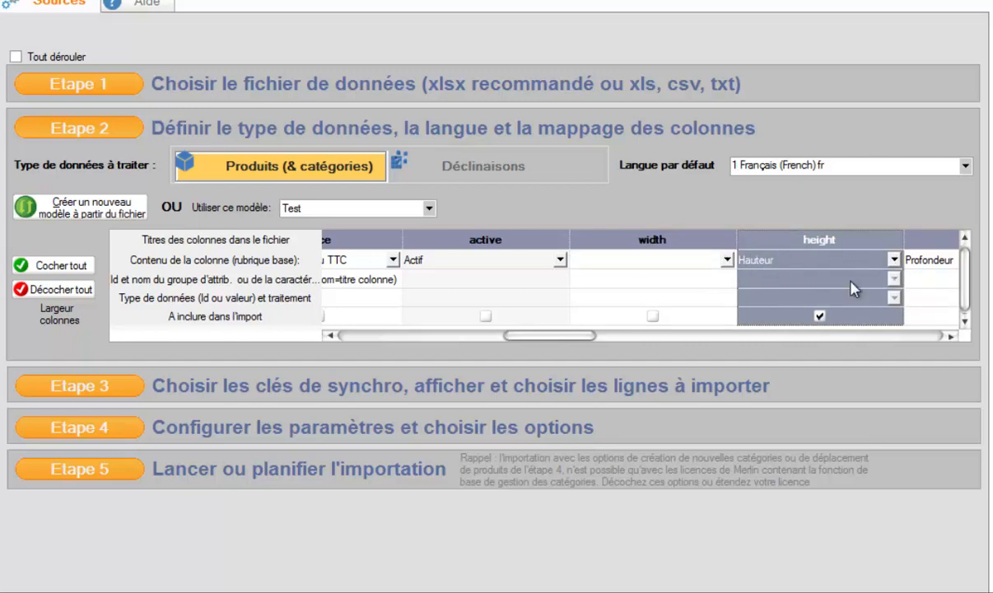
left_click(820, 316)
left_click(820, 316)
left_click_drag(554, 339, 372, 337)
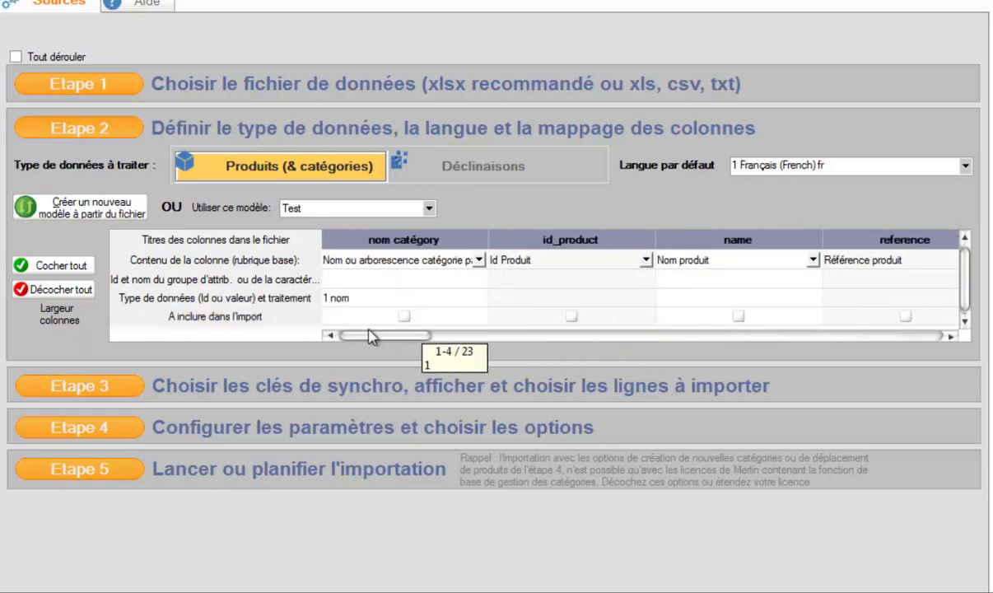
left_click(405, 316)
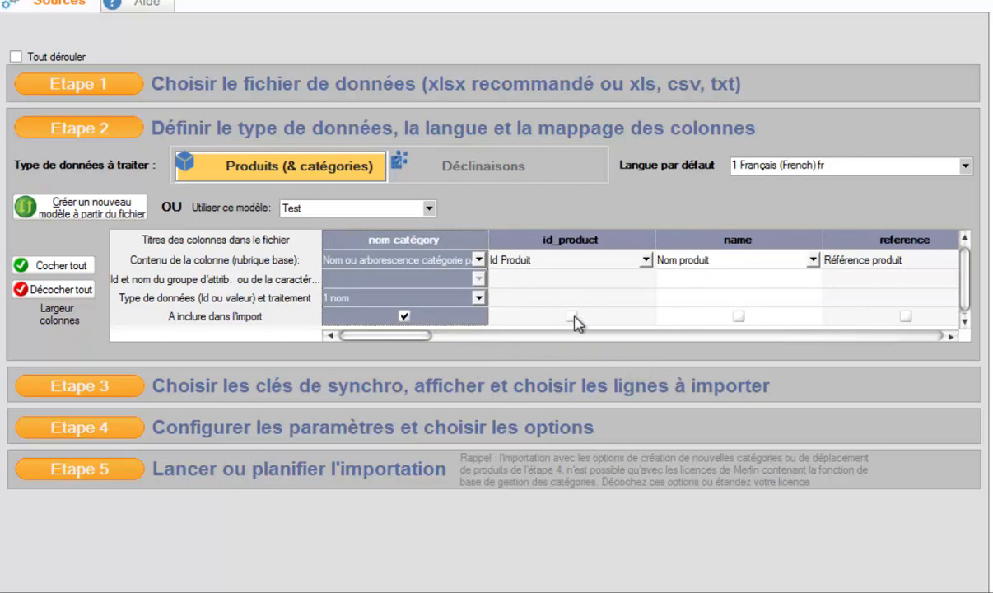
left_click(571, 316)
left_click(571, 318)
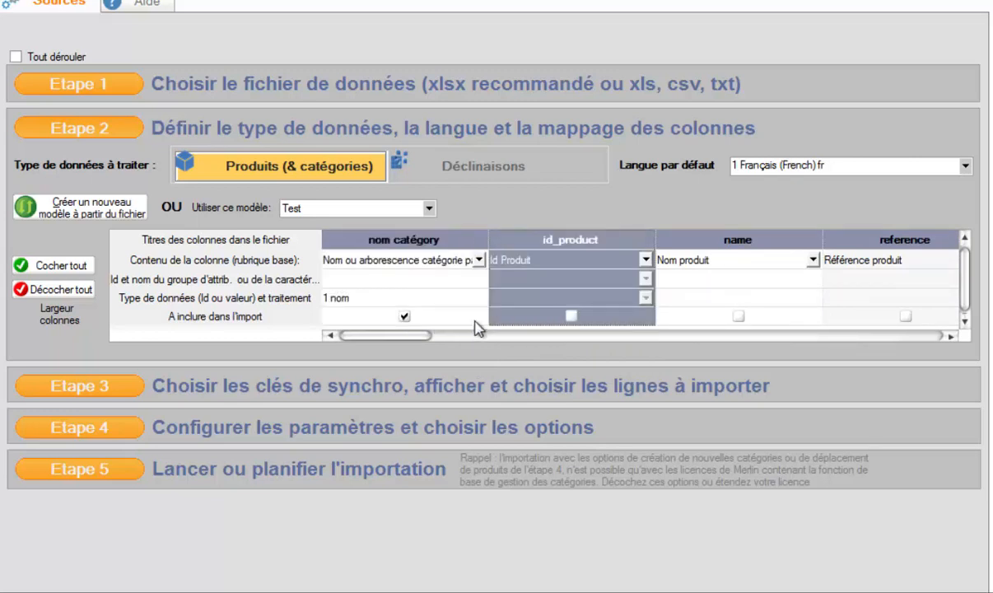
left_click(405, 317)
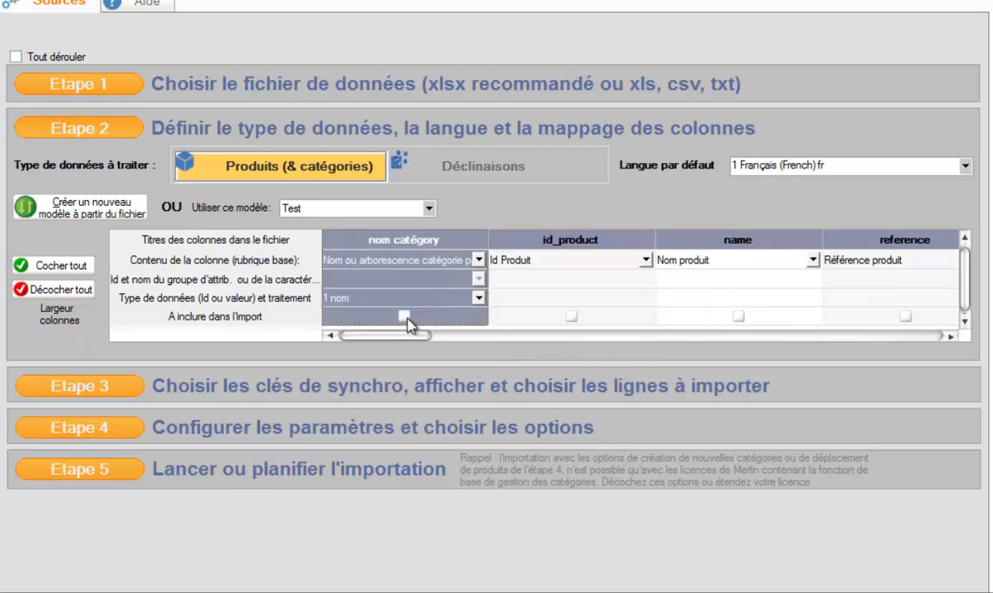
Mark all columns of the mapping model for inclusion in the import.
left_click(53, 266)
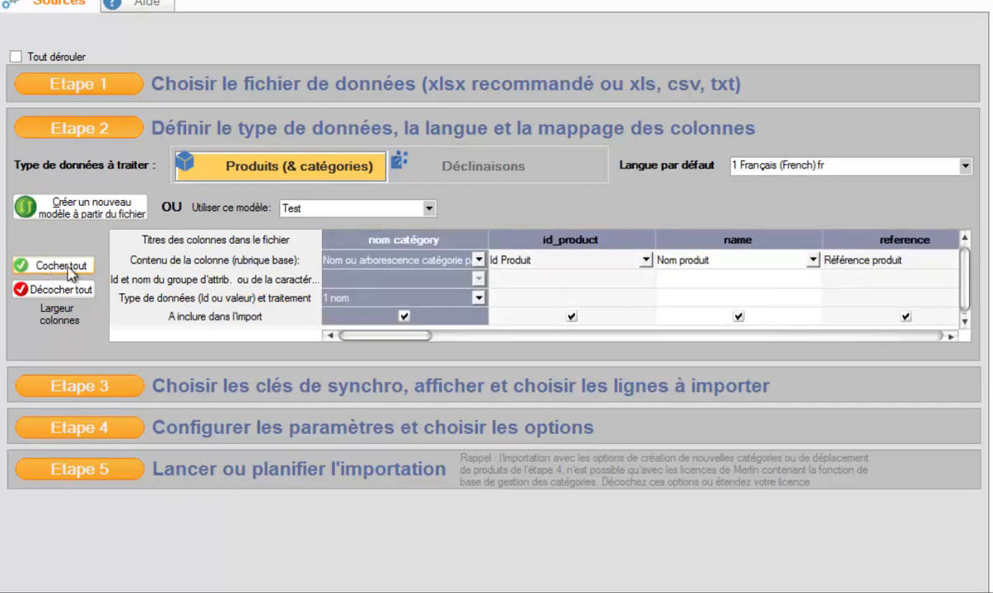
Exclude the id_product, height and depth columns of the mapping model from the import.
mouse_move(415, 344)
left_mouse_down()
mouse_move(865, 338)
mouse_move(404, 342)
left_mouse_up()
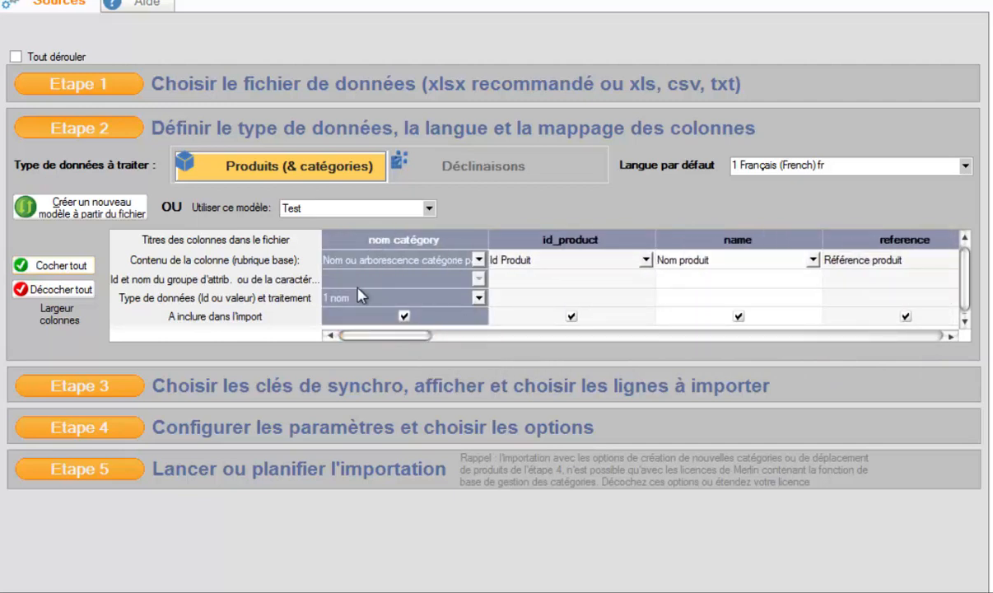
left_click_drag(398, 344, 416, 345)
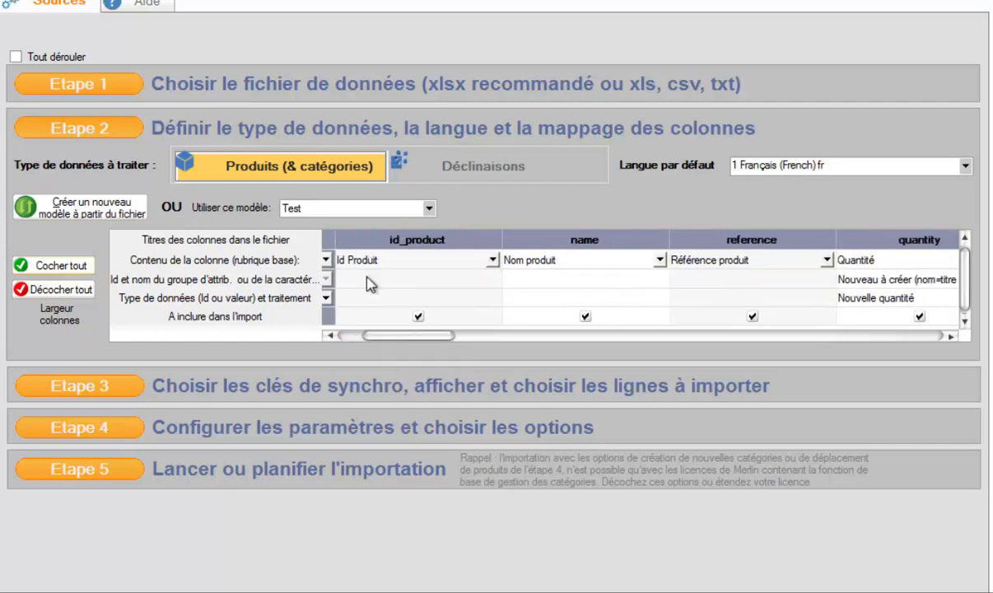
left_click(418, 316)
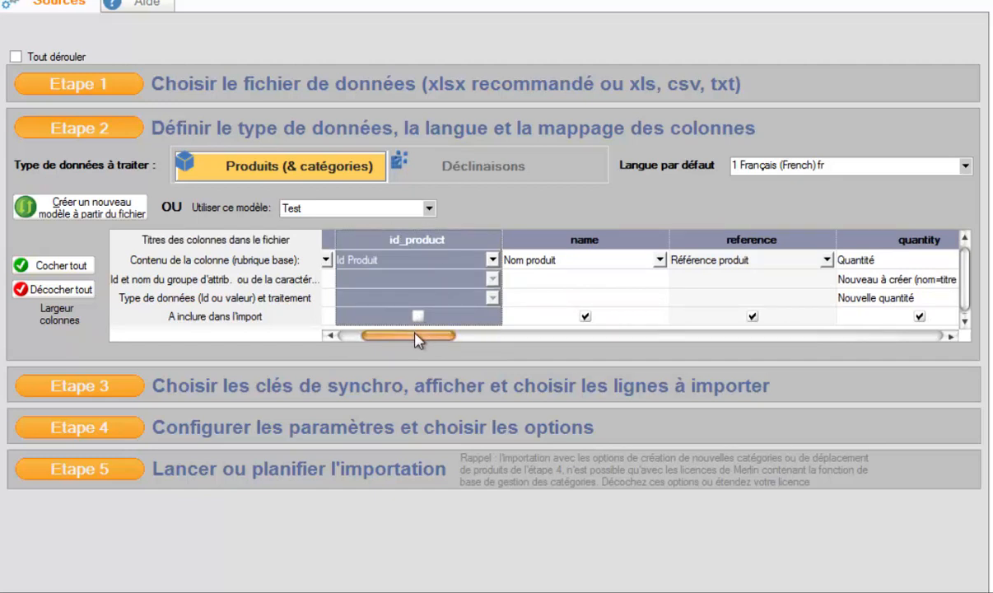
left_click_drag(415, 334, 627, 344)
left_click(699, 318)
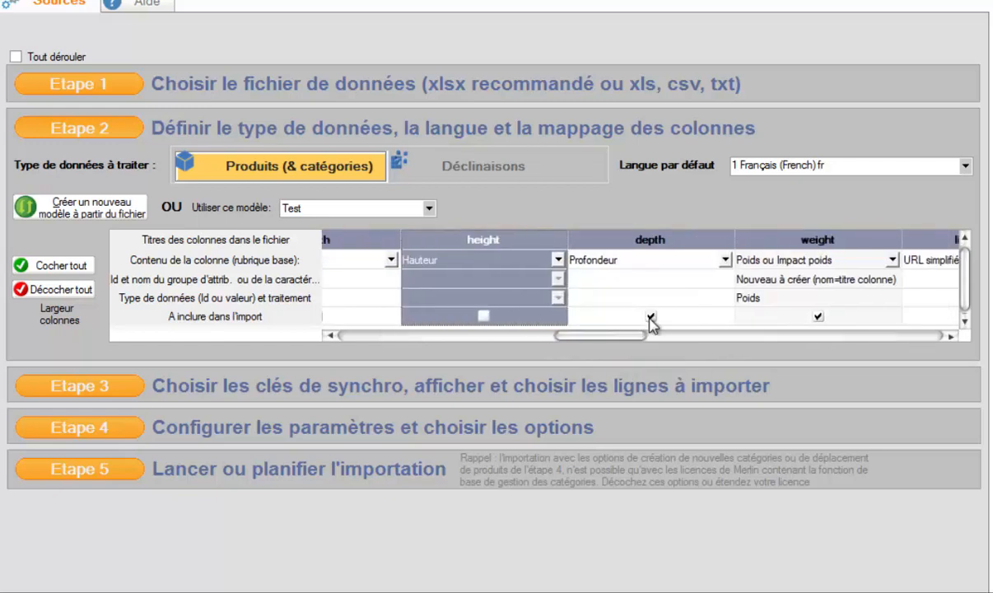
left_click(651, 316)
Keep 1 Français (French) fr as the default language for the mapped data.
left_click_drag(615, 339, 717, 343)
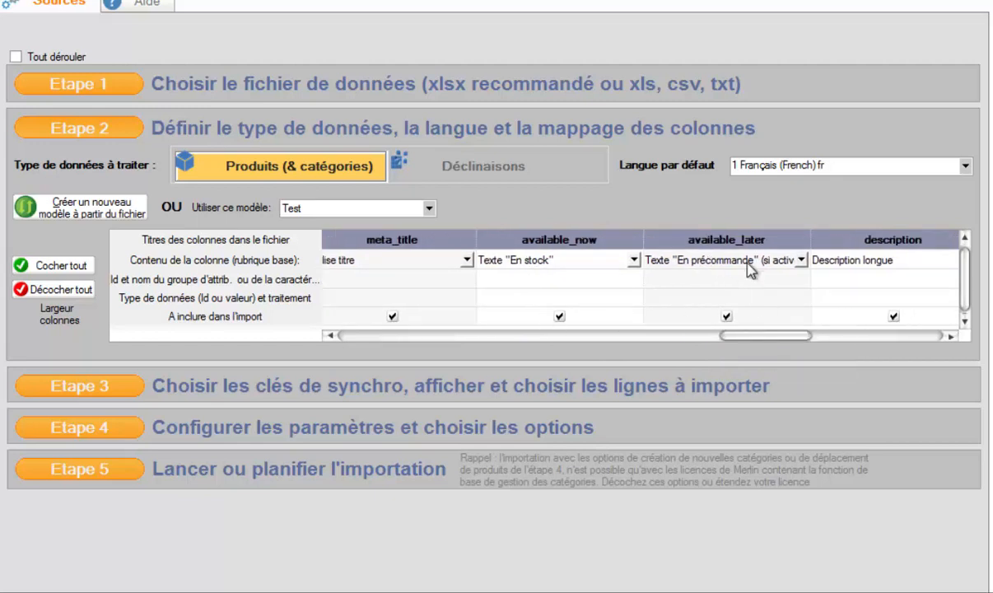
left_click_drag(773, 344, 869, 344)
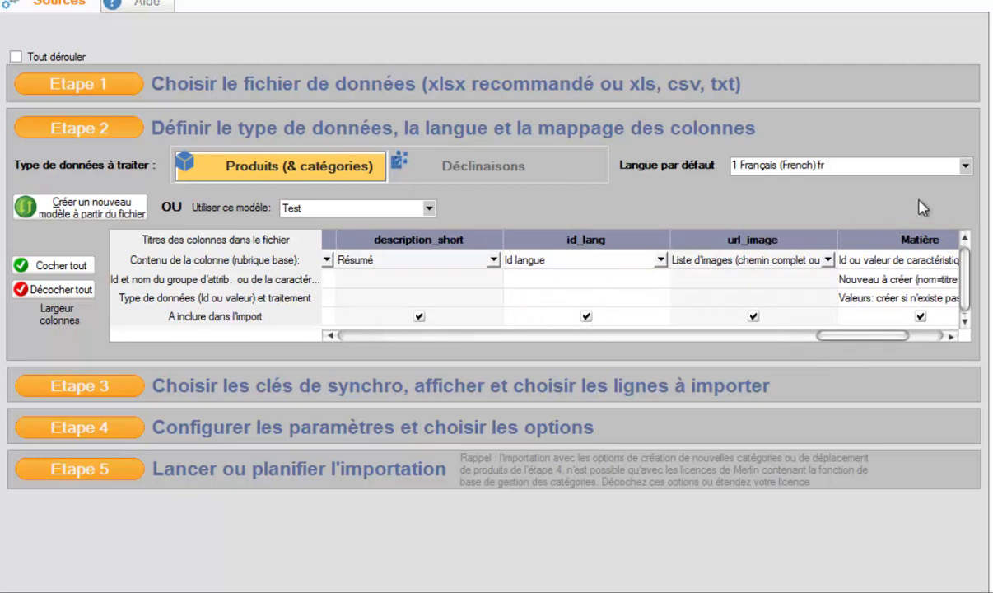
left_click(965, 167)
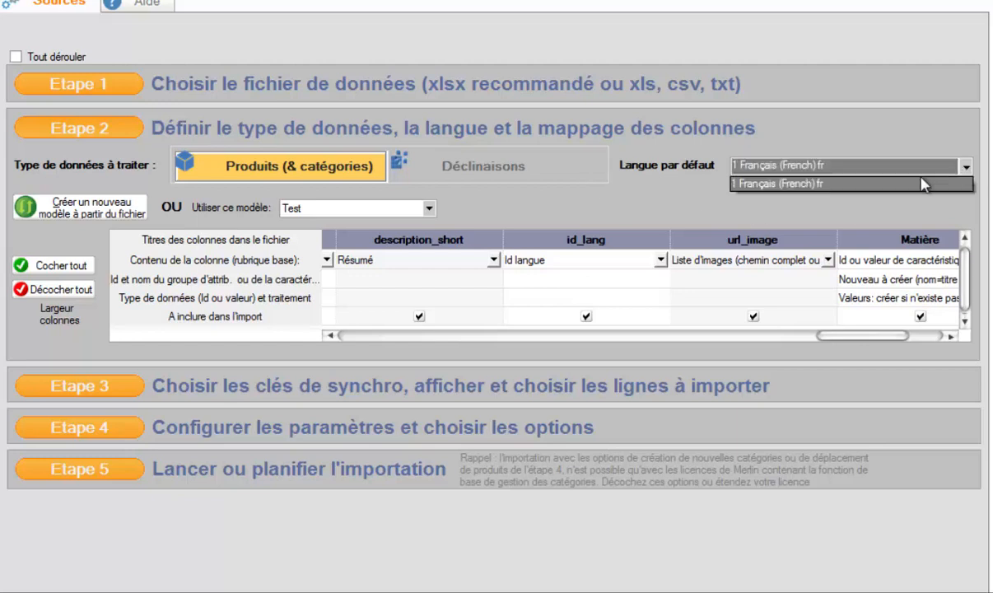
left_click(787, 183)
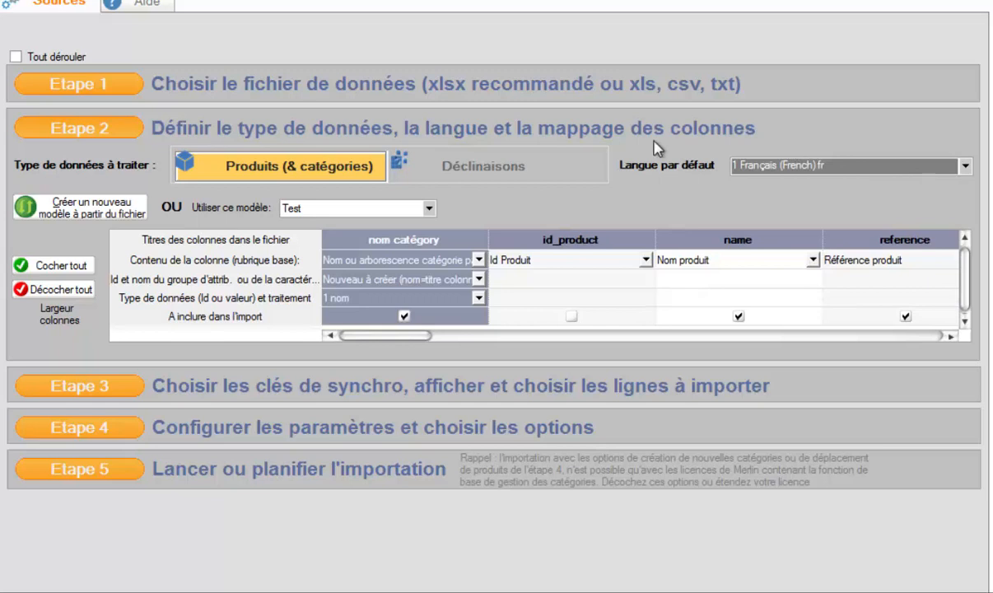
Open step 3 for the synchronisation keys and switch the interface to Simplifiée.
left_click_drag(406, 337, 294, 349)
left_click(708, 316)
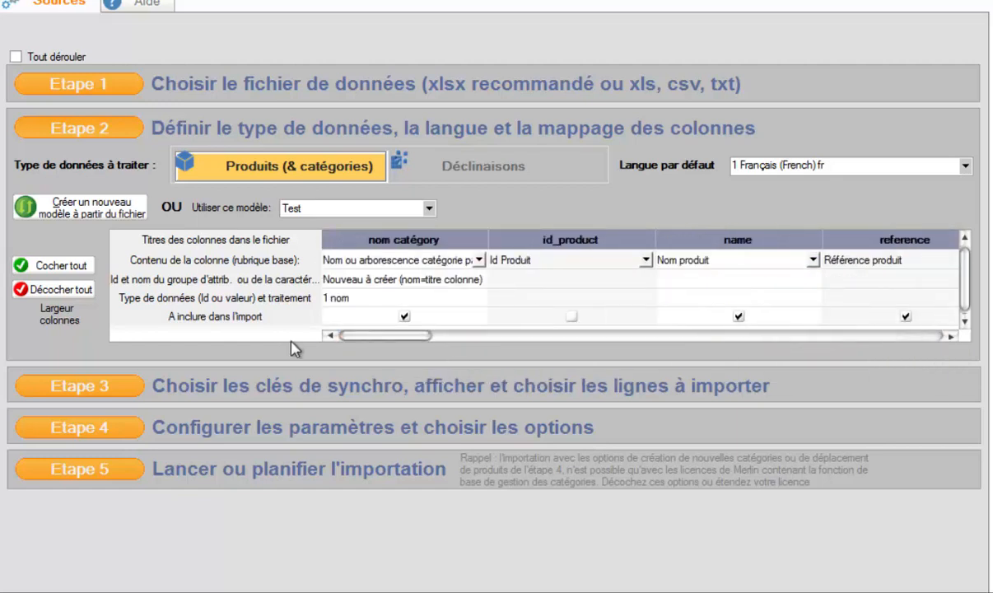
left_click(77, 387)
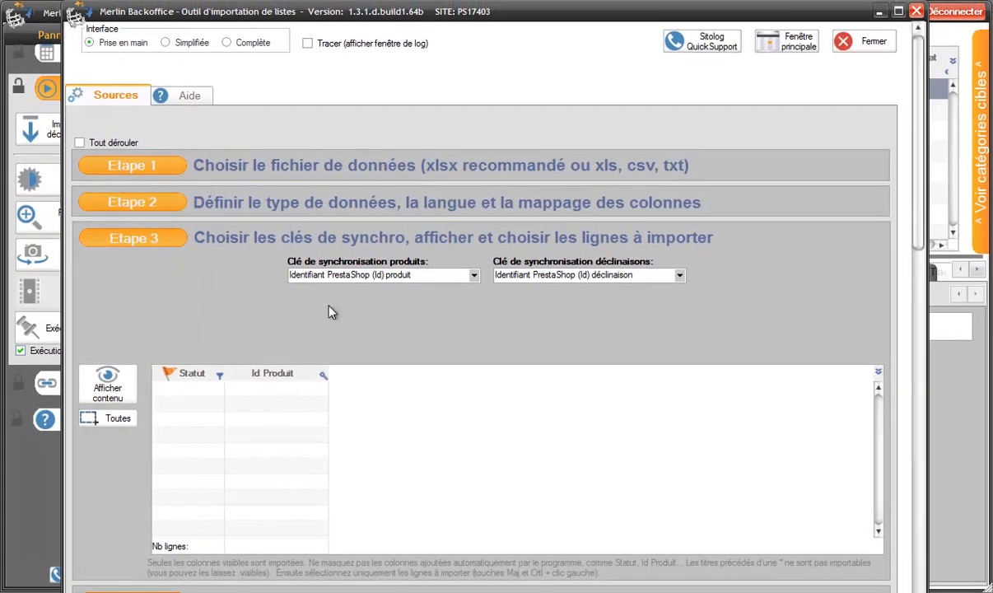
left_click(166, 44)
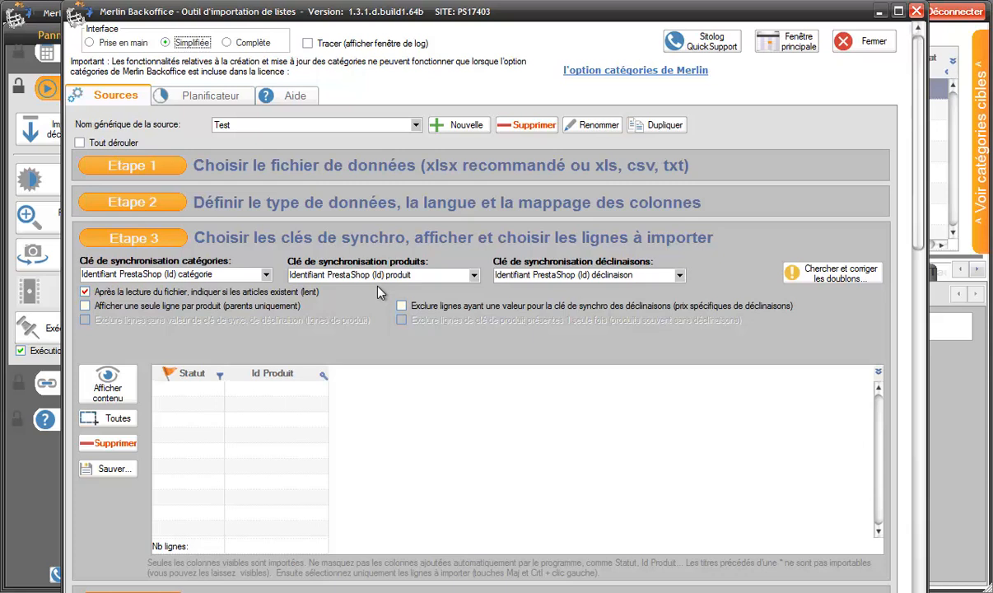
Check the reference column in the step 2 mapping and set the product synchronisation key to Référence produit in step 3.
left_click(155, 203)
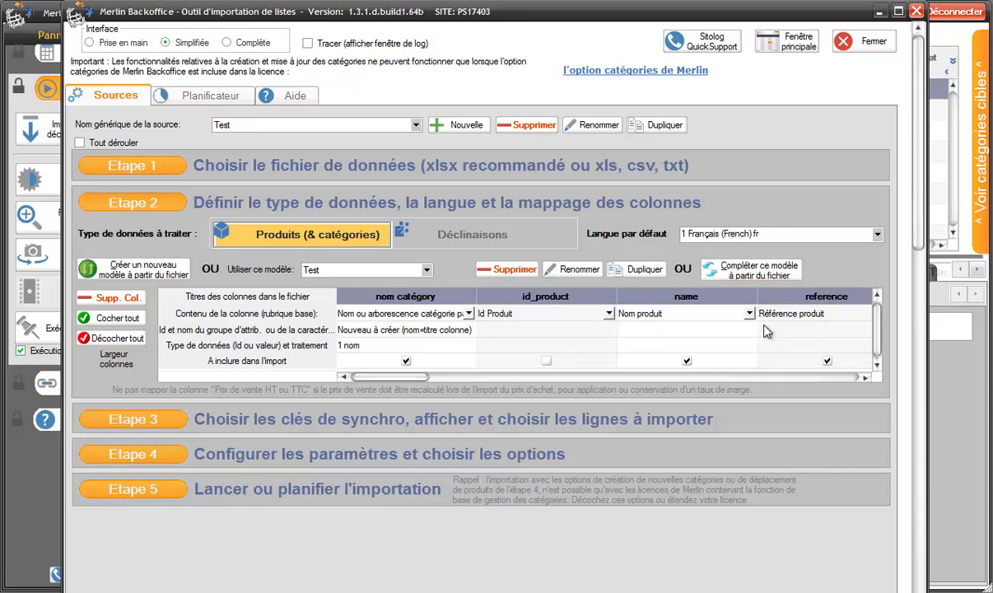
left_click(864, 377)
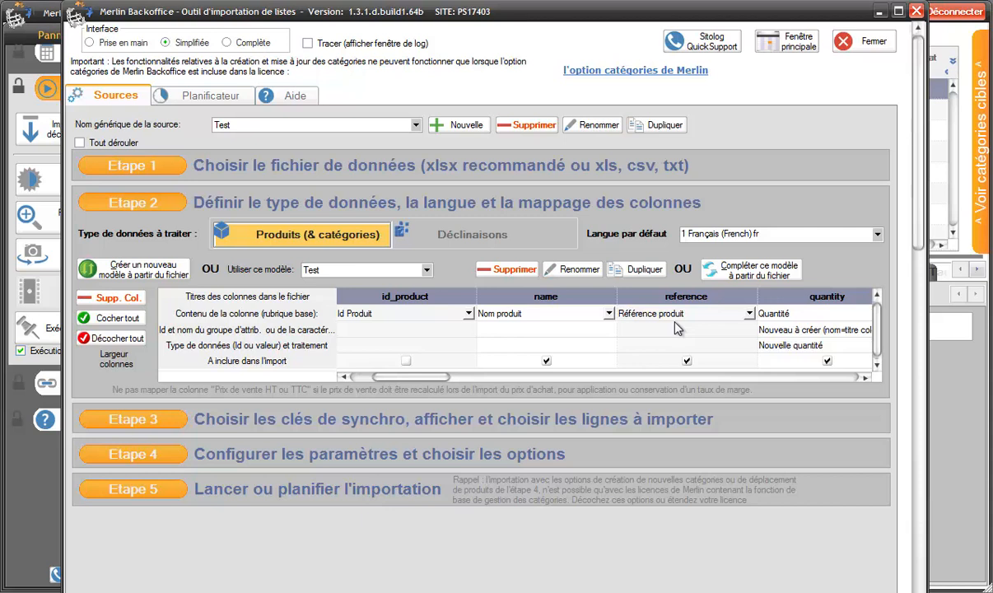
left_click(168, 424)
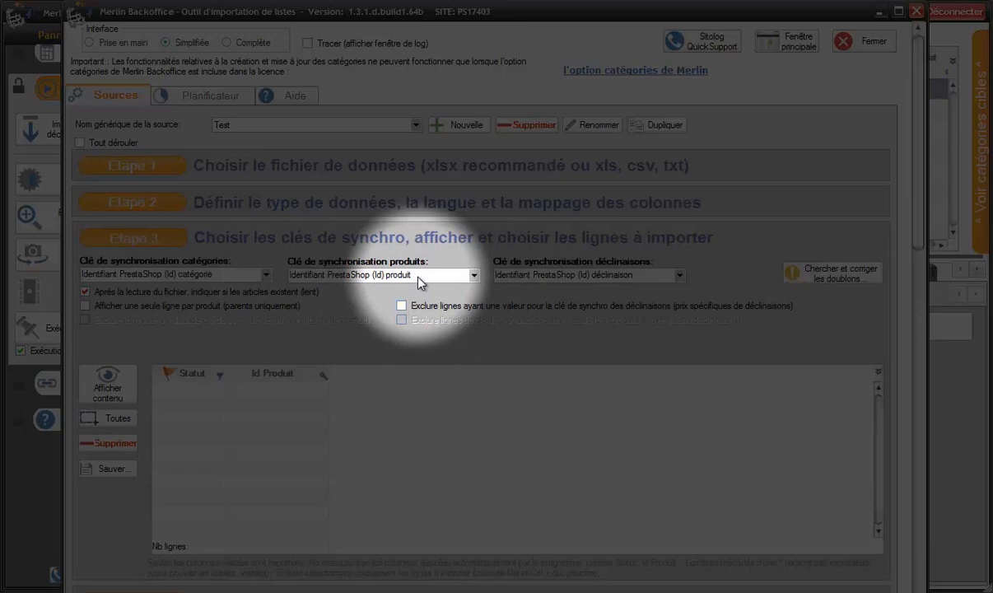
left_click(475, 277)
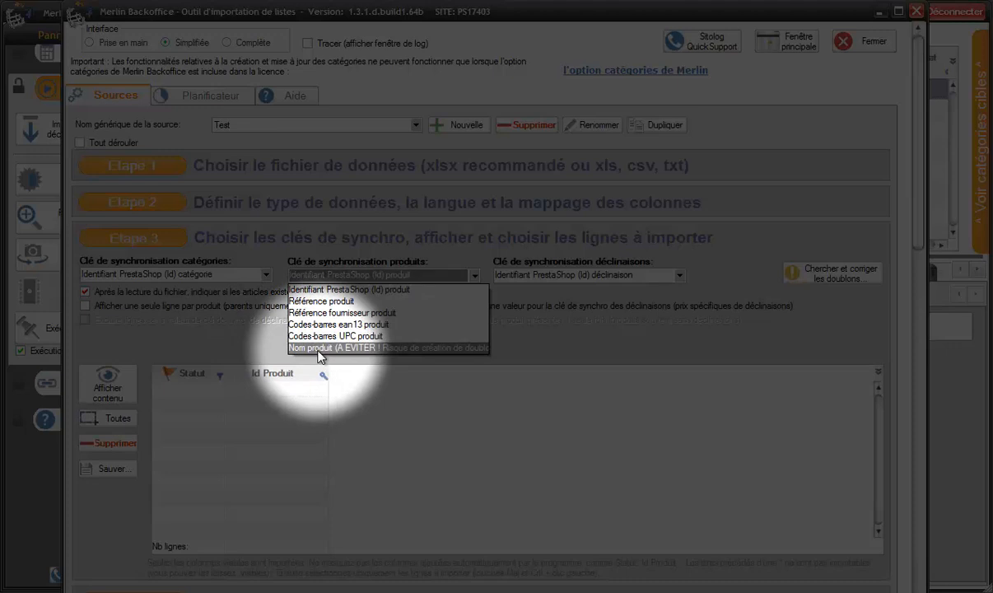
left_click(318, 302)
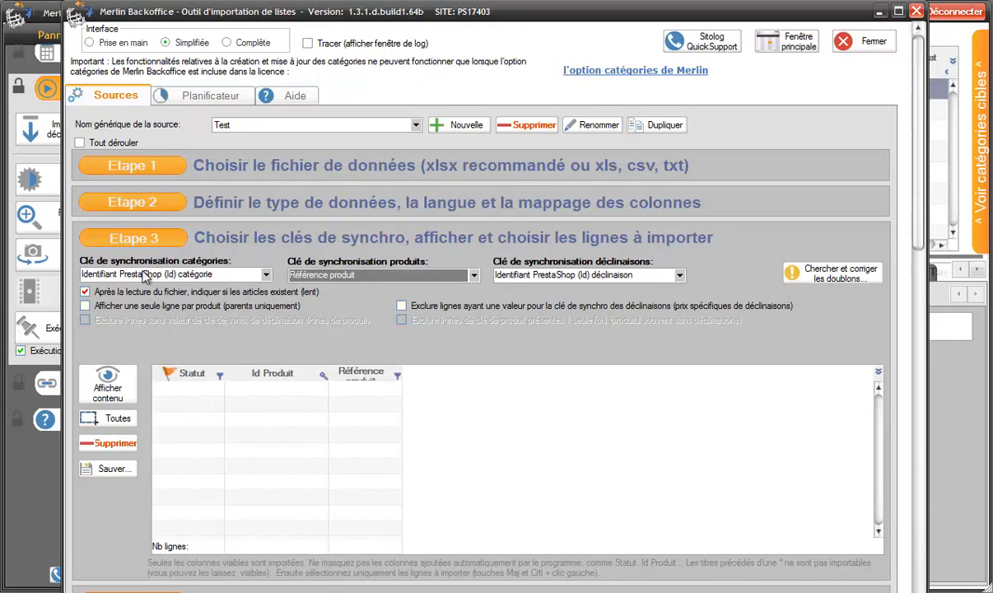
Check the nom catégory mapping in step 2 and set the category synchronisation key to Nom de la catégorie (avec ou sans arborescence).
left_click(140, 198)
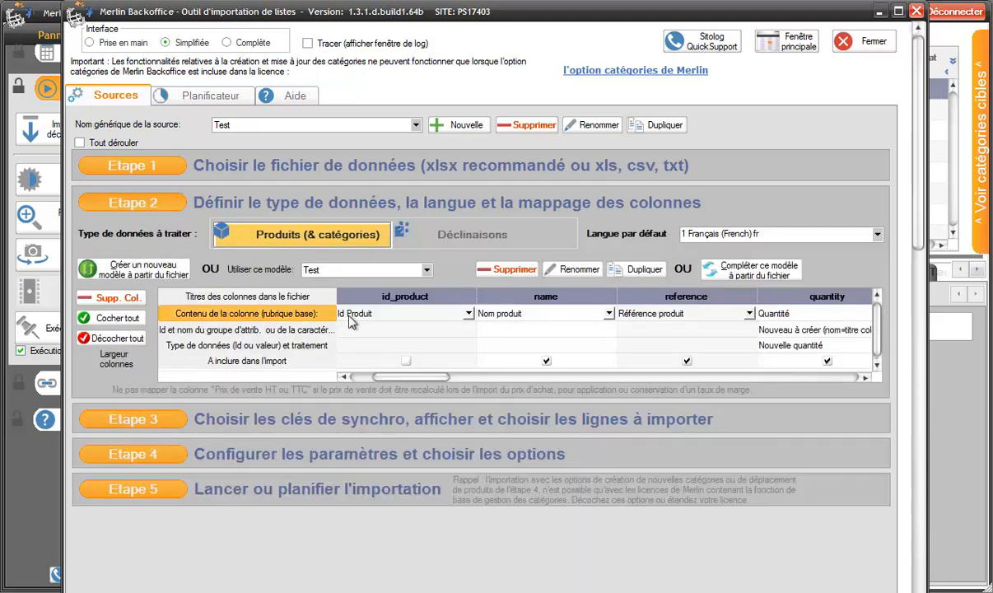
left_click_drag(437, 377, 387, 380)
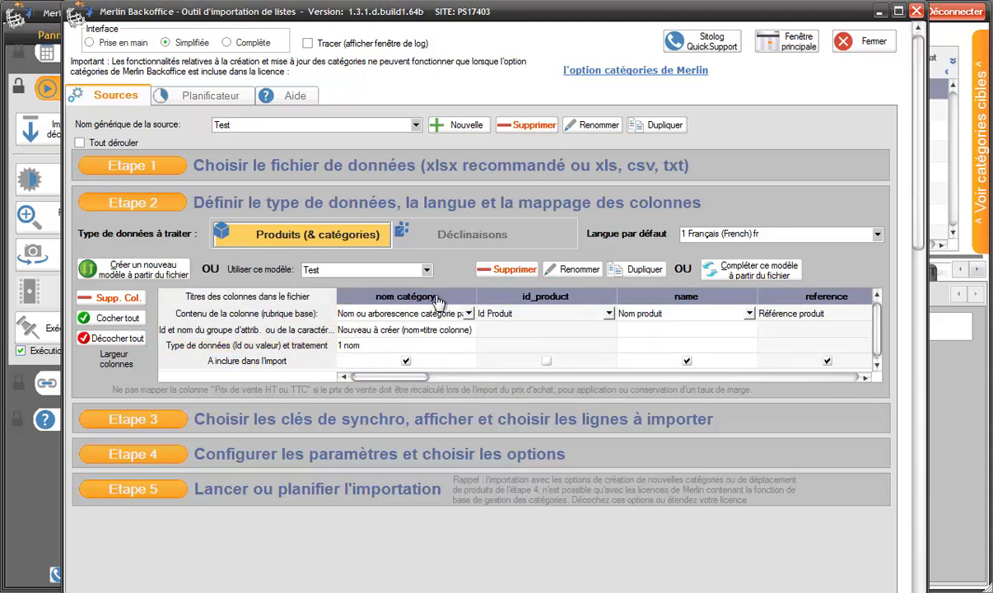
left_click(165, 422)
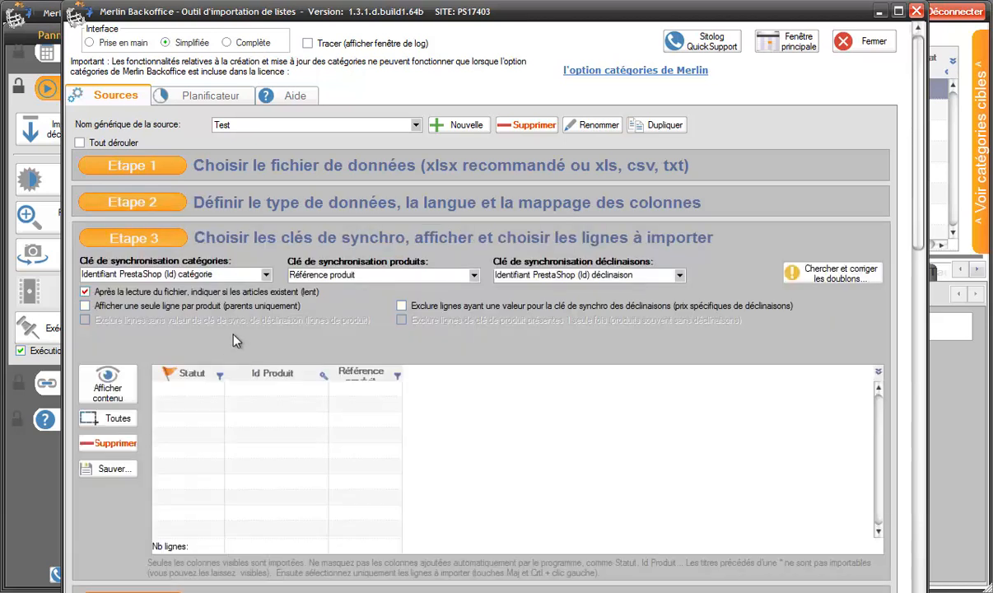
left_click(266, 275)
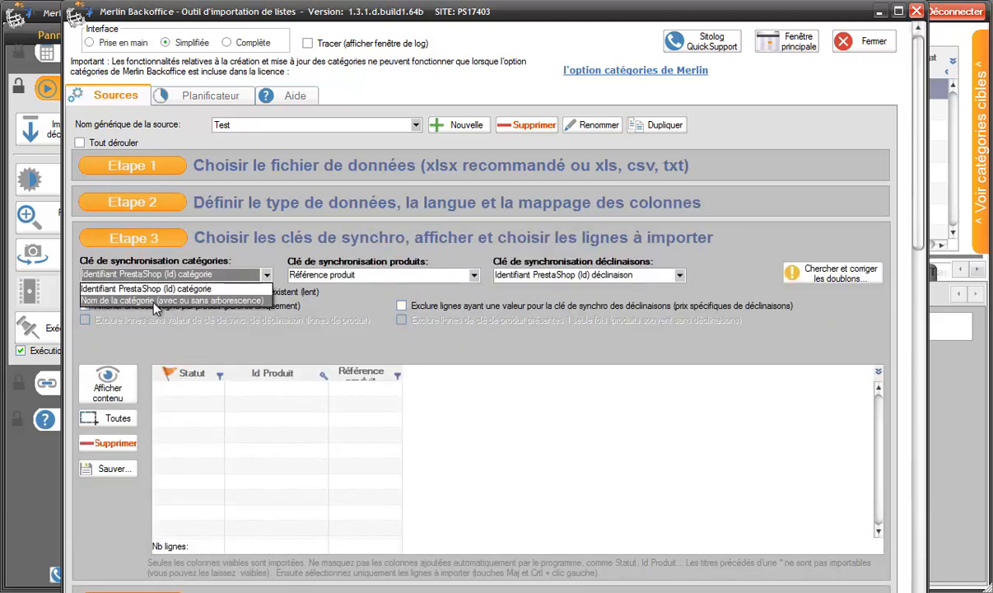
left_click(153, 302)
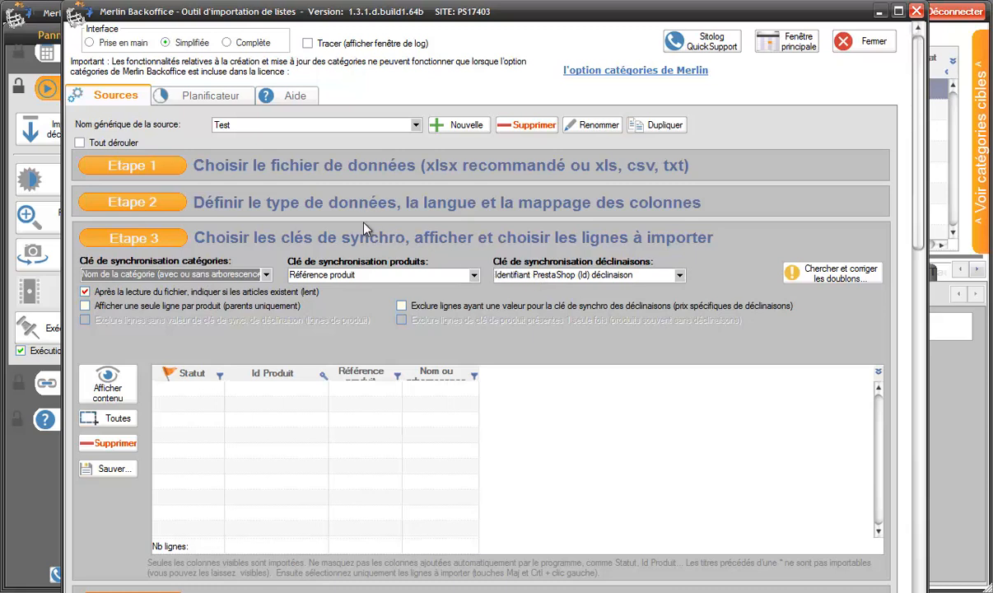
Return the interface to Prise en main and display the content of the file in step 3.
left_click(89, 43)
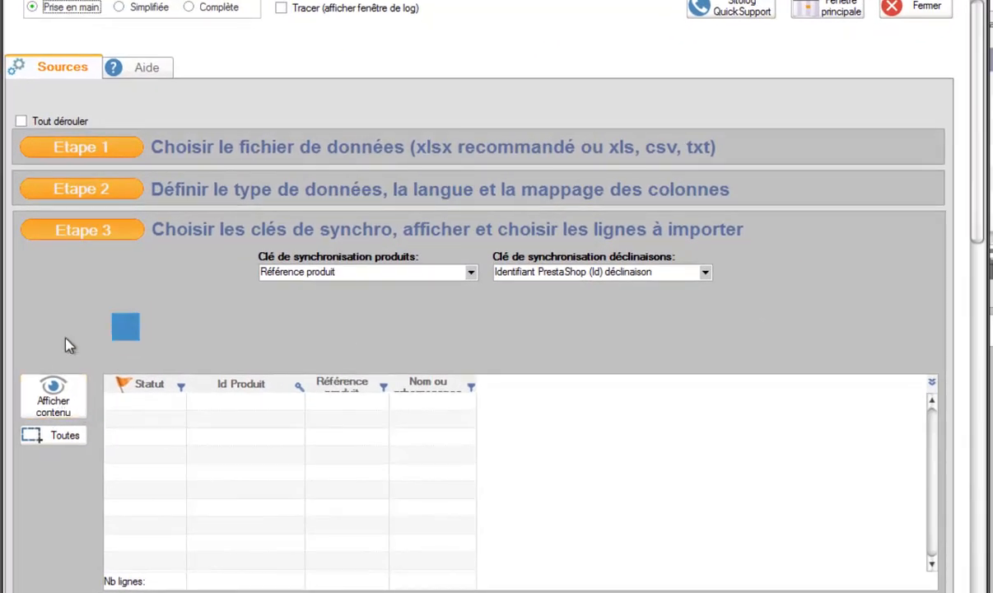
left_click(56, 399)
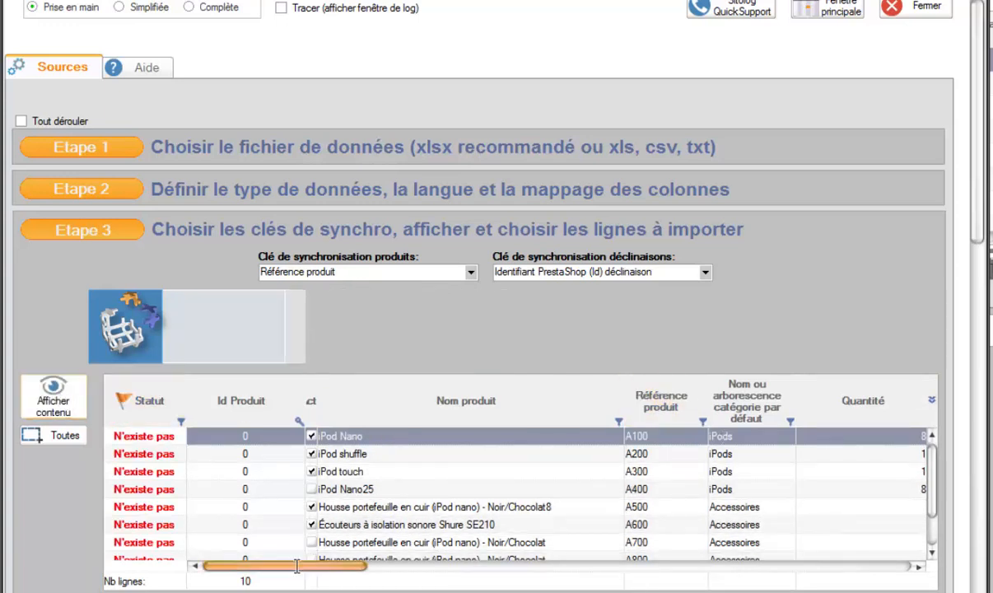
mouse_move(313, 566)
left_mouse_down()
mouse_move(368, 566)
mouse_move(312, 566)
left_mouse_up()
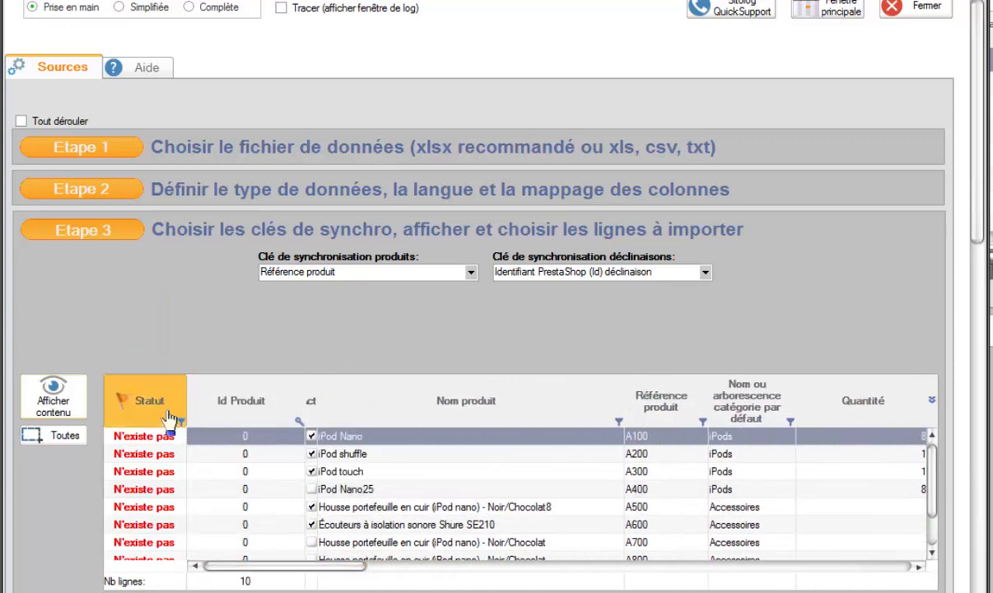
Look through the product rows and widen the Actif column so its full title can be read.
left_click_drag(932, 455, 933, 519)
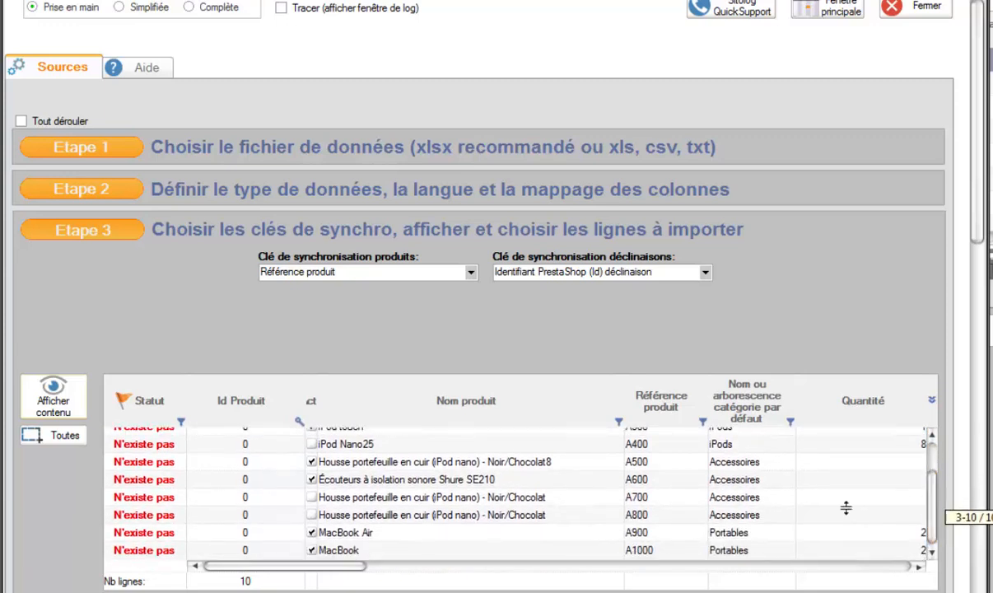
left_click_drag(931, 513, 942, 451)
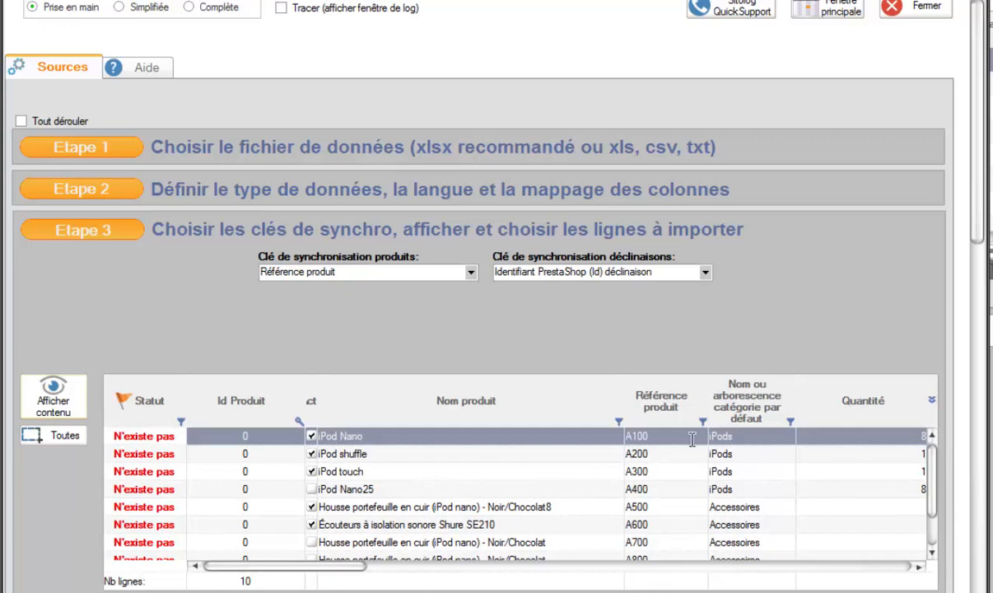
left_click_drag(321, 454, 405, 454)
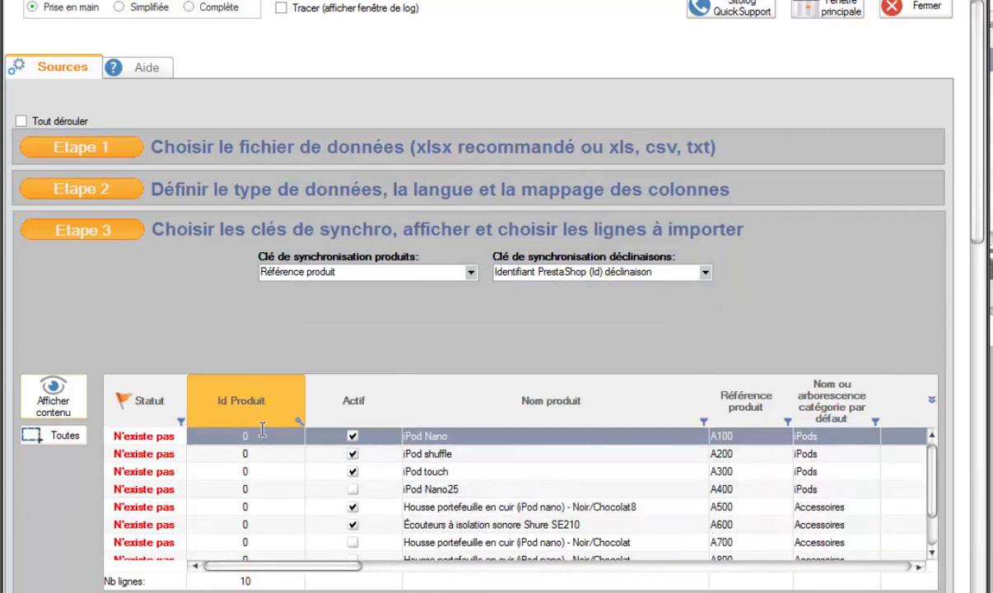
Review the loaded product columns and widen the Liste d'images (chemin complet ou URLs) column.
left_click_drag(307, 566, 322, 567)
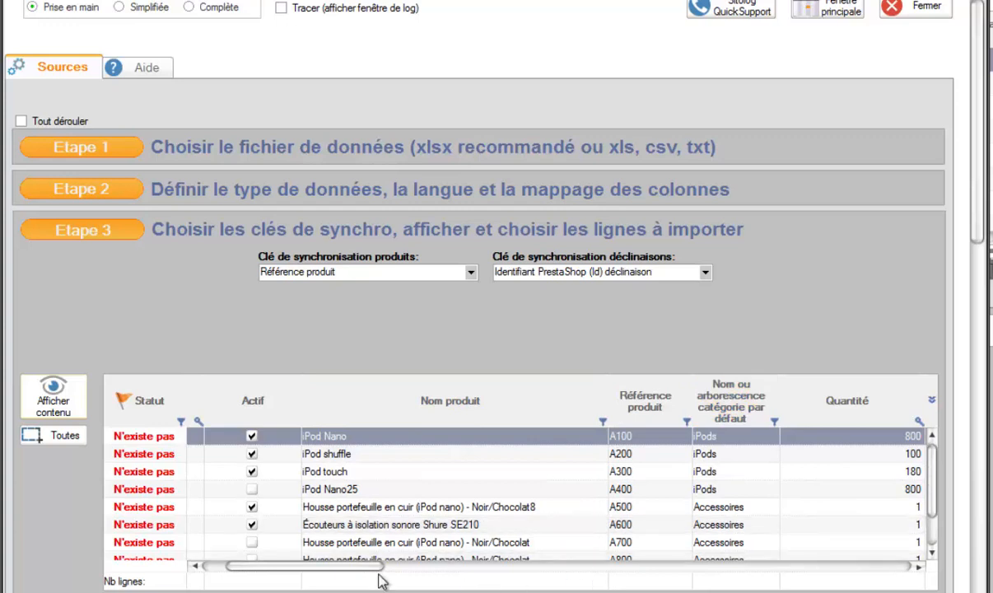
left_click_drag(379, 568, 433, 531)
left_click_drag(430, 568, 709, 566)
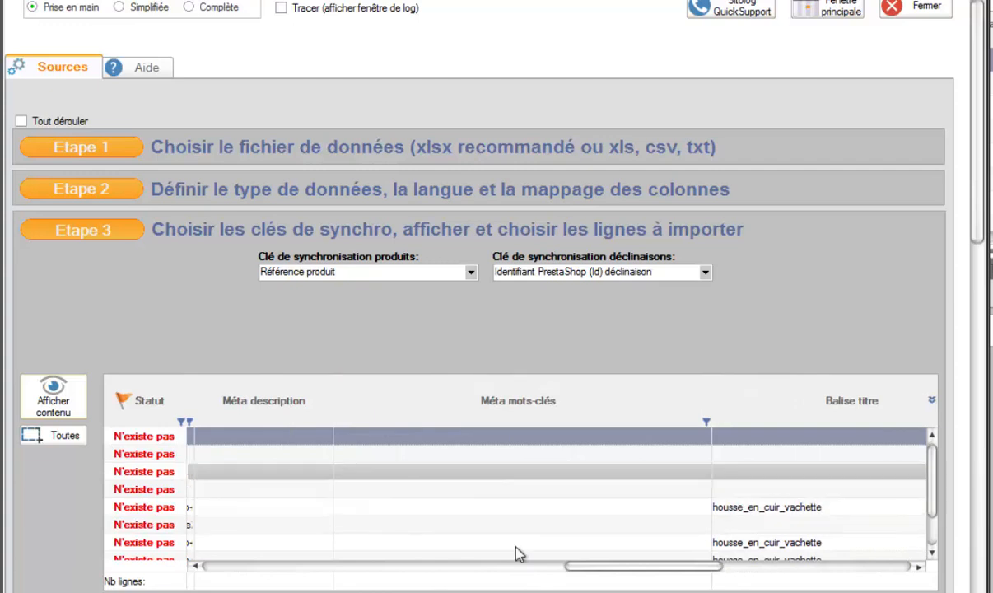
left_click_drag(637, 572, 835, 576)
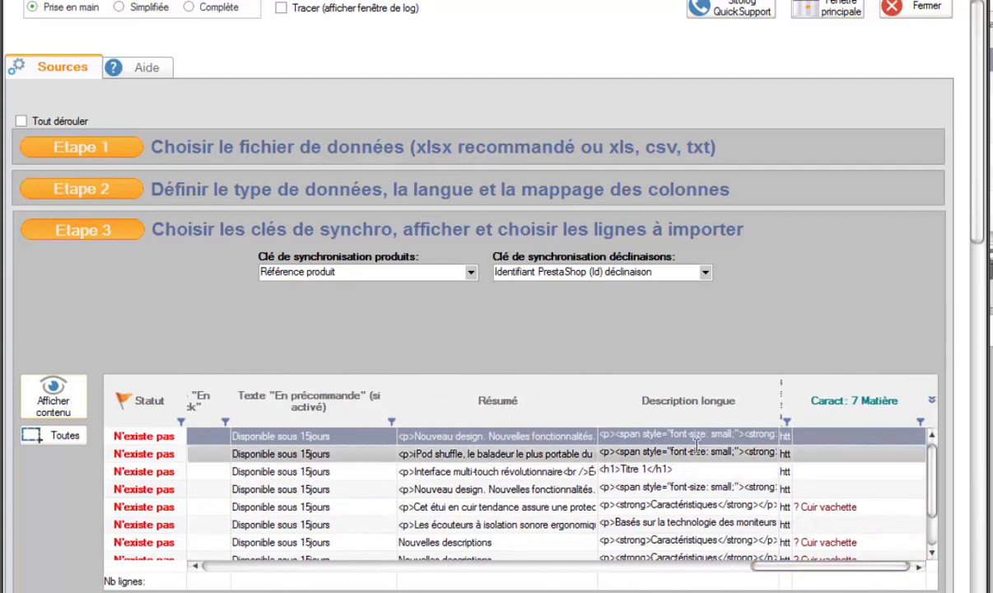
left_click_drag(803, 474, 945, 472)
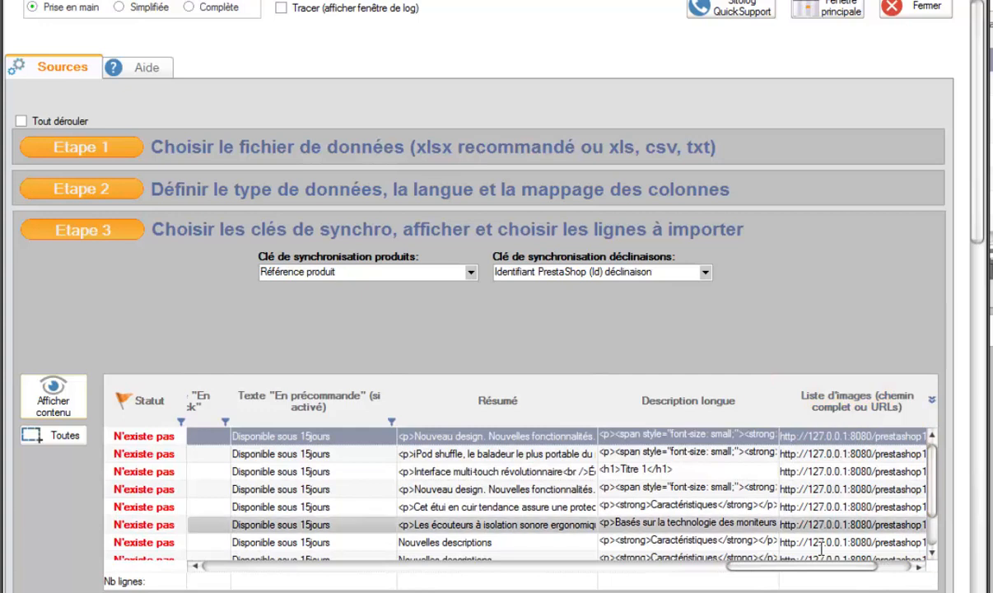
Examine the Matière feature values across the product rows and return to the first columns of the table.
left_click_drag(780, 570, 860, 570)
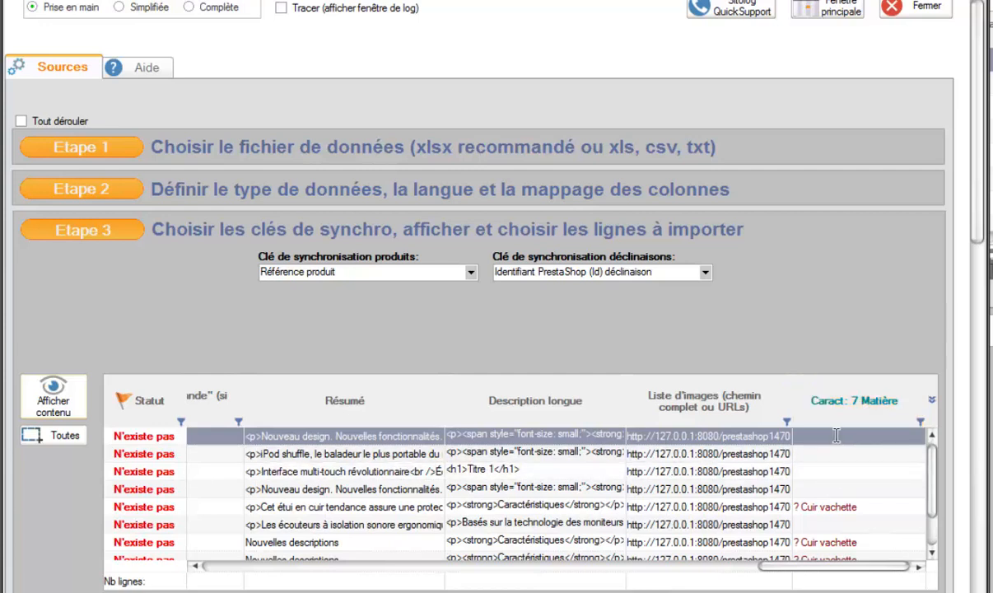
left_click_drag(933, 474, 934, 495)
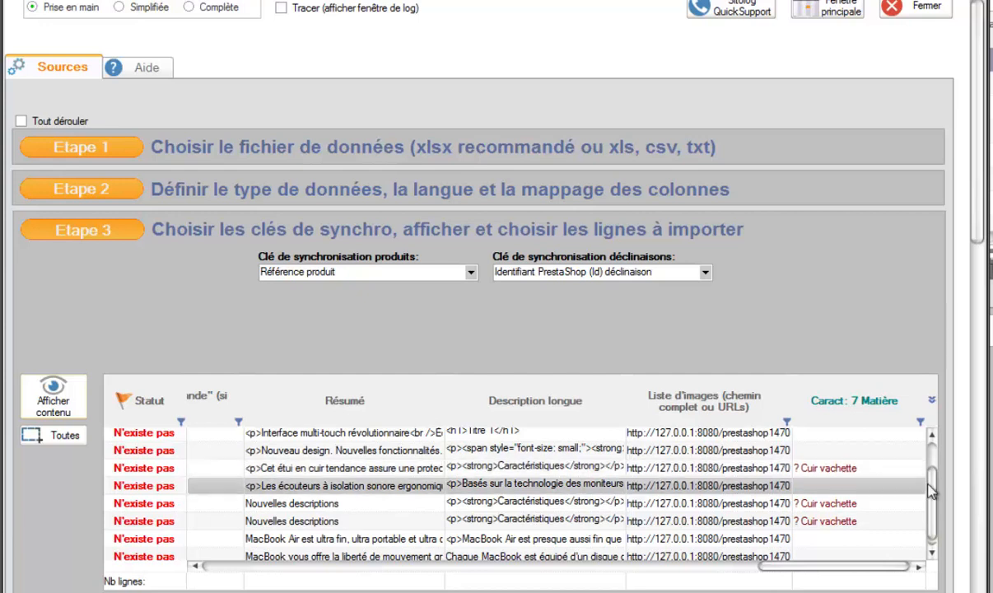
mouse_move(934, 487)
left_mouse_down()
mouse_move(939, 459)
mouse_move(934, 494)
mouse_move(932, 471)
left_mouse_up()
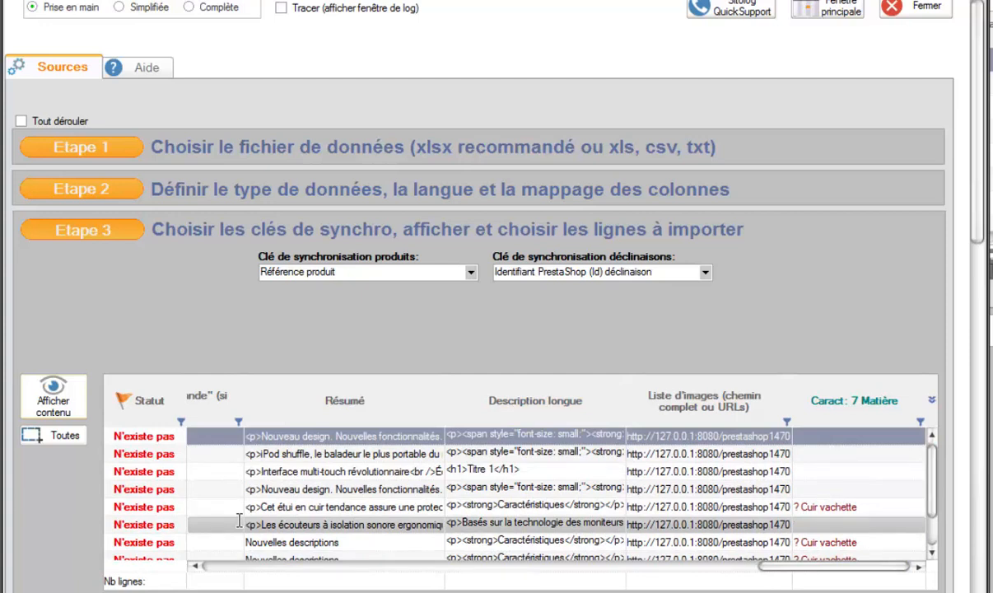
left_click_drag(808, 569, 264, 576)
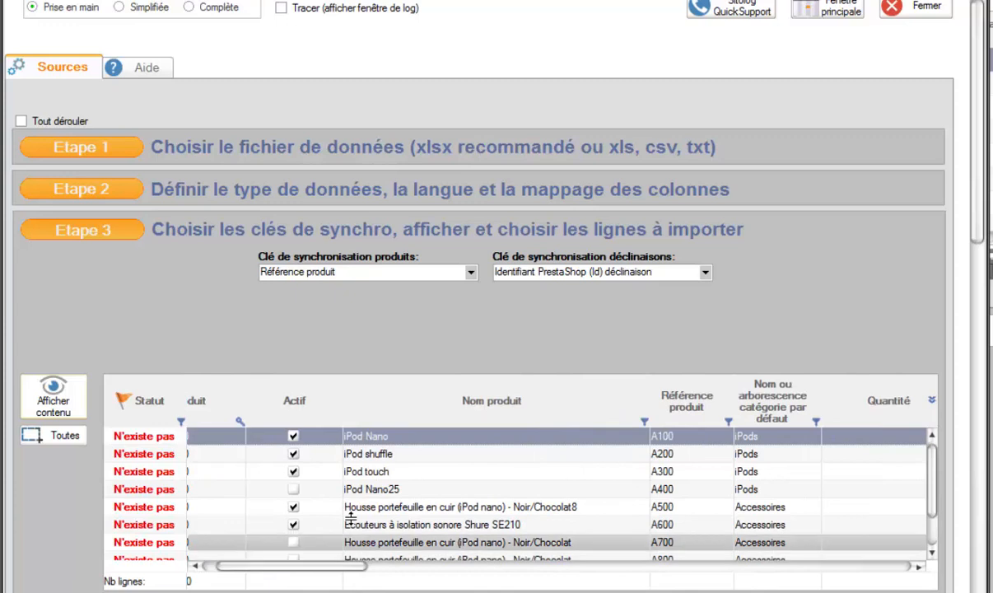
left_click(414, 472)
right_click(416, 477)
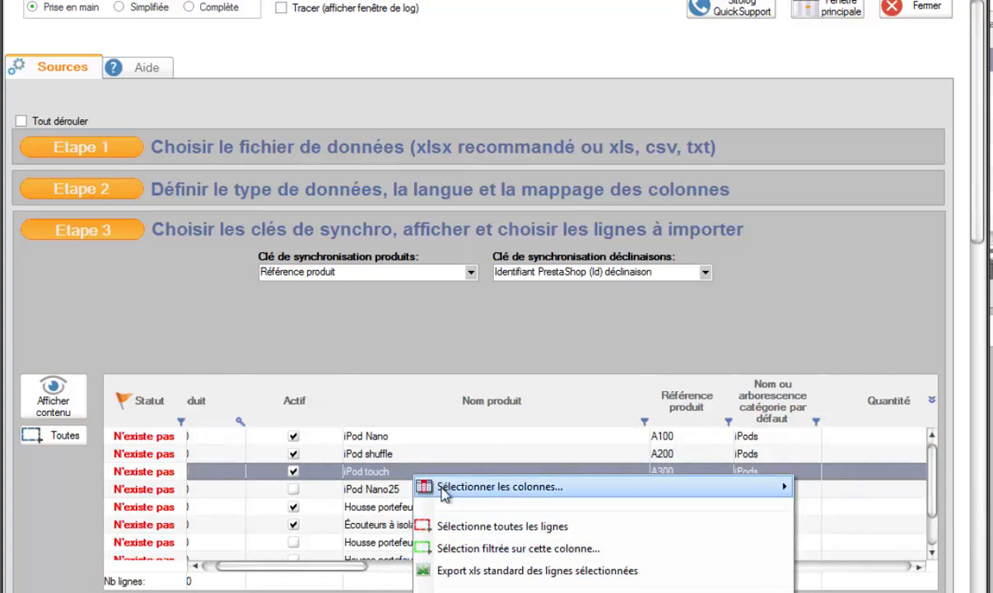
left_click(380, 494)
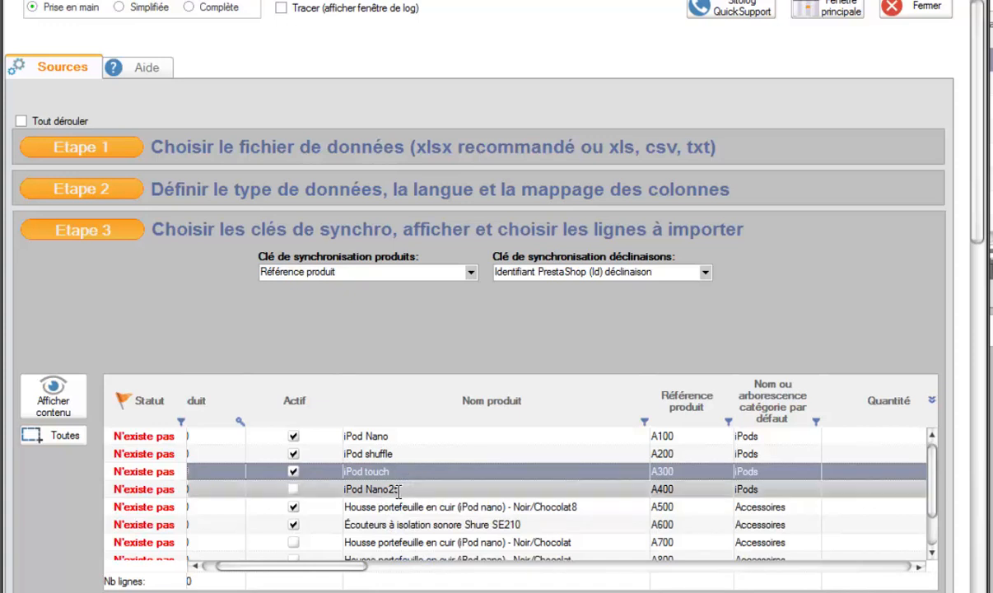
Correct the Nom produit of the product with reference A400 to iPod Nano.
left_click(399, 491)
left_click(429, 491)
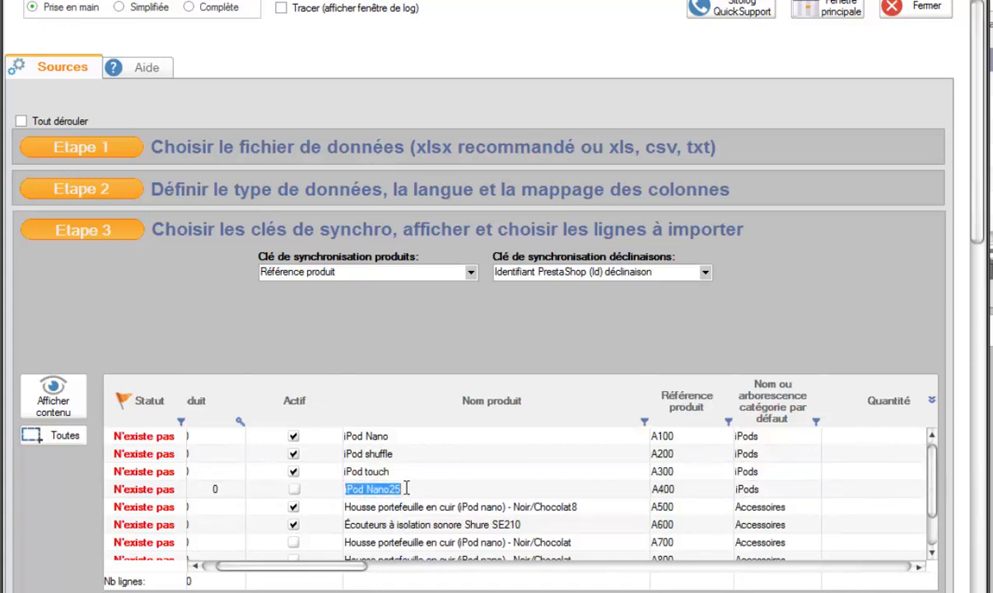
left_click(417, 488)
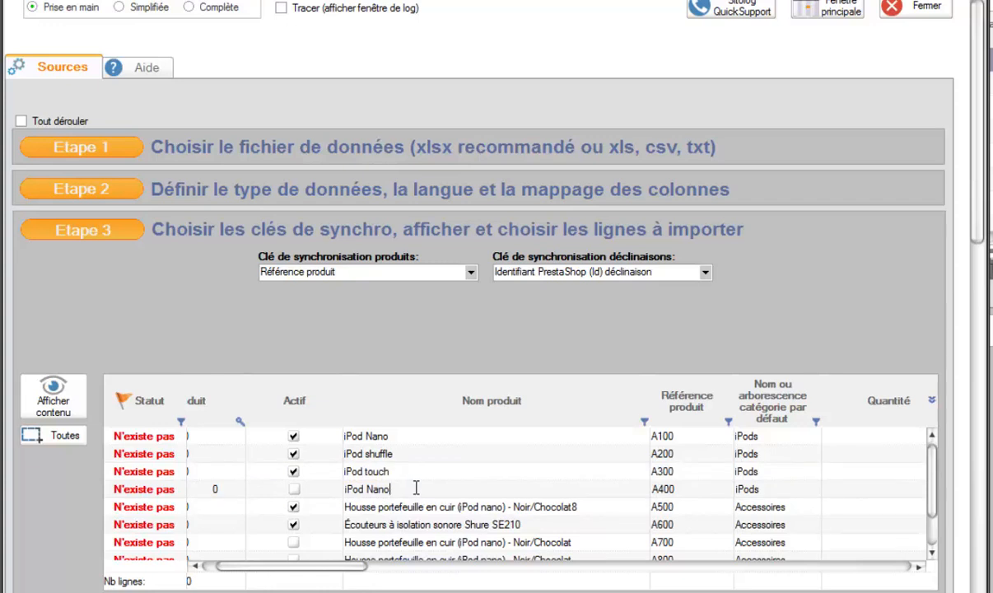
left_click(419, 503)
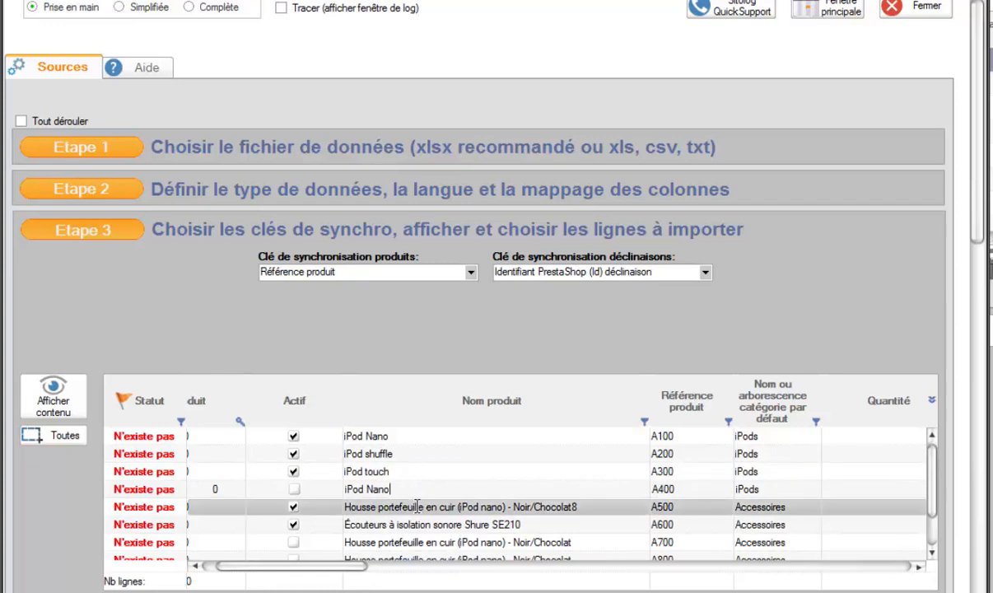
left_click(420, 490)
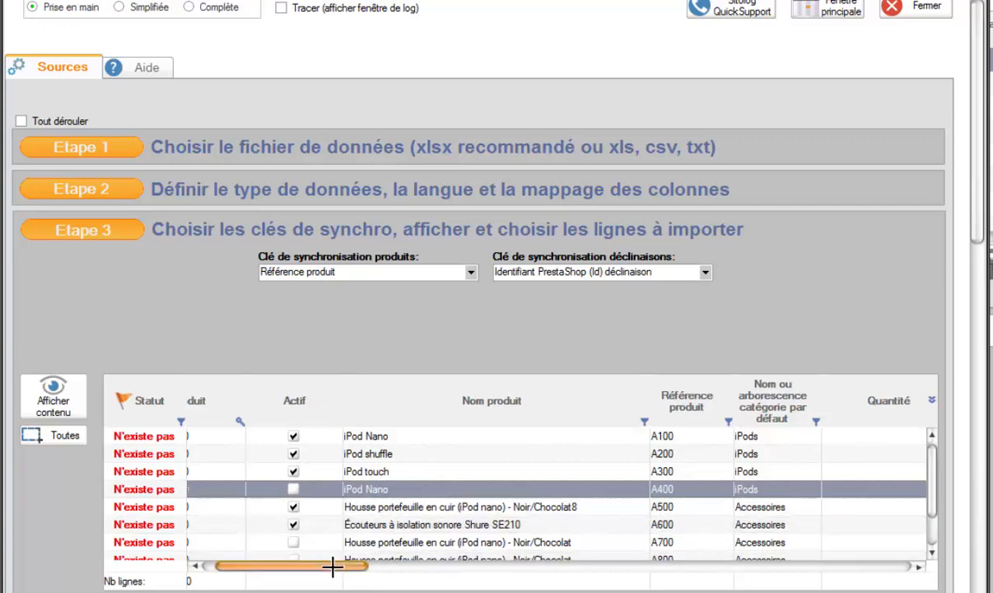
Filter the product rows to those whose Nom produit contains iPod.
left_click_drag(333, 567, 230, 564)
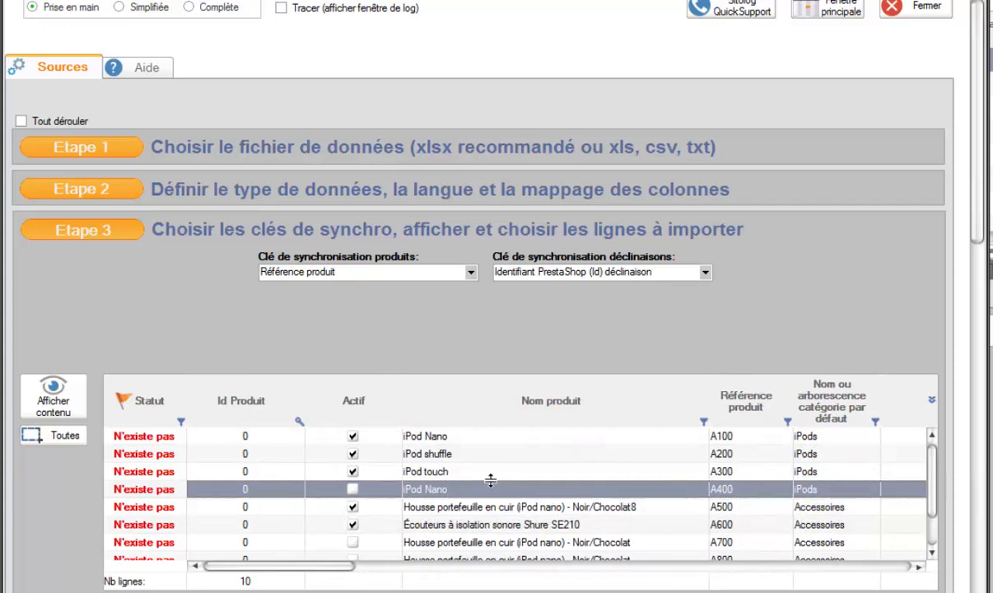
right_click(473, 436)
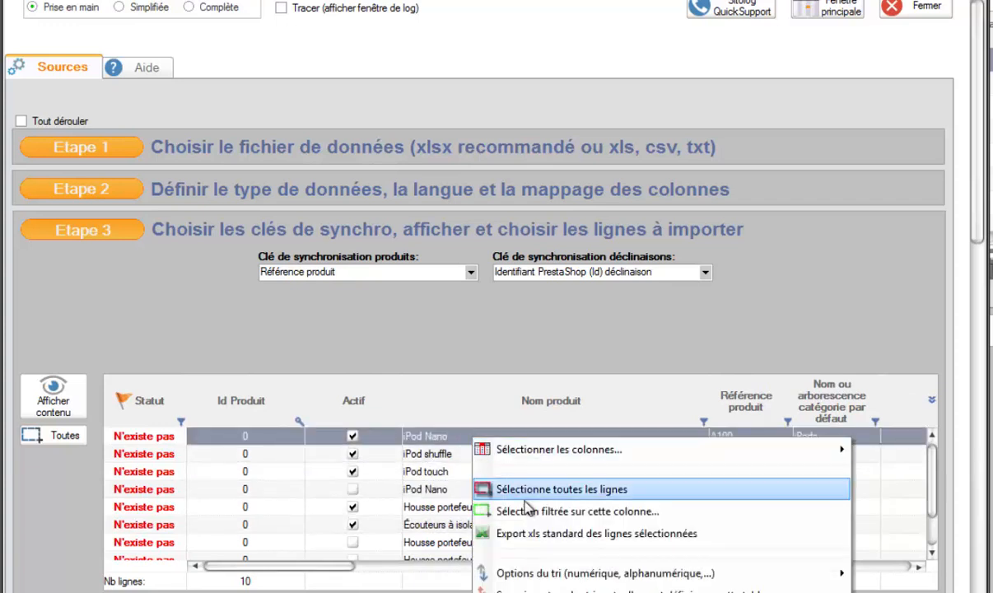
left_click(577, 511)
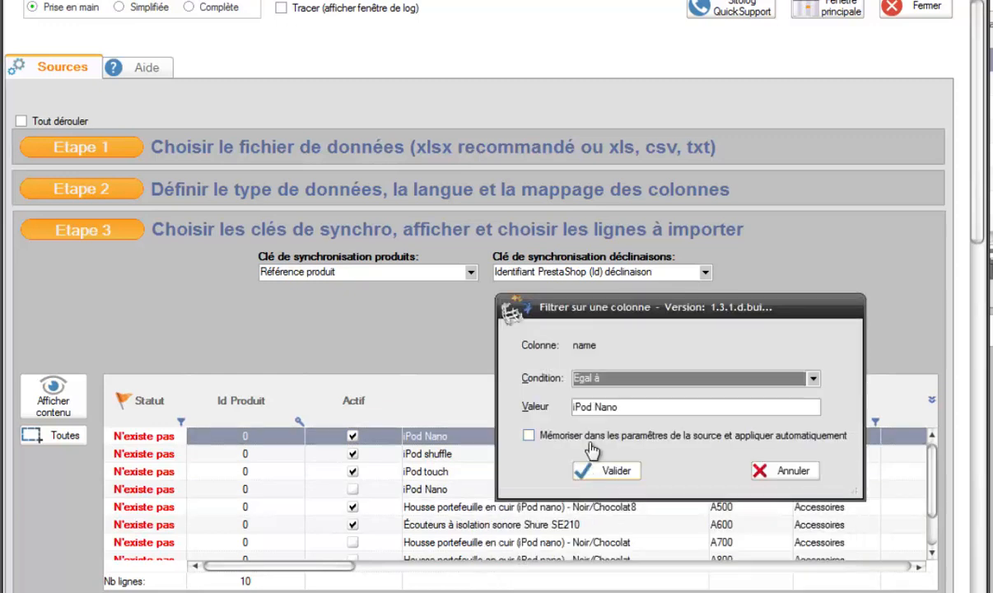
left_click(619, 381)
left_click(616, 392)
key("Tab")
double_click(606, 407)
key("BackSpace")
left_click(616, 473)
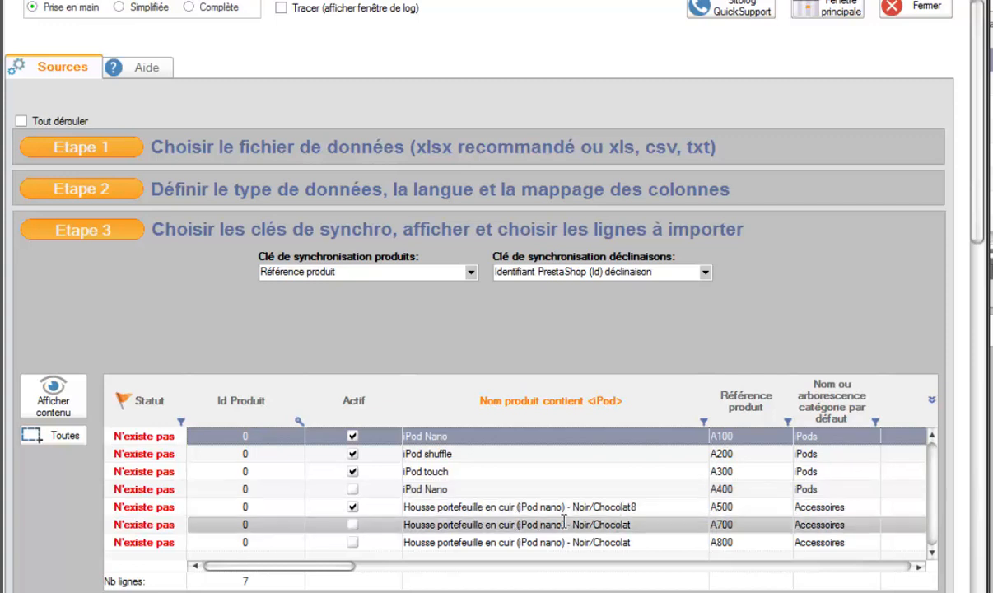
Check the filtered product names and remove the filter on the Nom produit column.
left_click(537, 509)
left_click(531, 508)
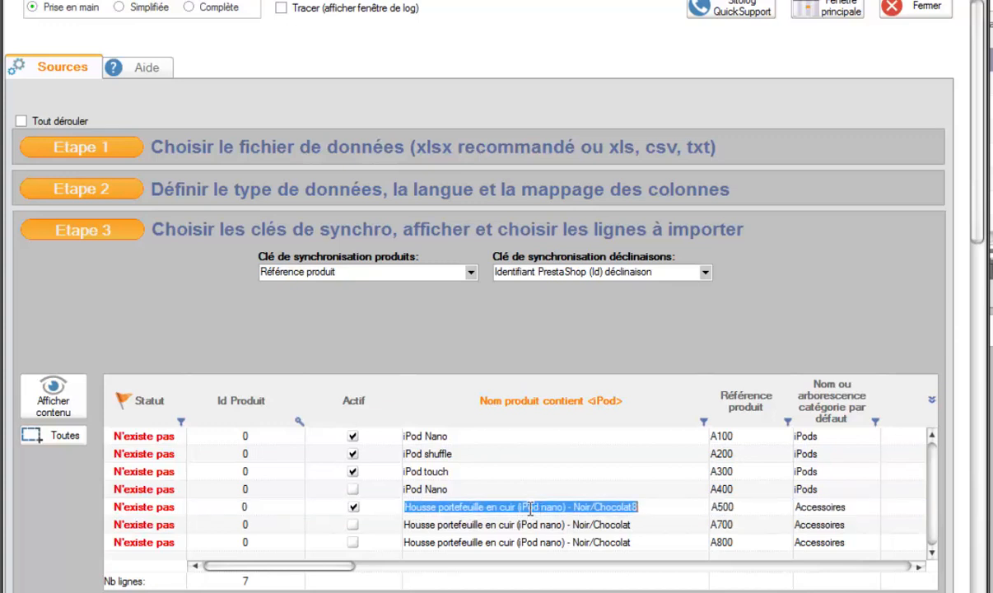
left_click(505, 459)
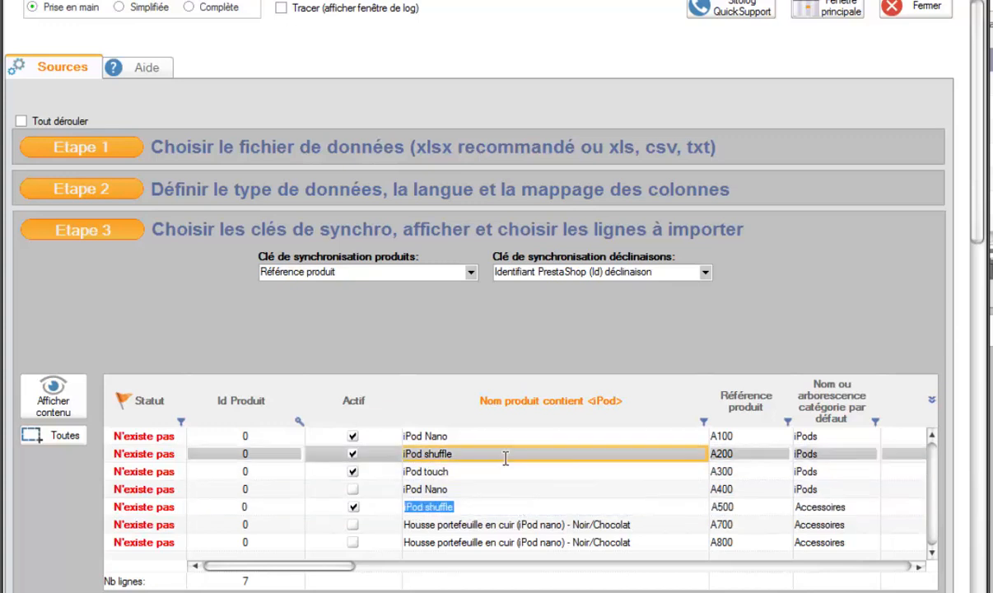
left_click(505, 459)
right_click(504, 459)
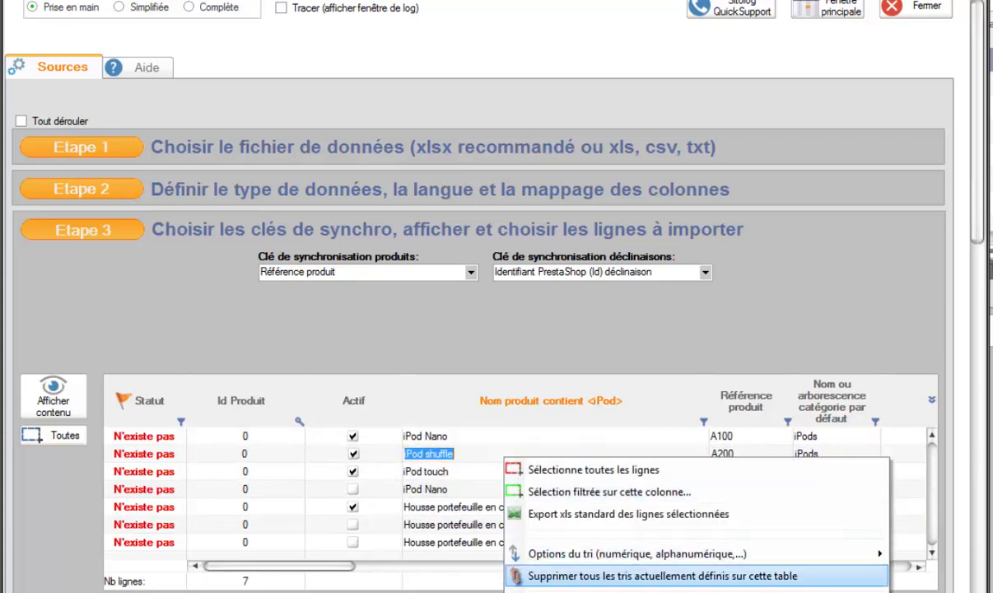
left_click(544, 590)
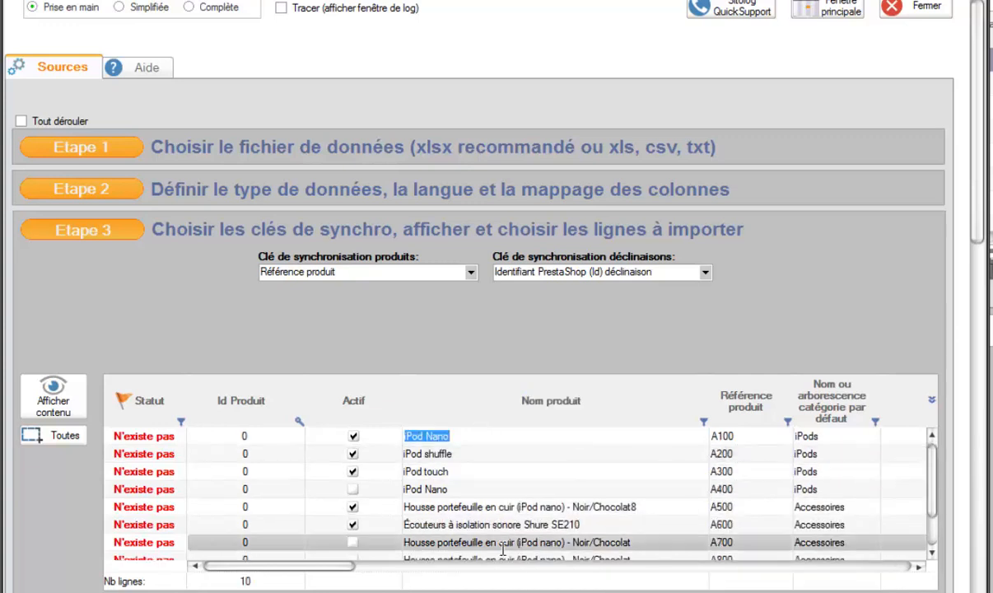
Open the import options in Etape 4 and enable Créer catégories non existantes, keeping Créer produits non existants enabled.
mouse_move(935, 473)
left_mouse_down()
mouse_move(932, 522)
mouse_move(932, 471)
left_mouse_up()
scroll(977, 221, "down", 5)
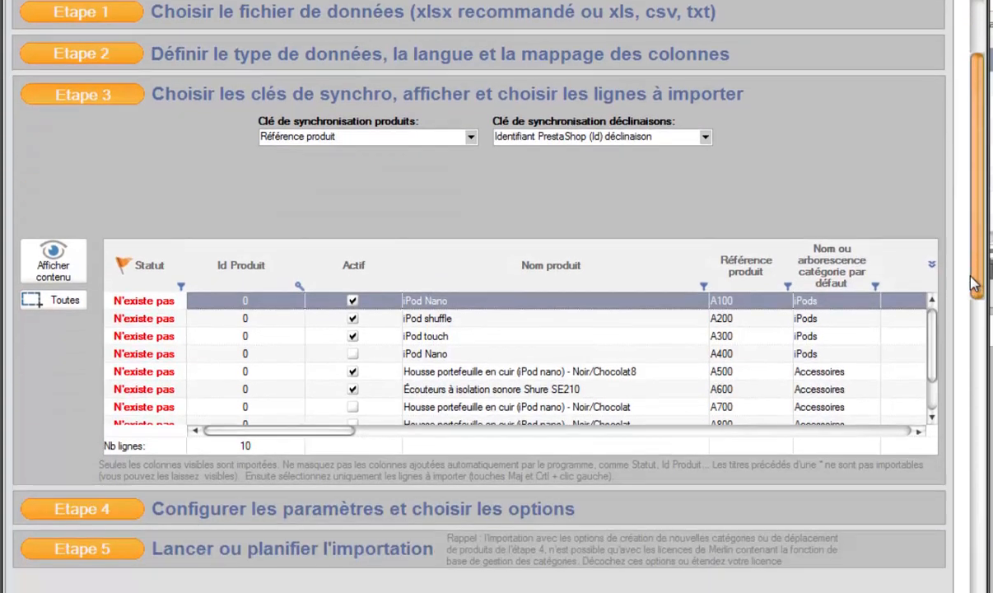
left_click(107, 417)
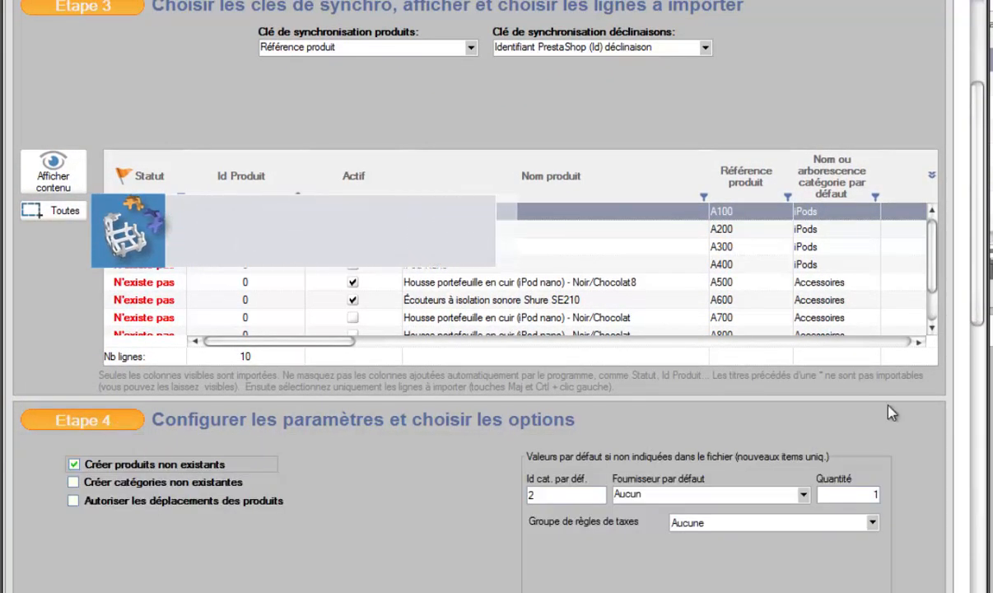
scroll(977, 286, "down", 2)
scroll(978, 286, "down", 3)
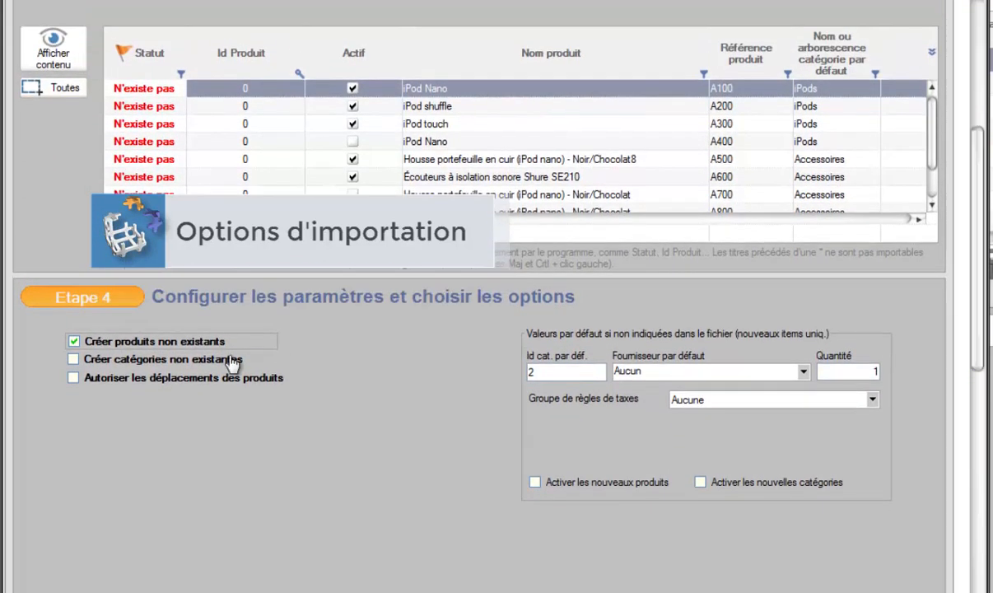
left_click(75, 345)
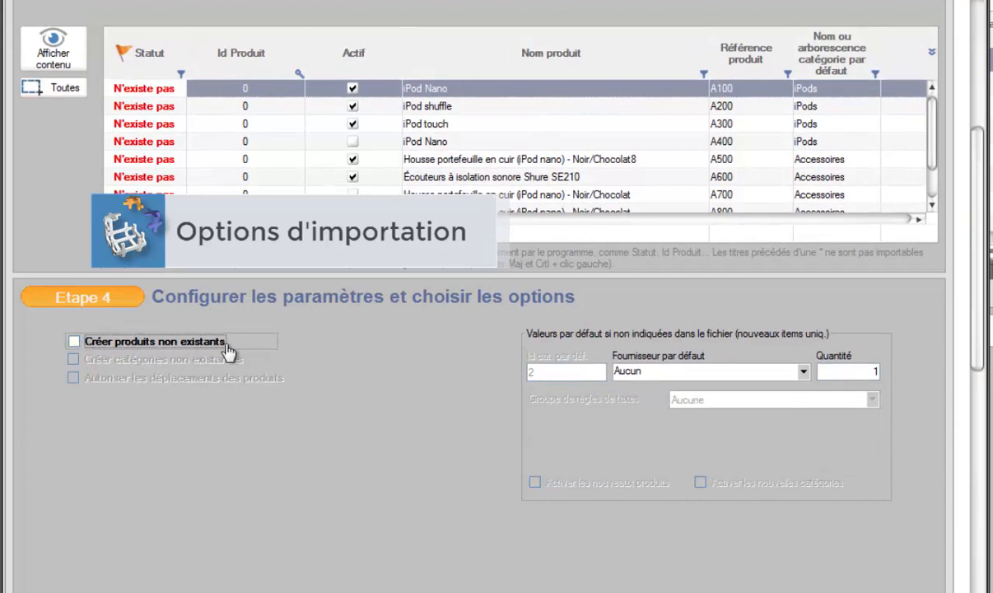
left_click(74, 343)
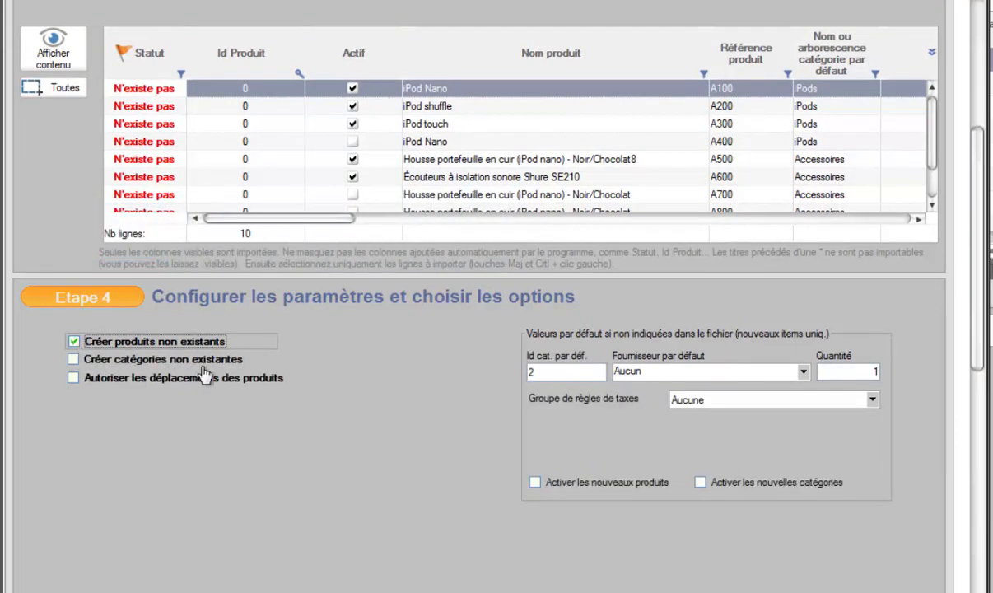
left_click(73, 359)
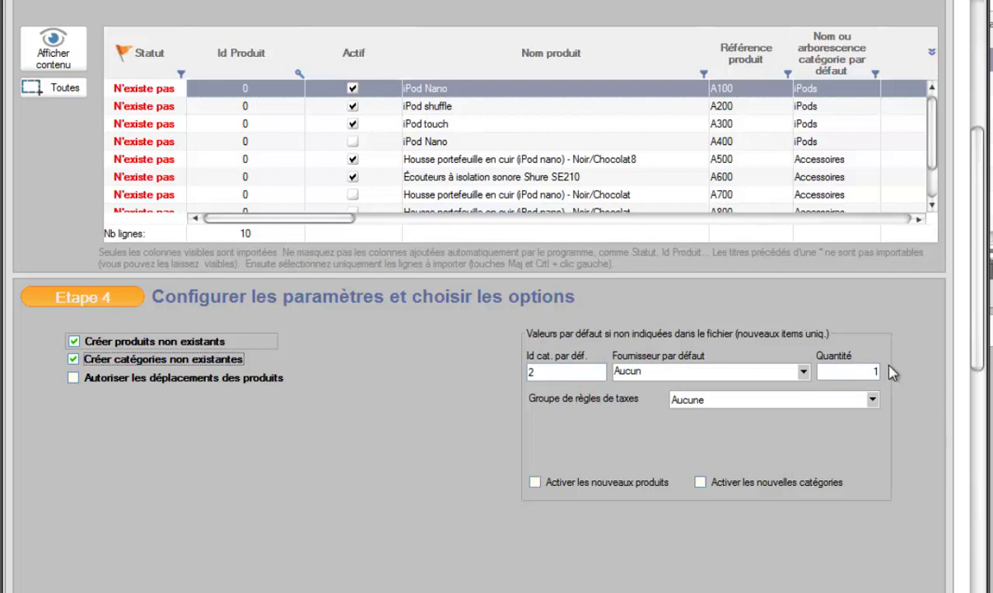
Set the default Groupe de règles de taxes to FR Taux standard (20%) and keep Aucun as the default supplier.
left_click(877, 404)
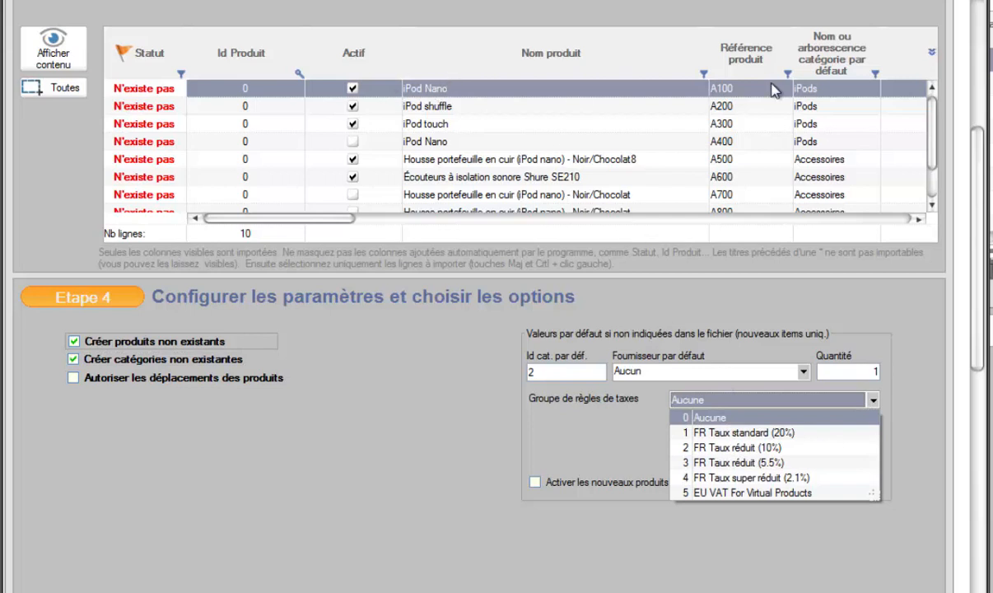
left_click(749, 434)
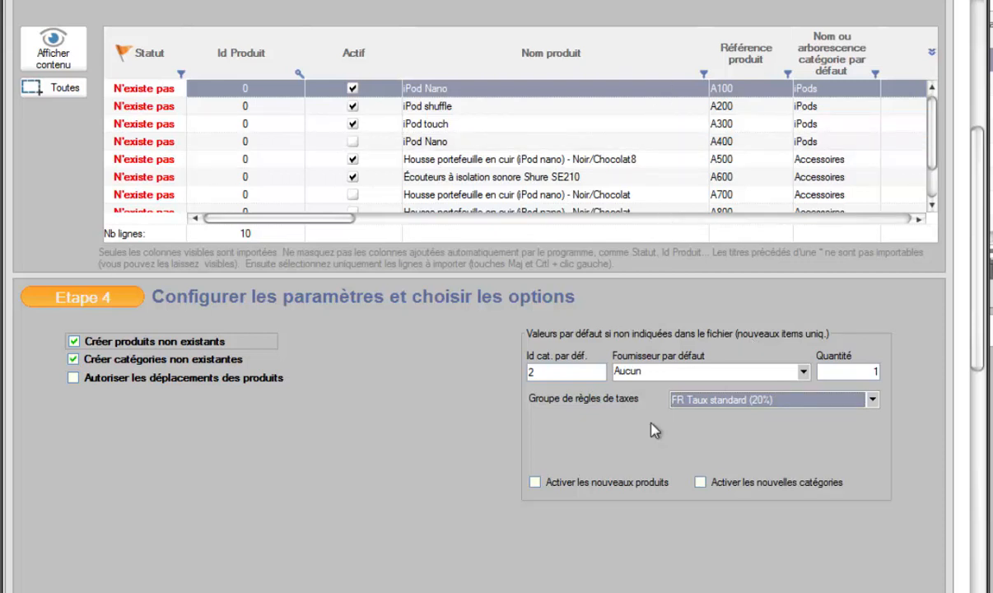
left_click(804, 373)
left_click(804, 373)
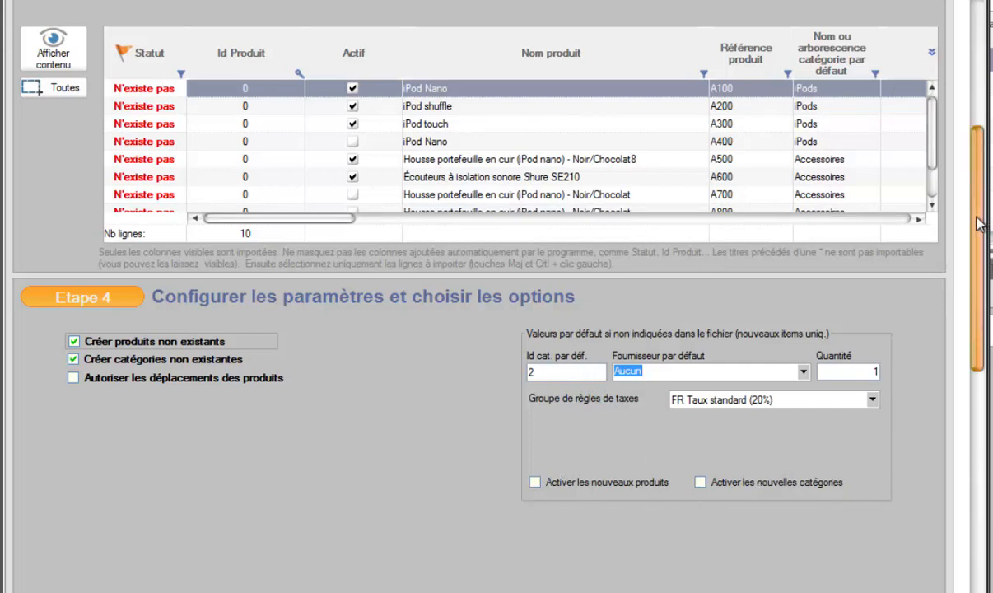
Examine the full set of Etape 4 options in the Complète interface and return to Prise en main.
scroll(914, 240, "down", 3)
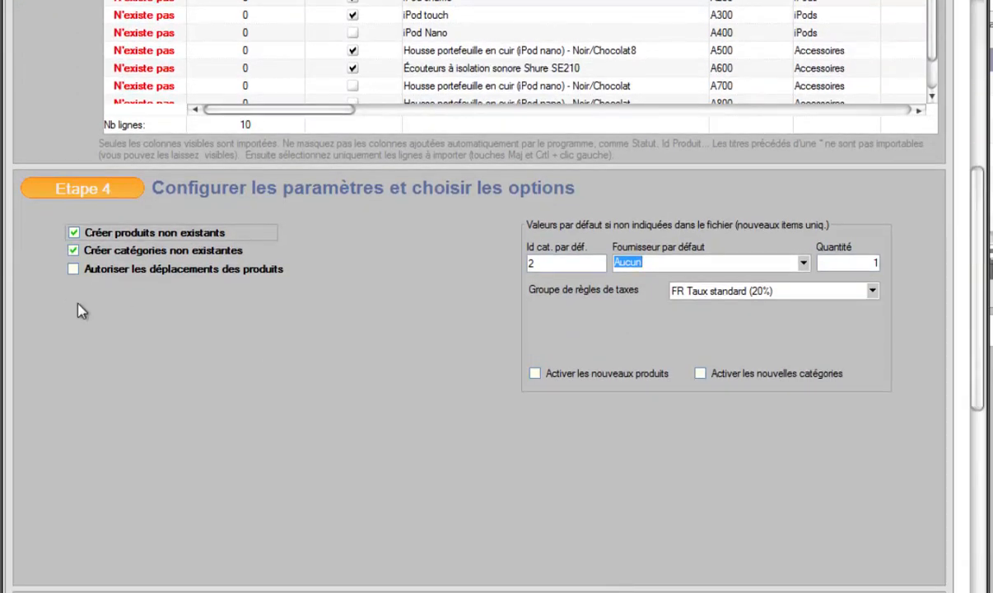
left_click_drag(977, 296, 988, 69)
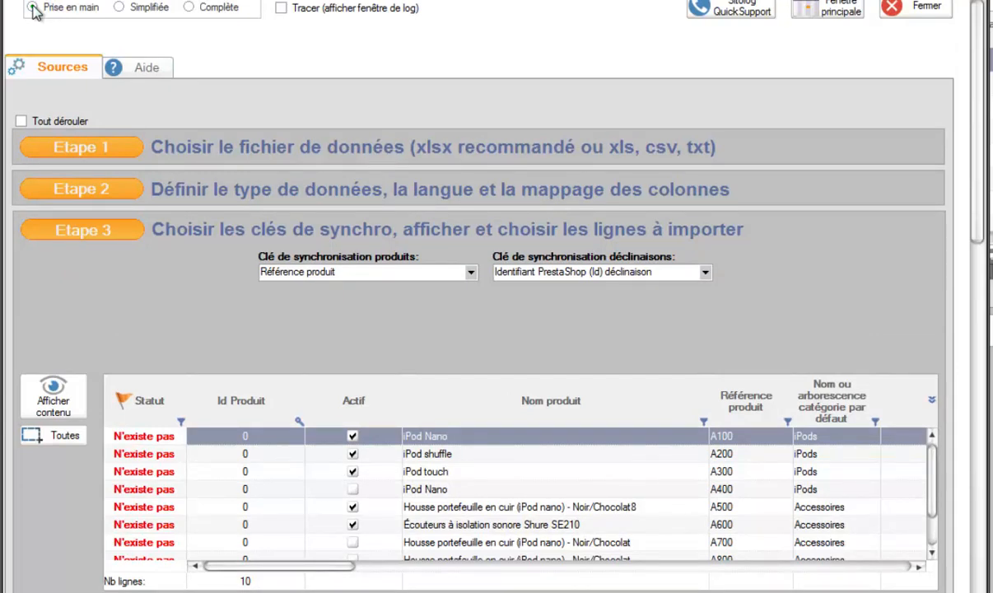
left_click(190, 8)
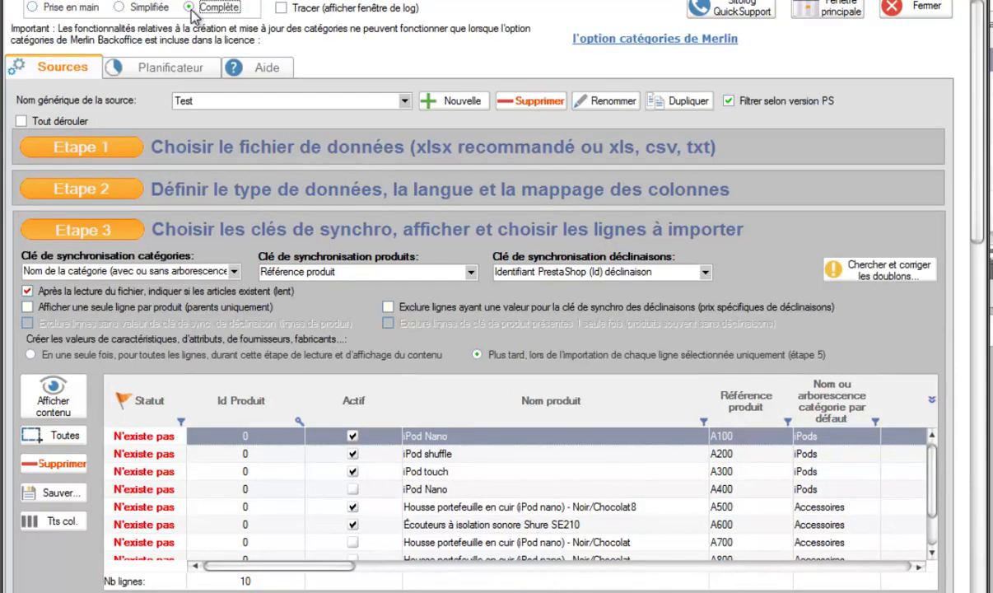
left_click_drag(976, 132, 972, 321)
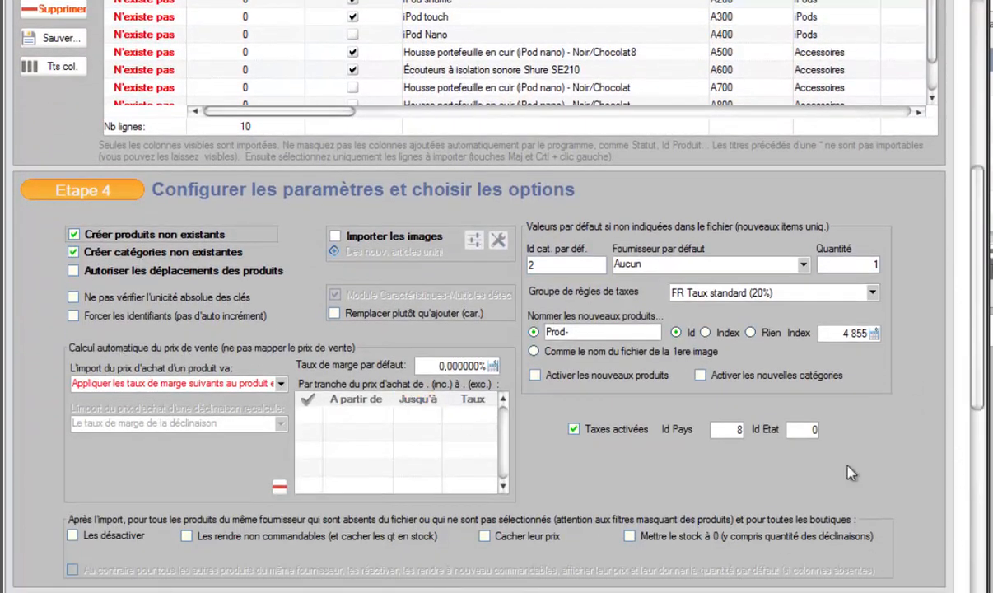
left_click_drag(978, 303, 977, 115)
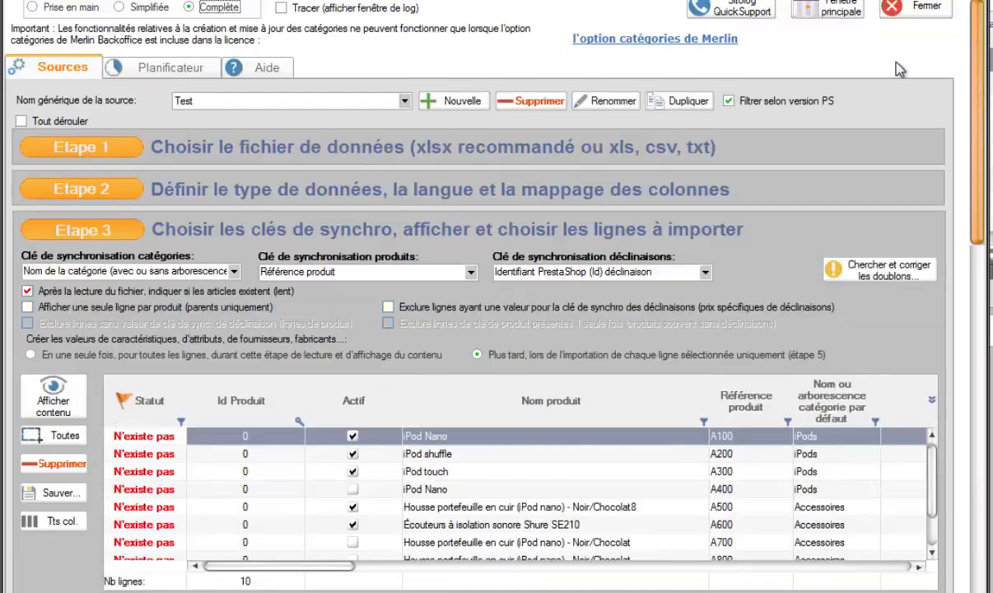
left_click(32, 8)
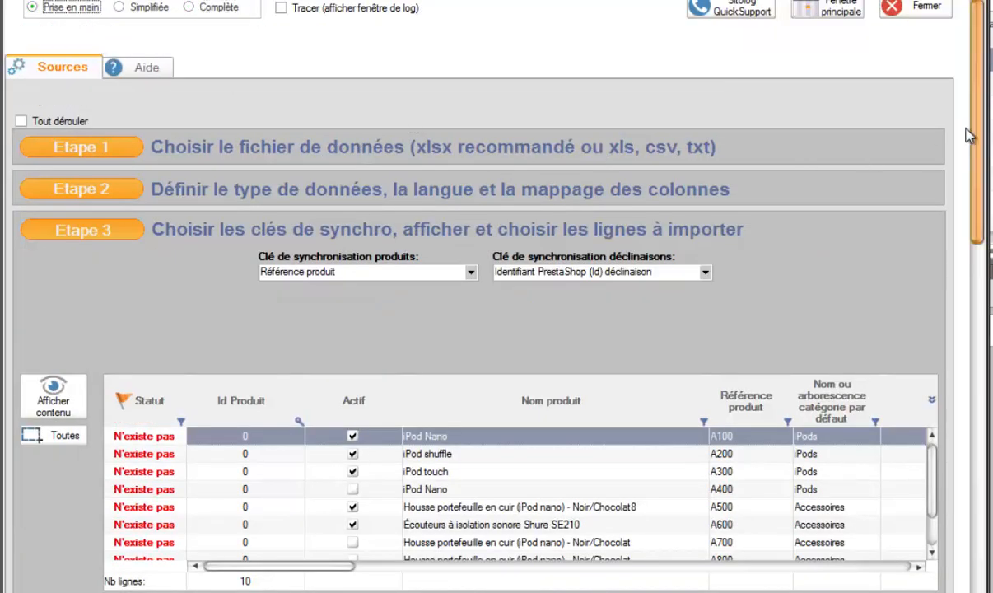
Open Etape 5, Lancer ou planifier l'importation.
left_click_drag(977, 132, 970, 336)
left_click(360, 514)
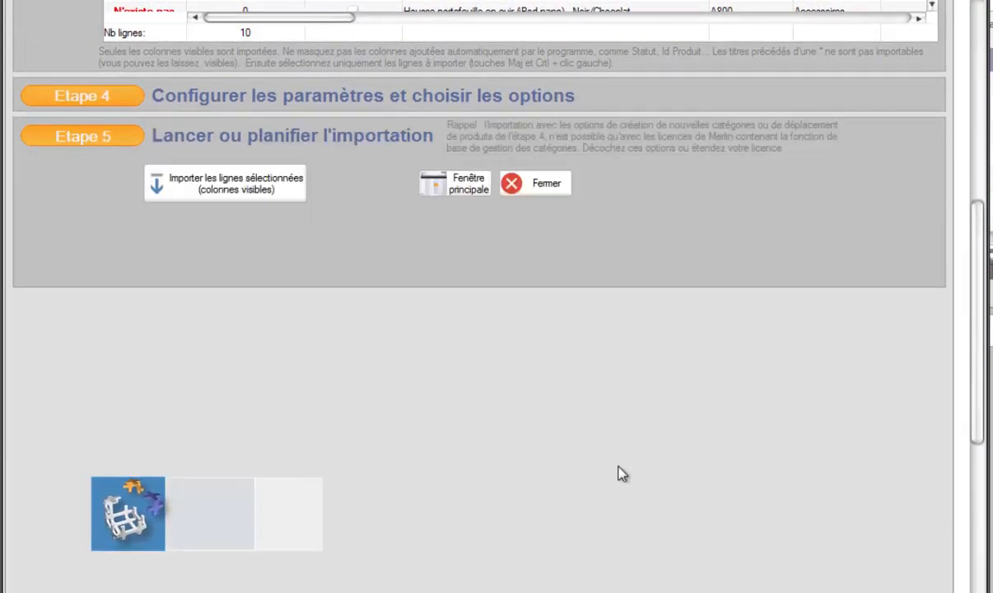
left_click_drag(978, 309, 980, 215)
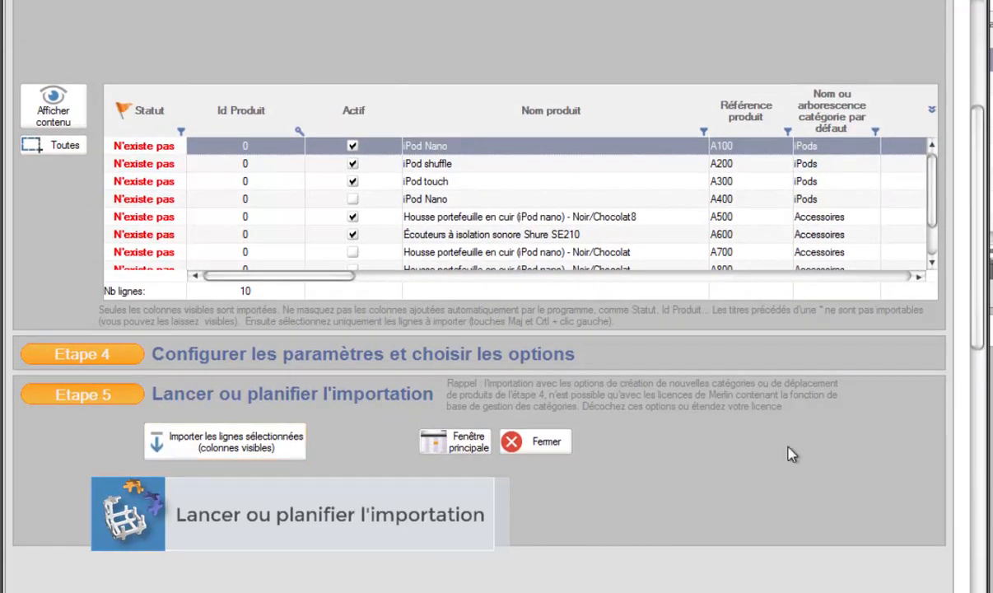
Examine the Etape 5 launch and scheduling options in the Complète interface, and return to Prise en main.
left_click_drag(977, 292, 978, 201)
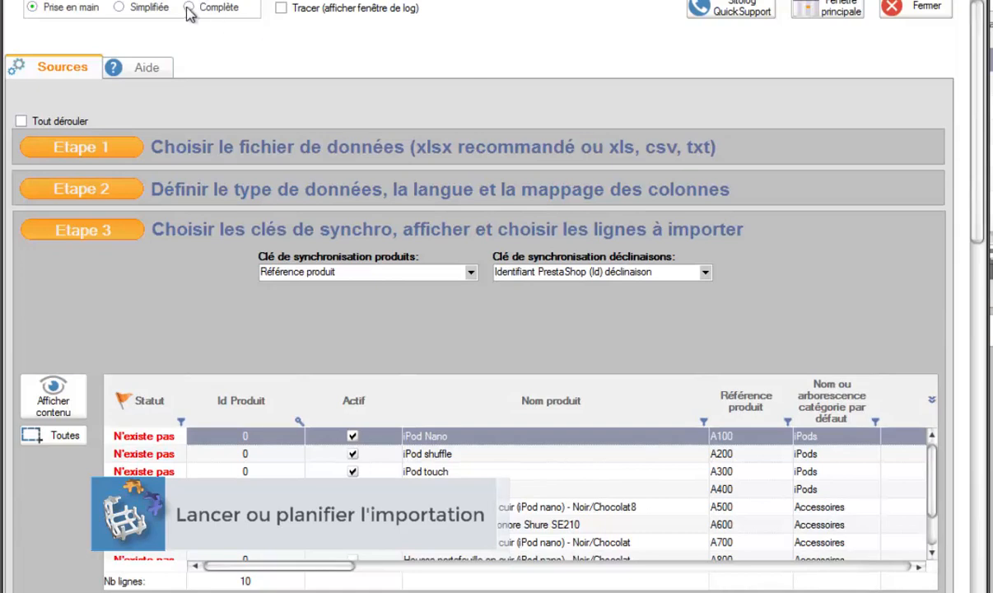
left_click(191, 8)
scroll(915, 296, "down", 5)
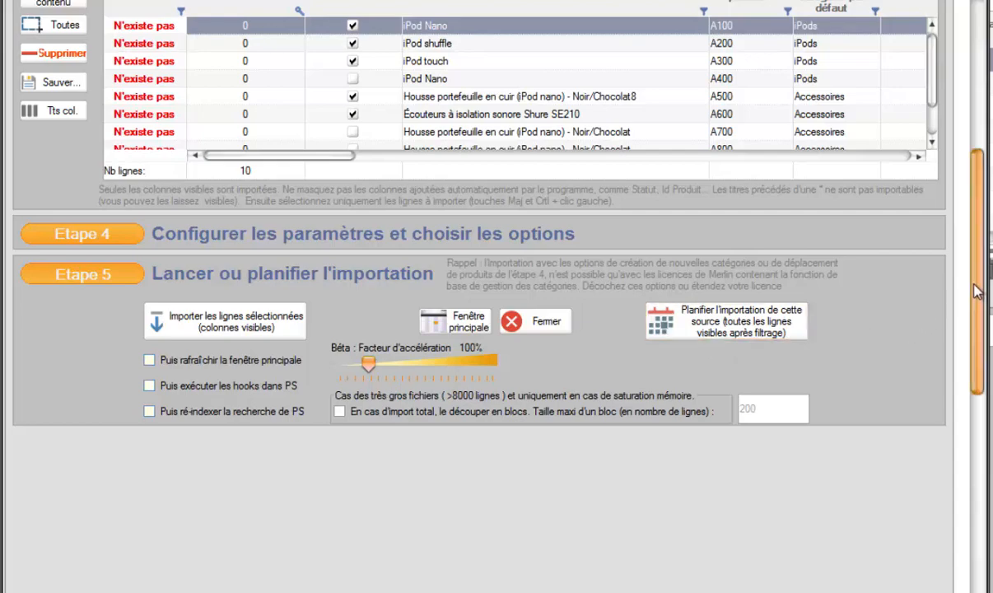
left_click_drag(975, 286, 980, 71)
left_click(34, 9)
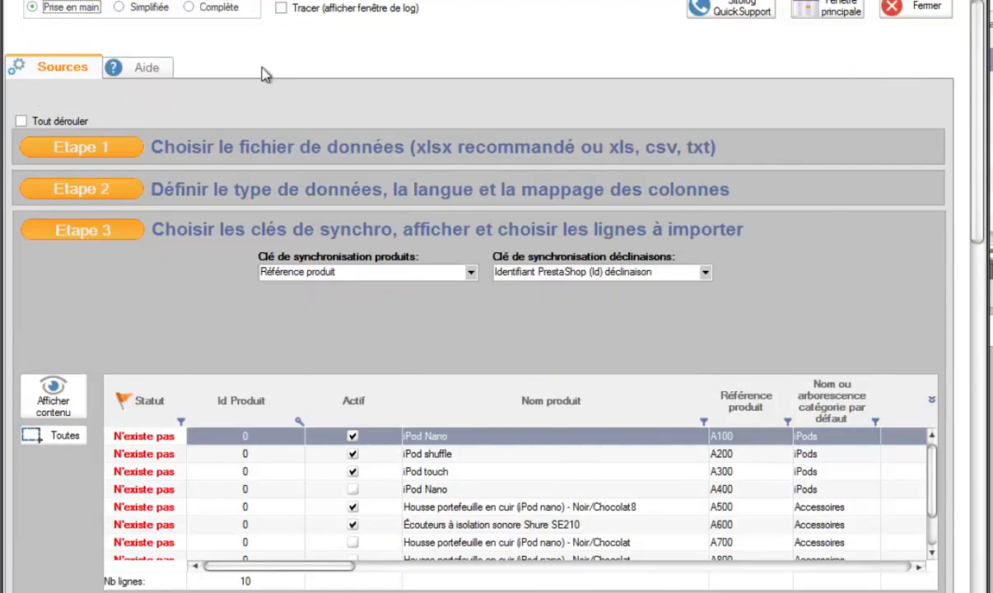
scroll(906, 247, "down", 3)
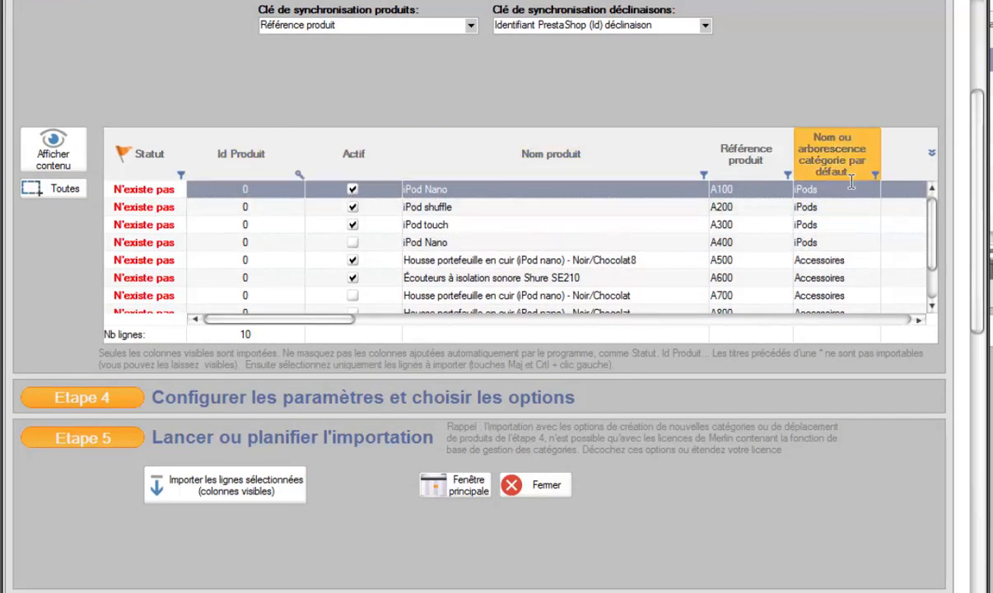
Select the product rows A100 to A300, import them into PrestaShop, and acknowledge the import messages.
left_click(253, 226, "shift")
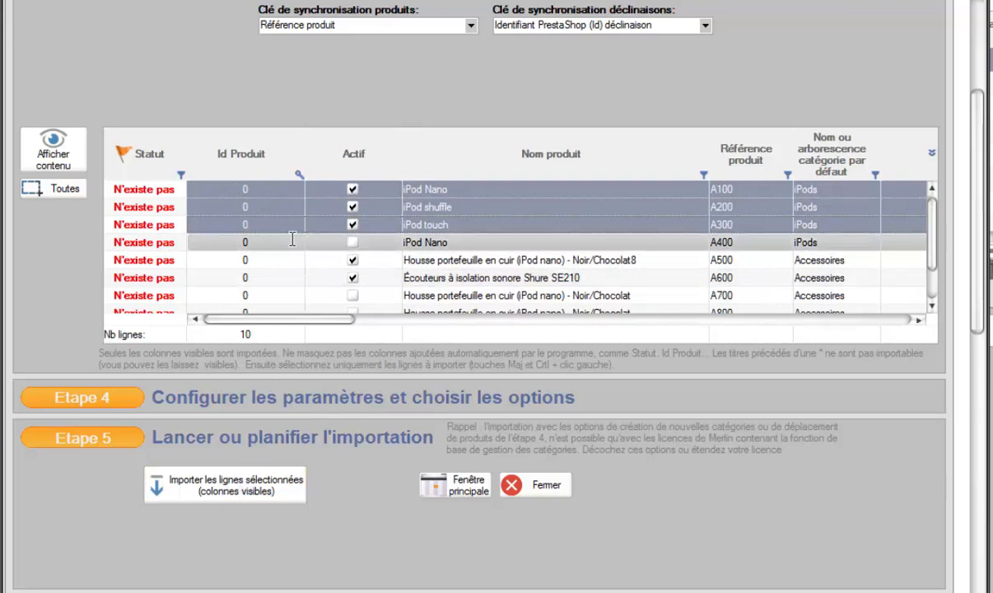
left_click(255, 492)
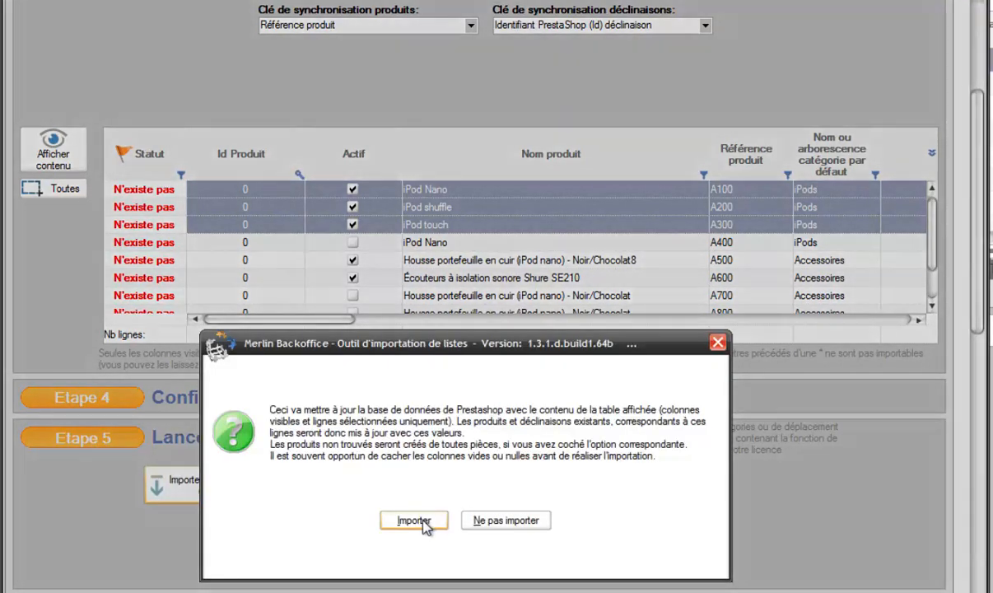
left_click(424, 524)
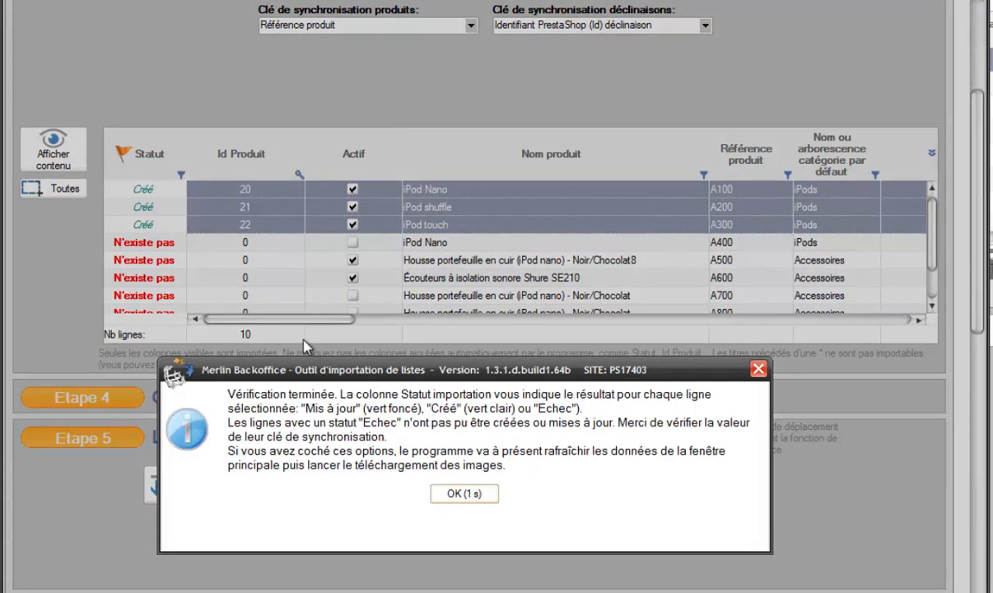
left_click(451, 494)
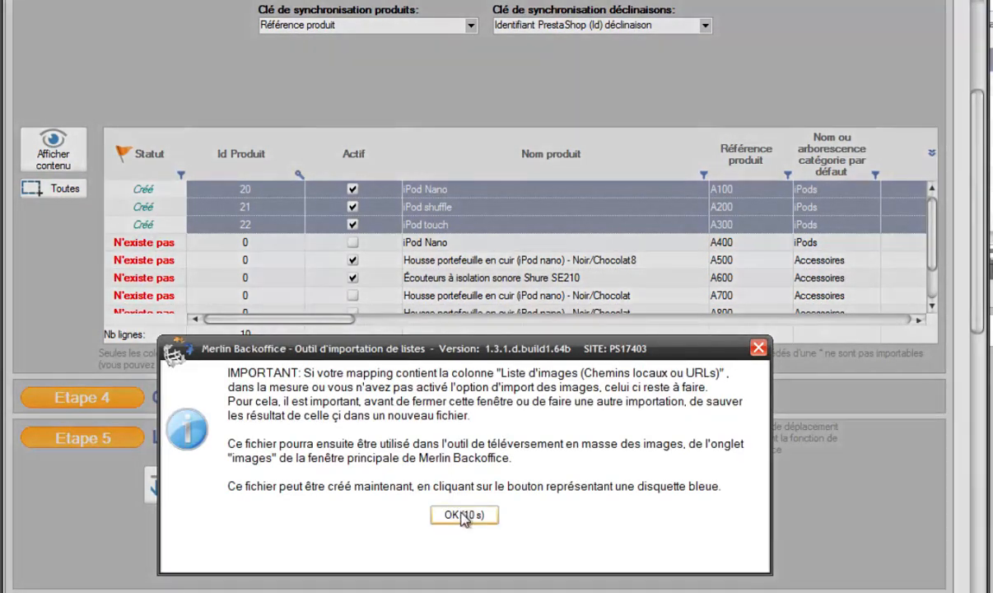
left_click(464, 514)
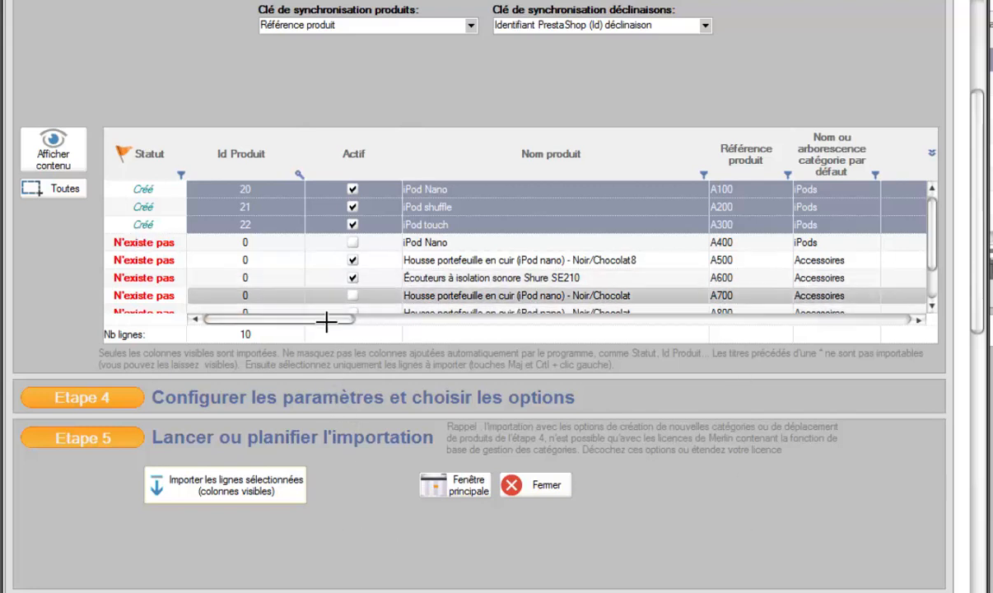
Check the Liste d'images column, and switch to the Simplifiée interface with the Etape 4 options open.
left_click_drag(321, 320, 896, 331)
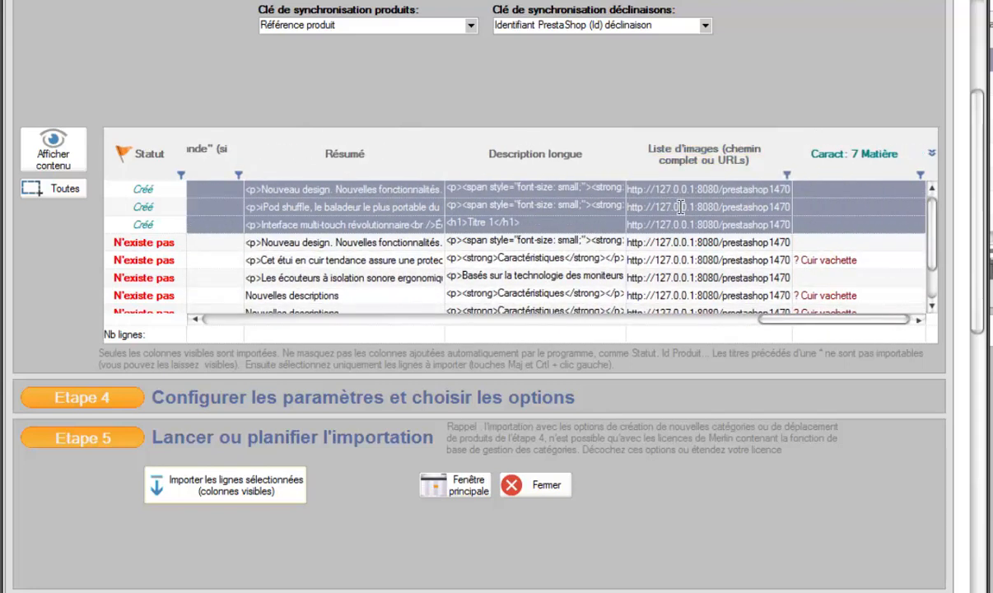
left_click(97, 403)
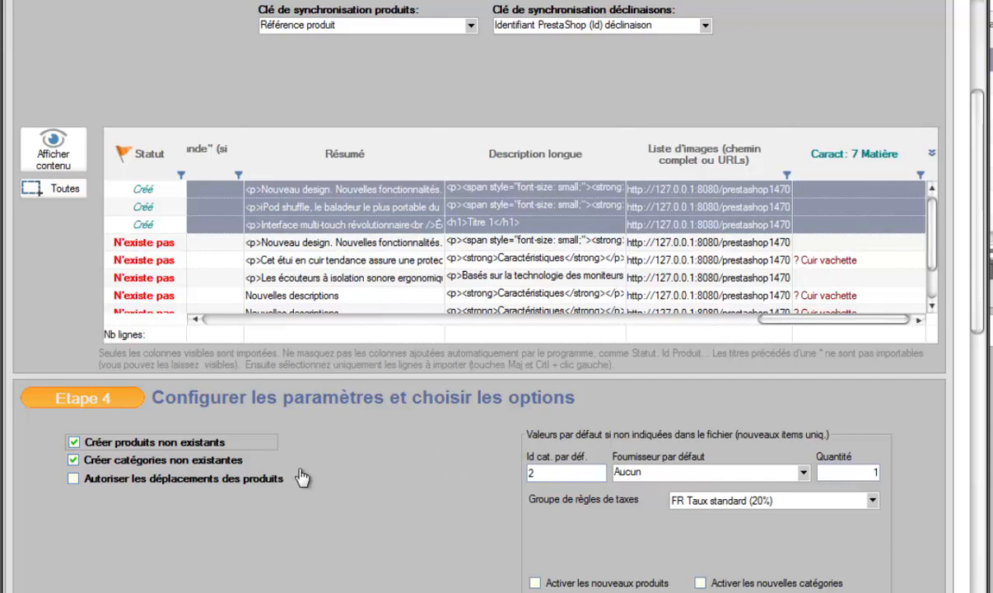
left_click_drag(977, 216, 980, 70)
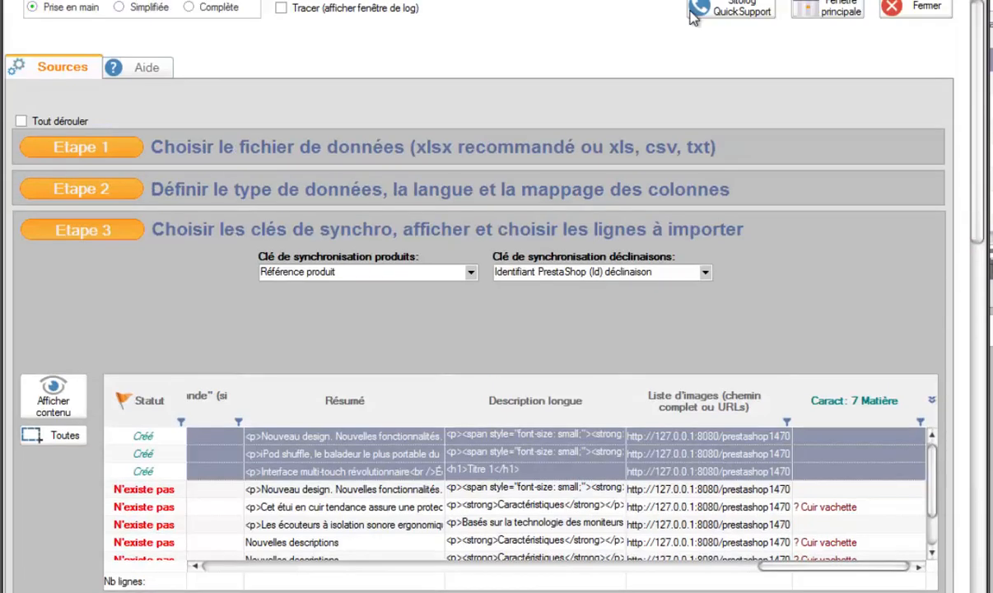
left_click(121, 7)
left_click_drag(979, 188, 981, 262)
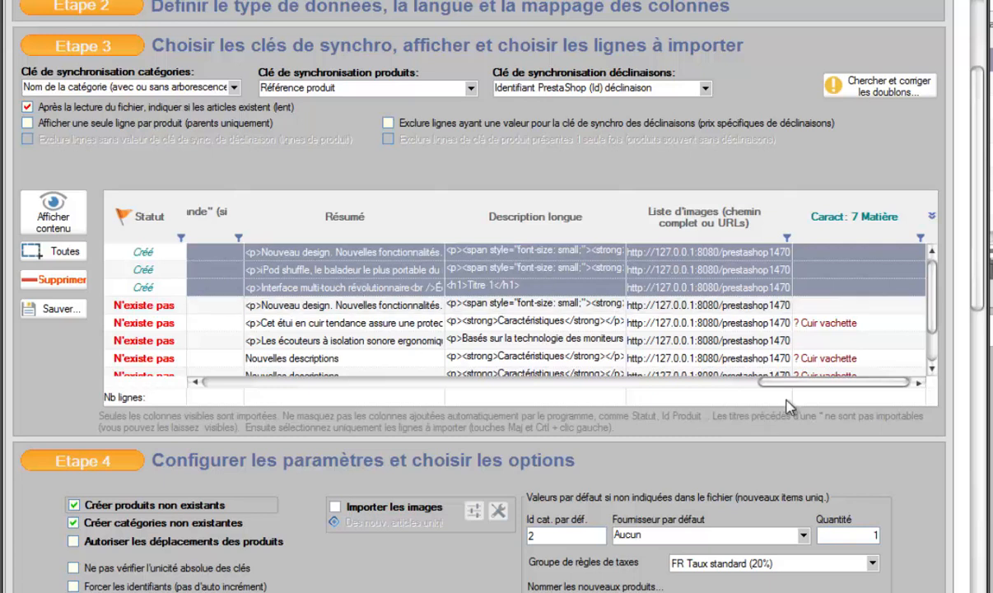
Review the table columns back to the product identifiers, and open the Etape 5 launch options.
left_click_drag(762, 382, 649, 390)
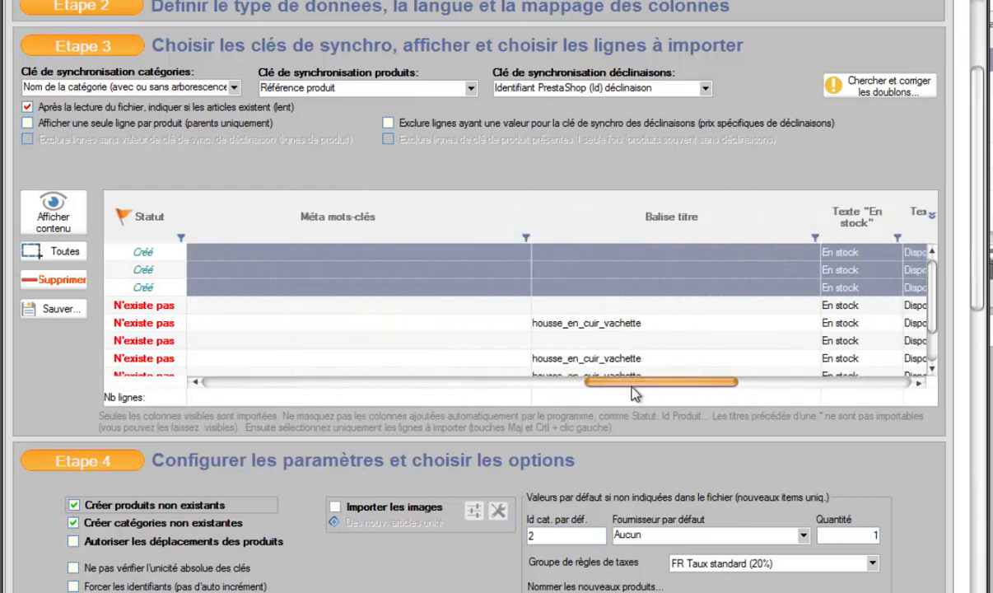
left_click_drag(412, 383, 239, 379)
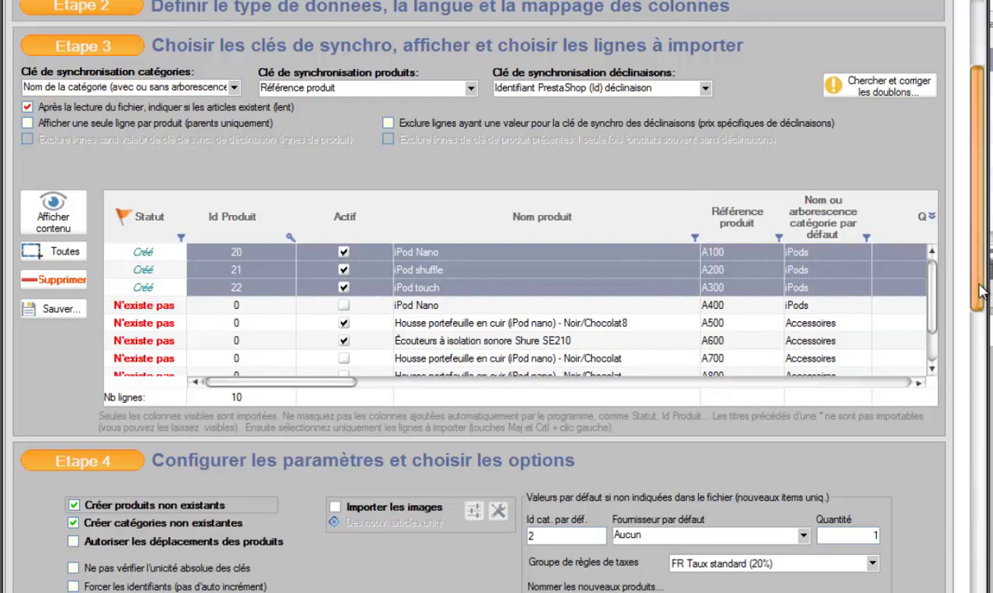
scroll(977, 422, "down", 5)
scroll(976, 422, "down", 2)
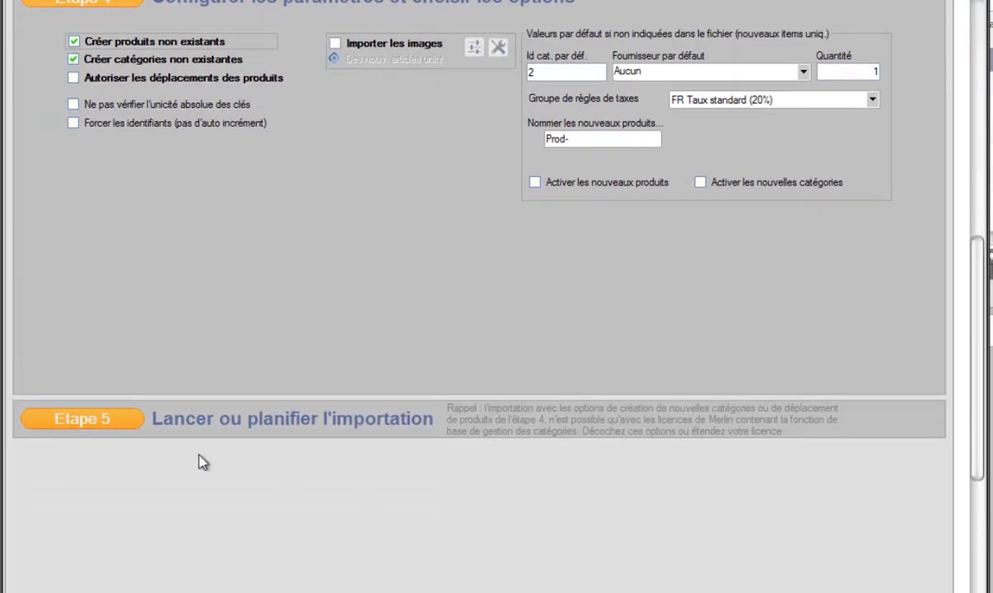
scroll(123, 430, "down", 5)
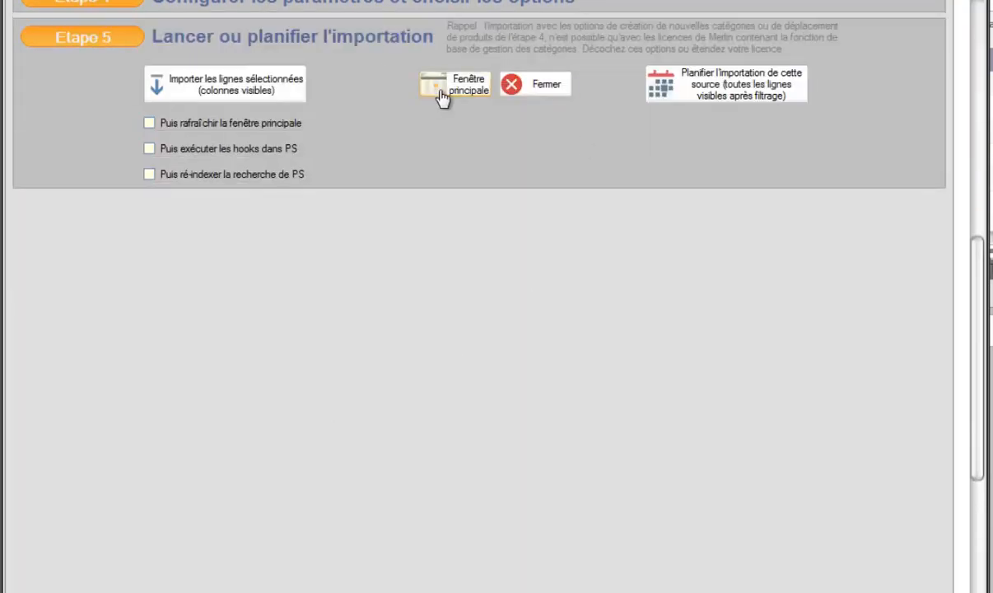
Switch to Merlin Backoffice's main window and refresh the product category tree.
left_click(464, 89)
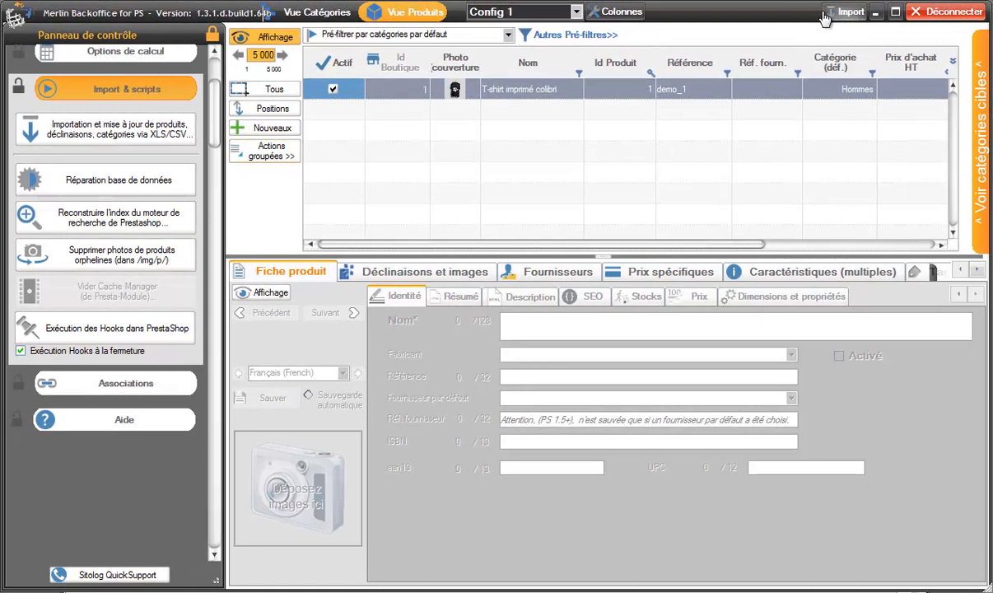
left_click(849, 14)
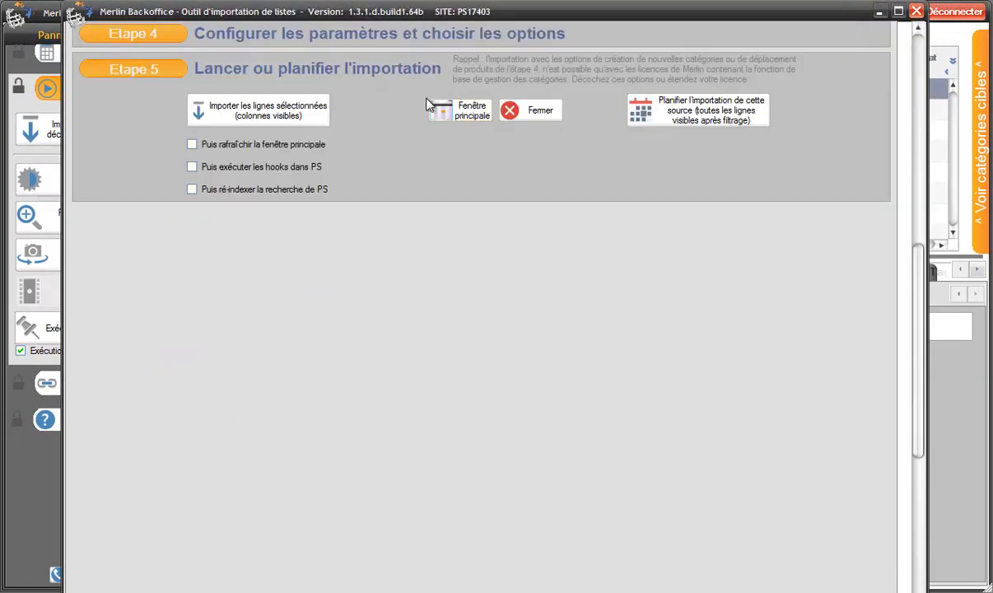
left_click(451, 110)
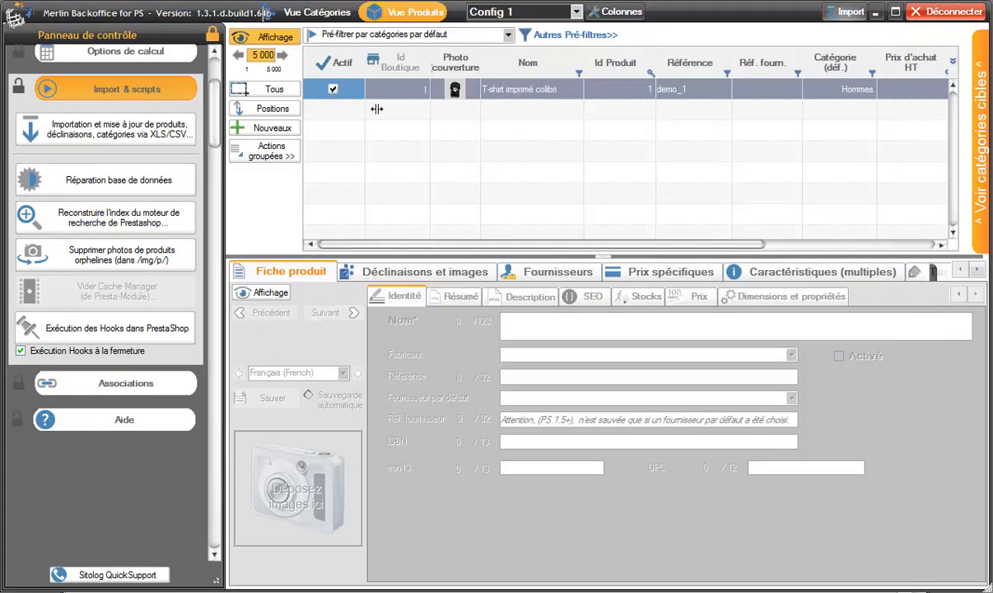
scroll(200, 118, "up", 3)
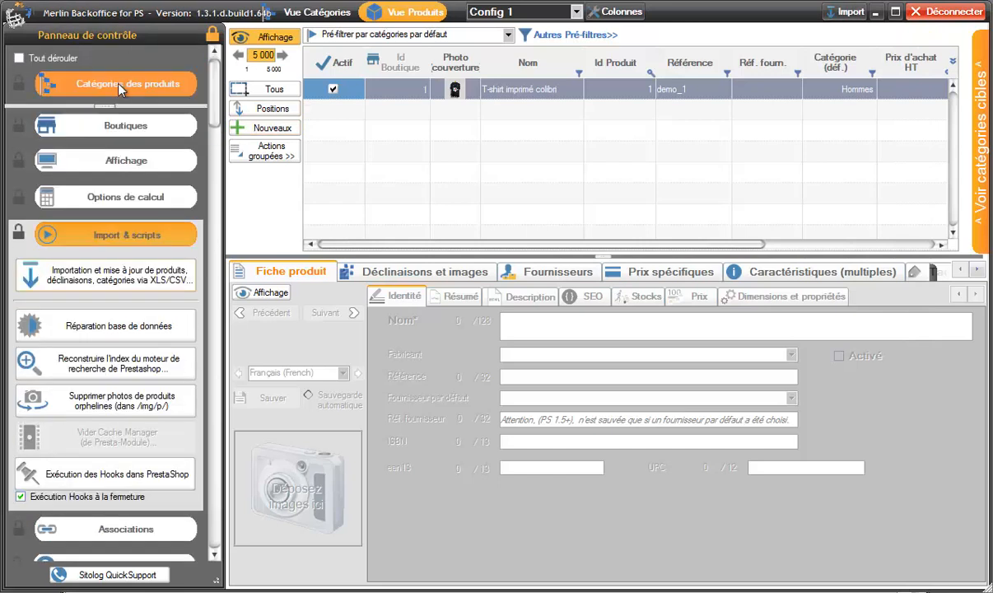
left_click(120, 85)
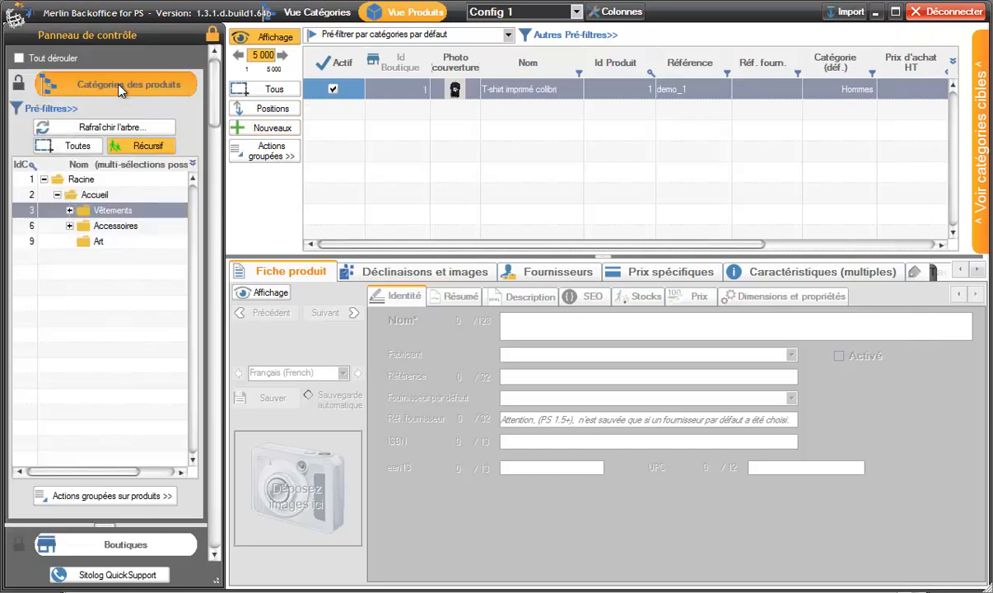
left_click(112, 132)
left_click(143, 135)
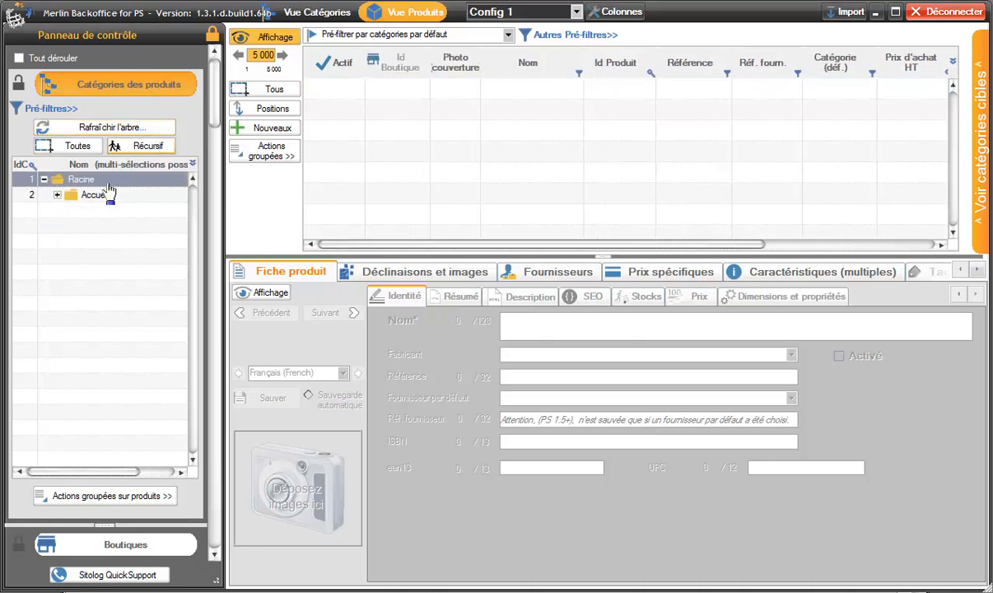
Expand the Accueil category and display the products in its iPods subcategory.
left_click(56, 198)
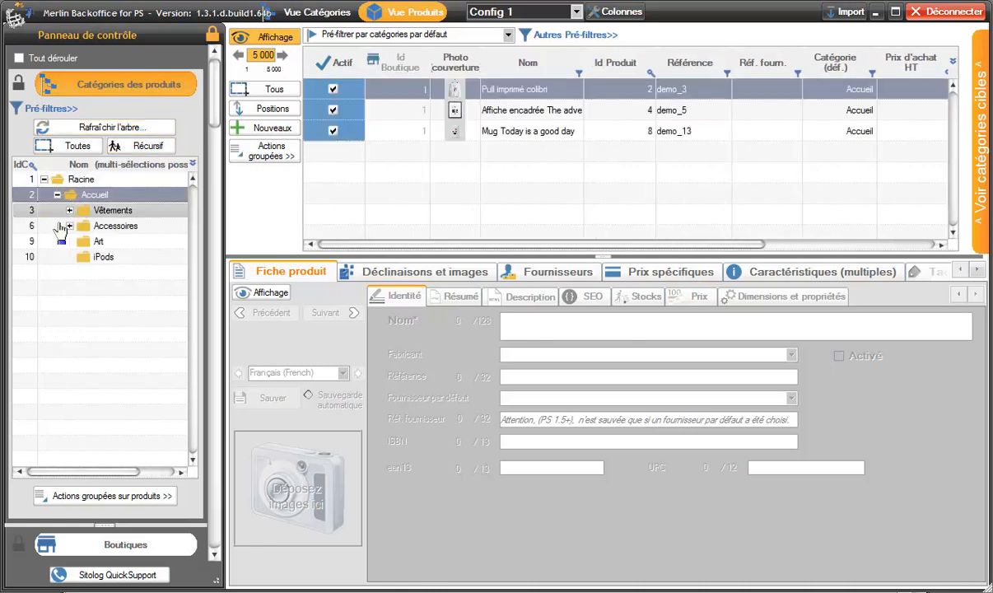
left_click(108, 260)
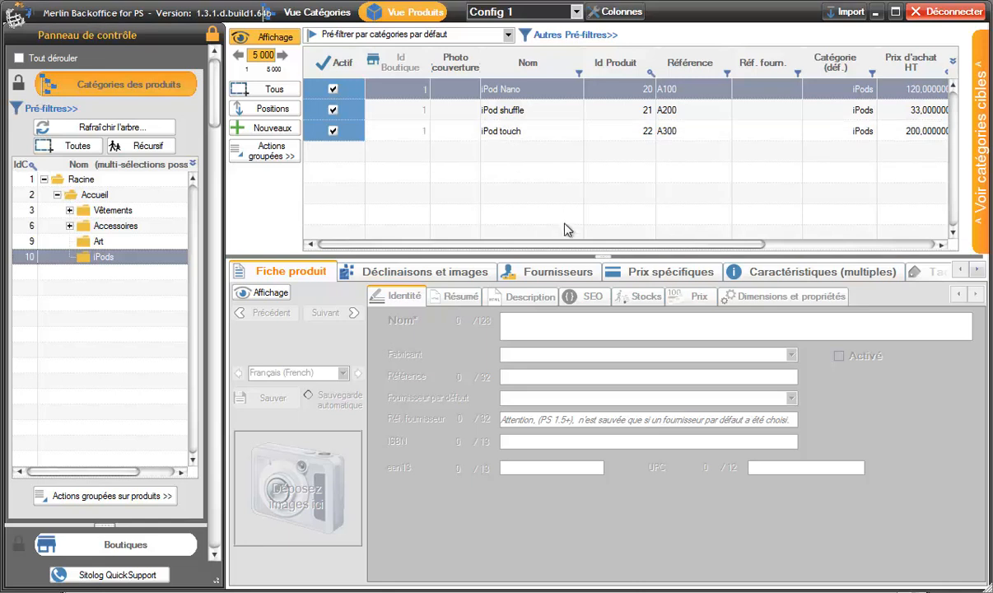
left_click_drag(571, 245, 420, 244)
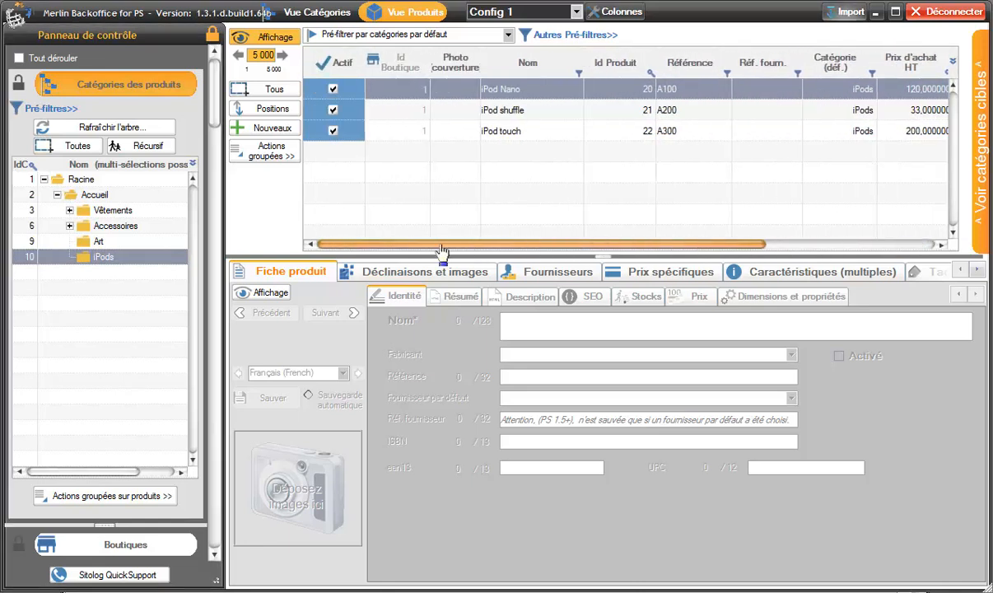
Return to the import tool and select all product rows in the Etape 3 table.
left_click(845, 15)
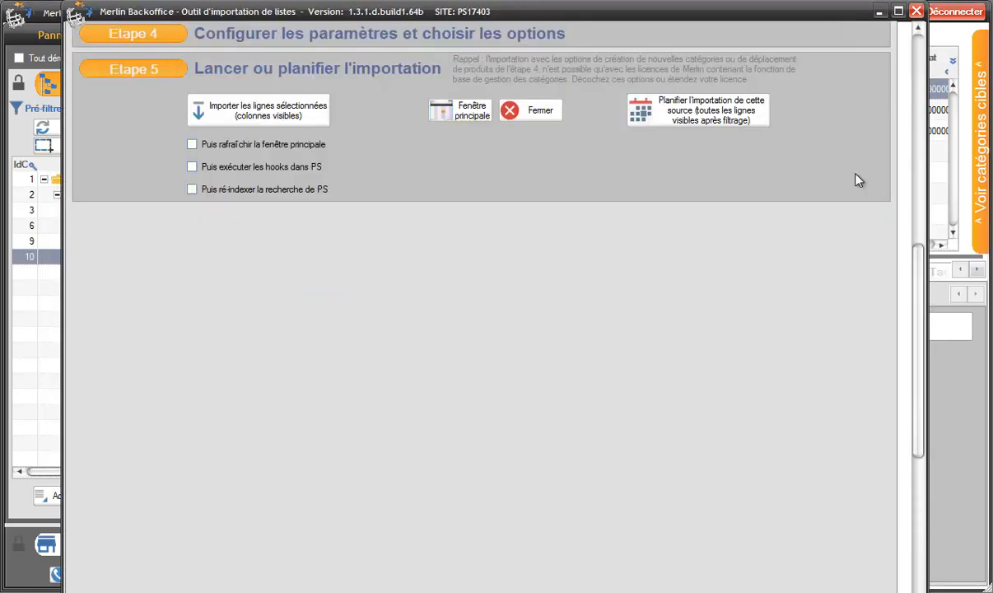
left_click_drag(915, 276, 916, 162)
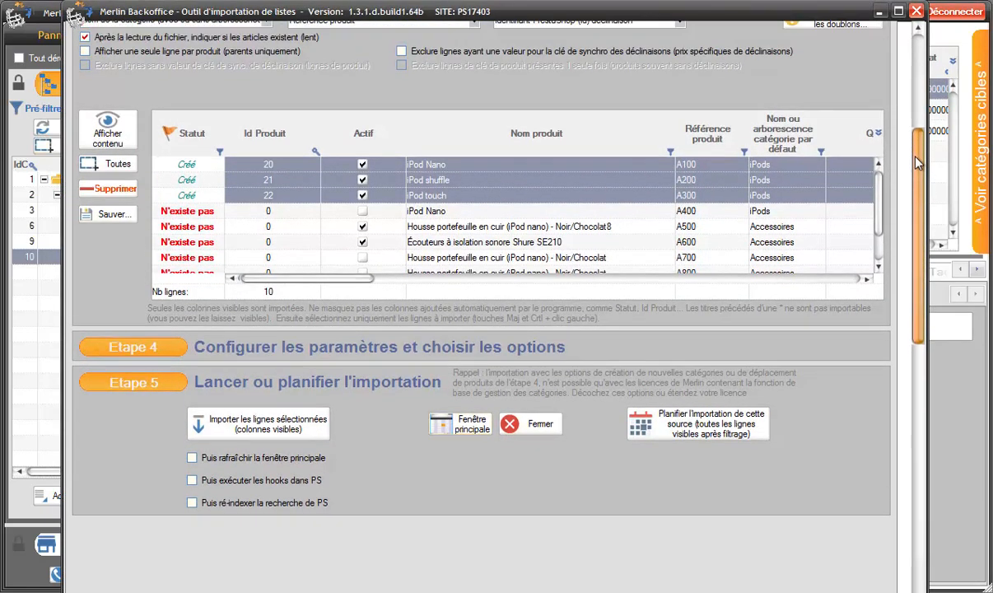
left_click(437, 206)
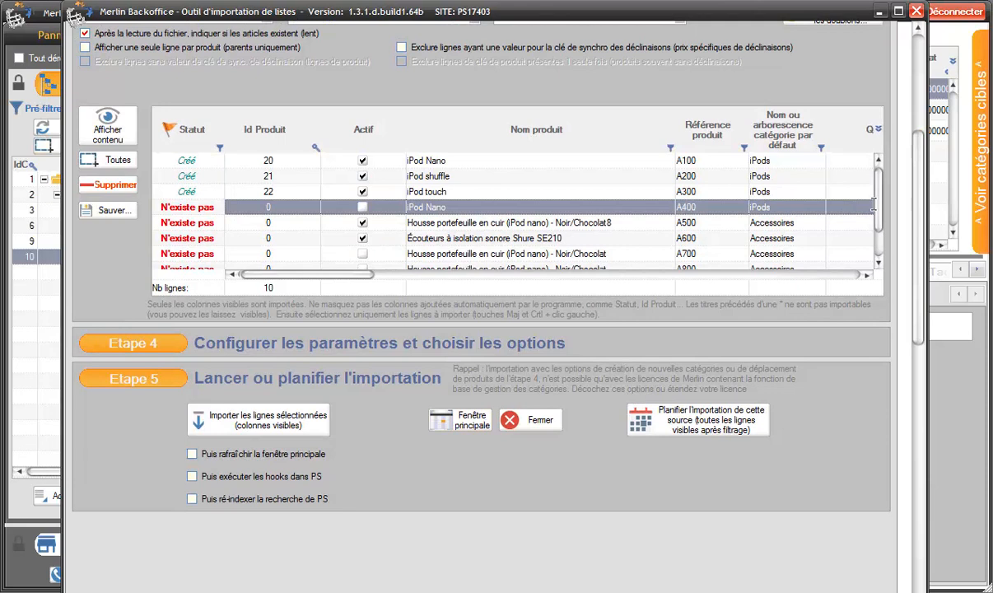
left_click(859, 208)
left_click_drag(879, 218, 880, 244)
left_click(107, 160)
Import all the selected rows into PrestaShop and acknowledge the import messages.
scroll(346, 259, "down", 3)
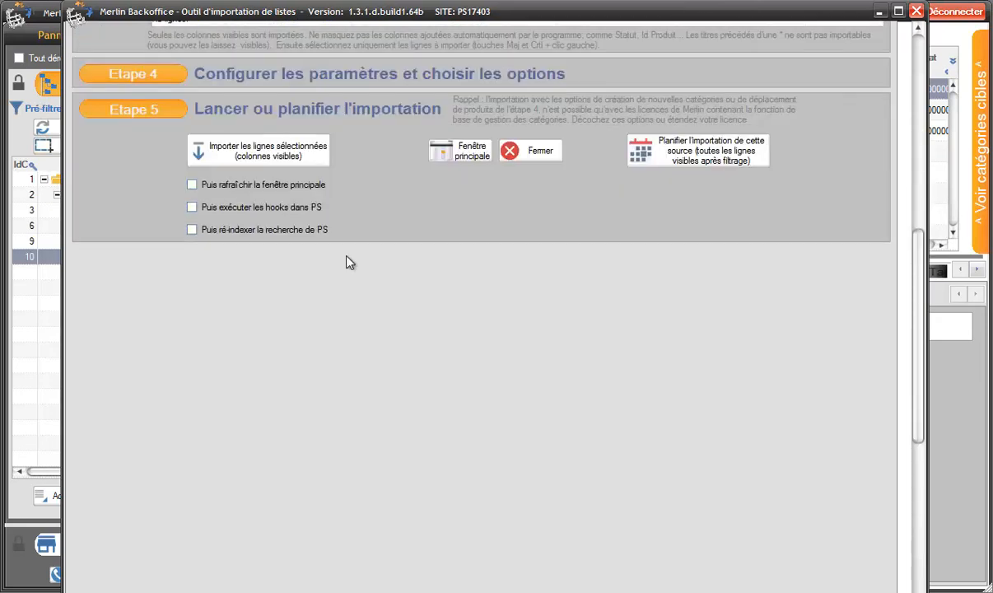
left_click(277, 161)
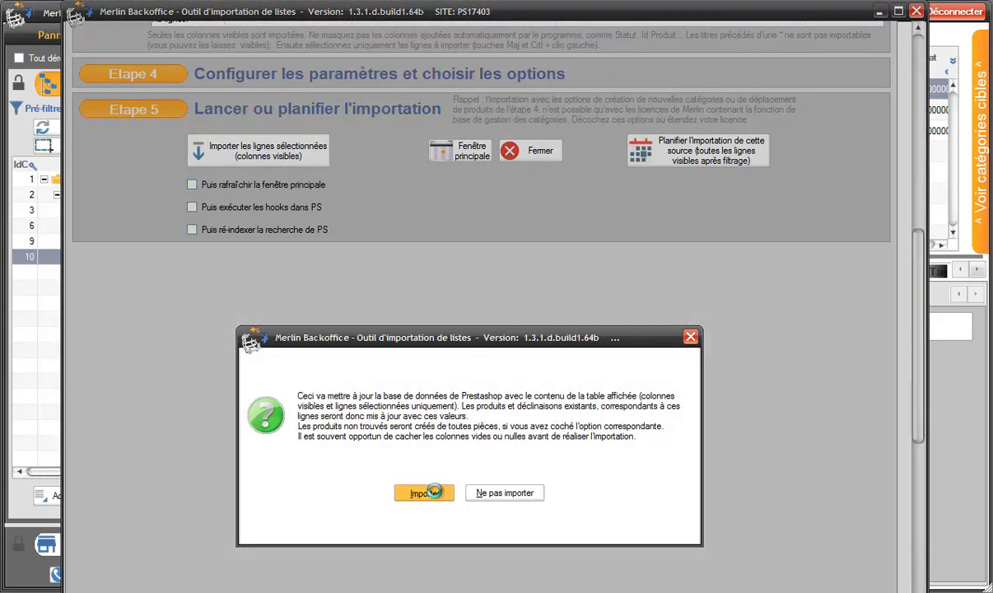
left_click(434, 492)
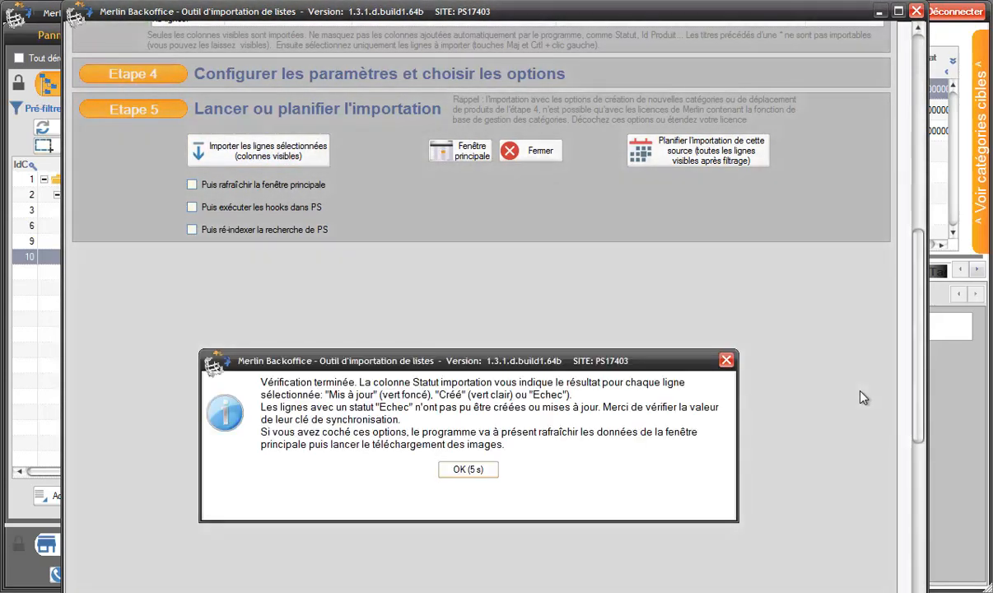
left_click(453, 470)
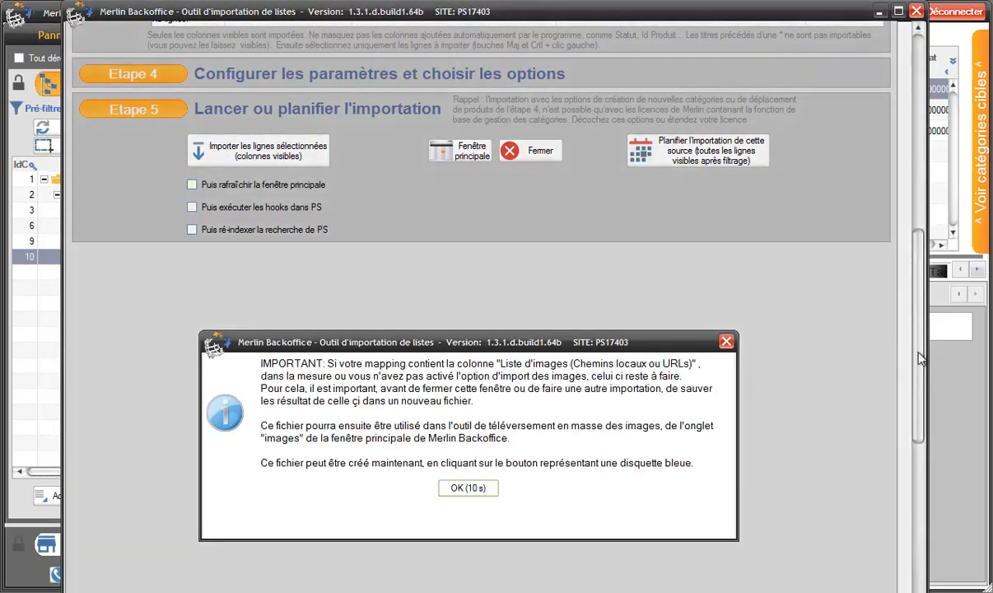
left_click(466, 484)
Check the row statuses in the Etape 3 table, and open Etape 1 in the Complète interface.
left_click_drag(920, 364, 865, 297)
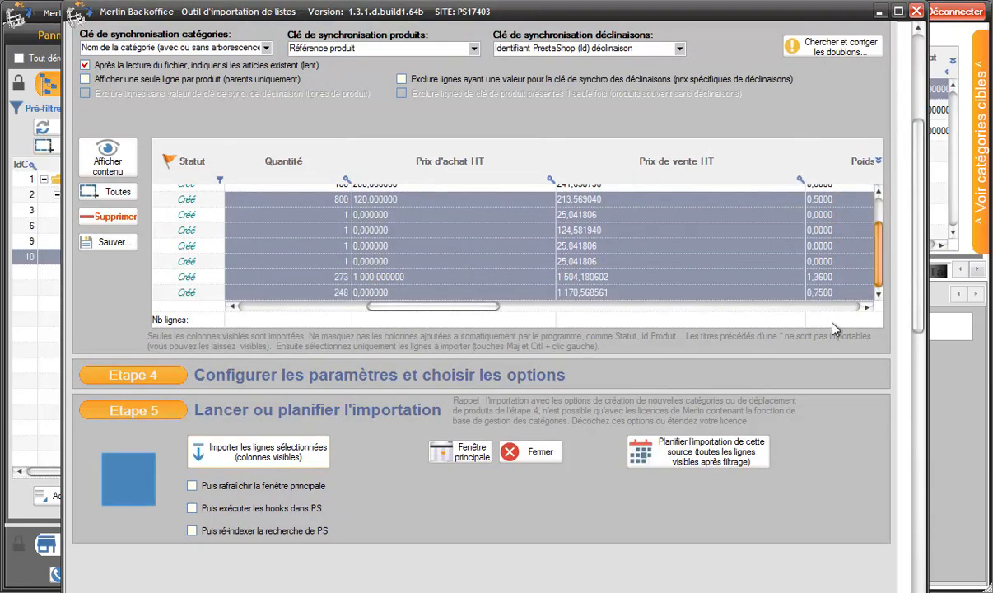
left_click_drag(920, 261, 929, 138)
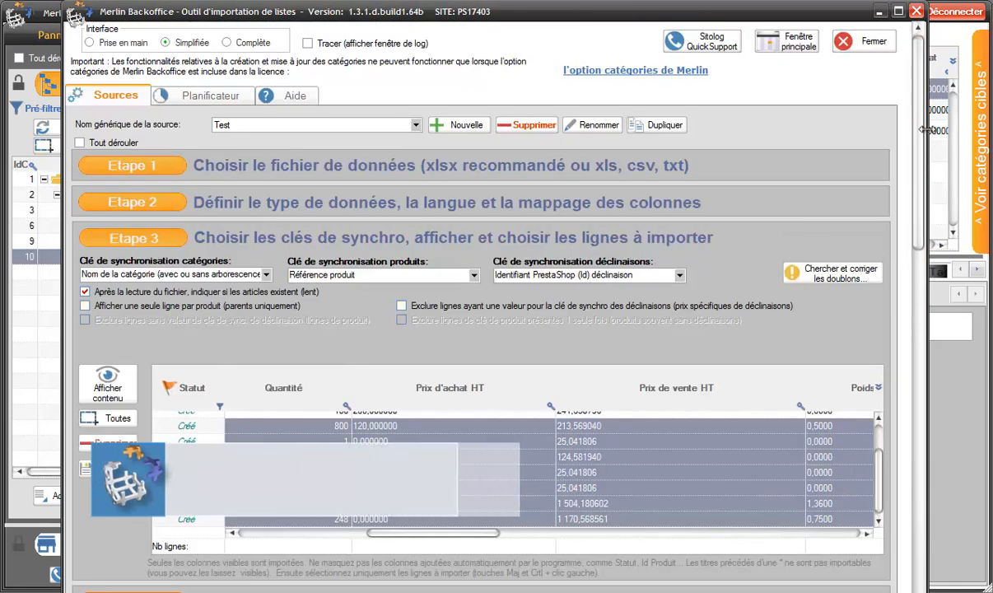
left_click(228, 44)
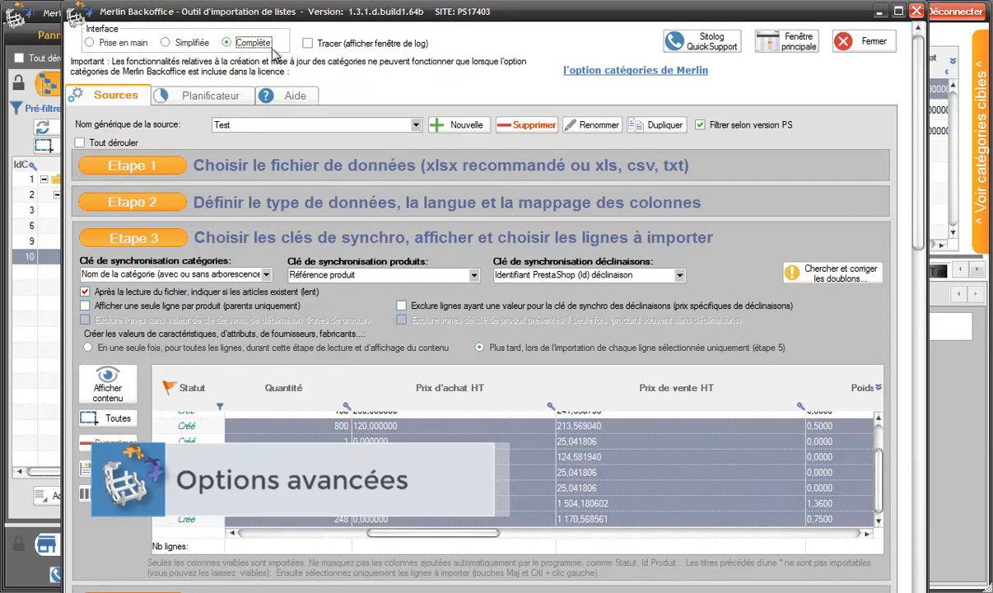
left_click(150, 167)
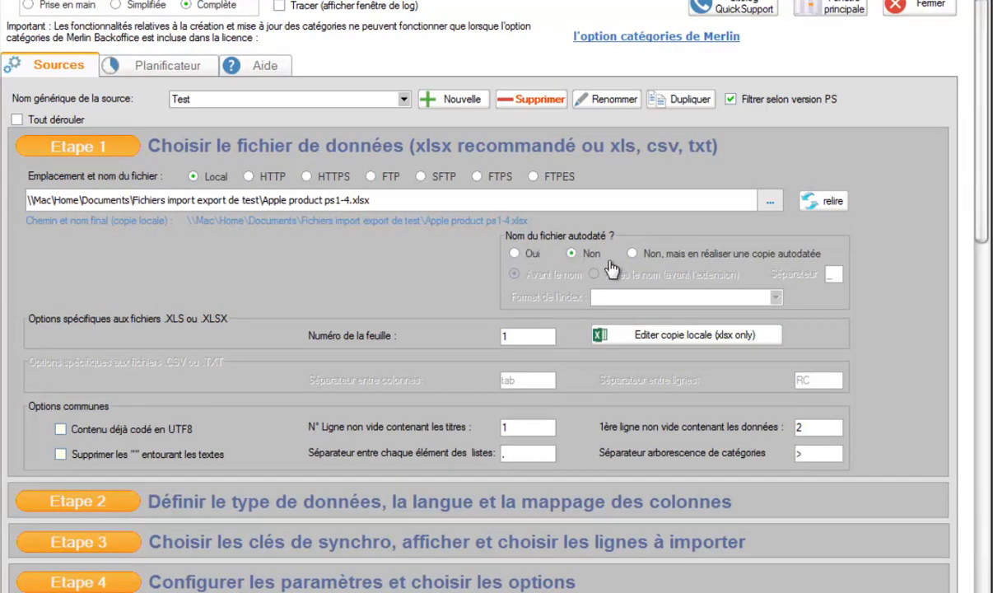
Change the source file name in the Etape 1 path to Apple product ps1-2019-08-12.xlsx.
double_click(347, 200)
type("201")
type("908")
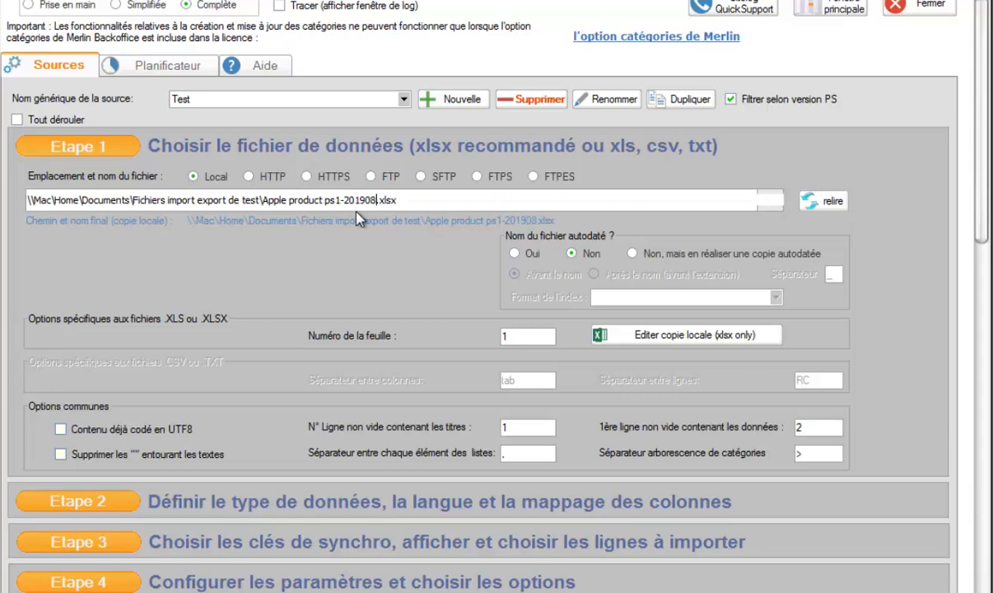
type("12")
type("-08")
type("-")
Look through the index date formats offered for auto-dated source file names, then set auto-dating back to Non.
left_click(515, 254)
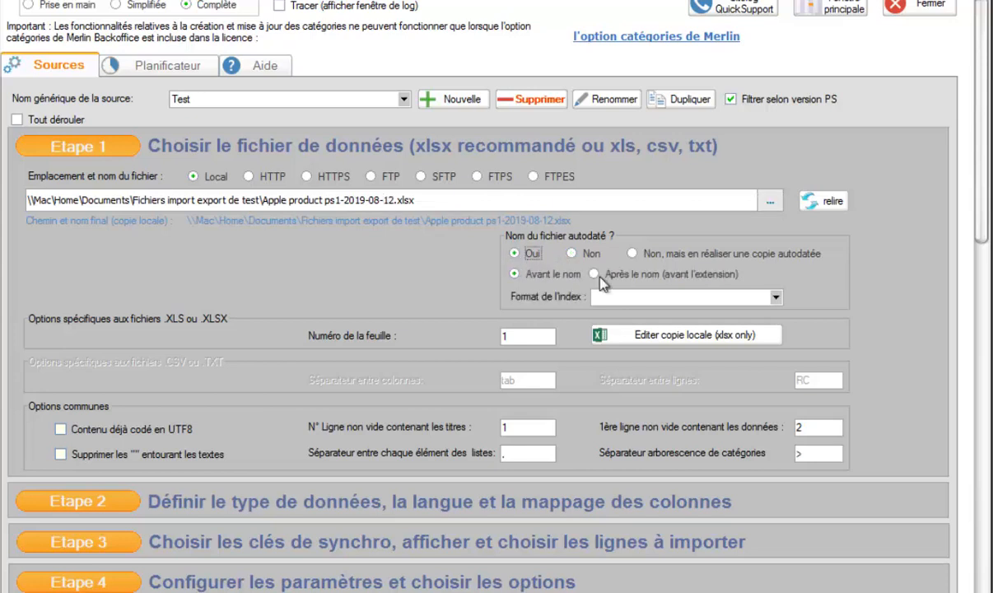
left_click(776, 296)
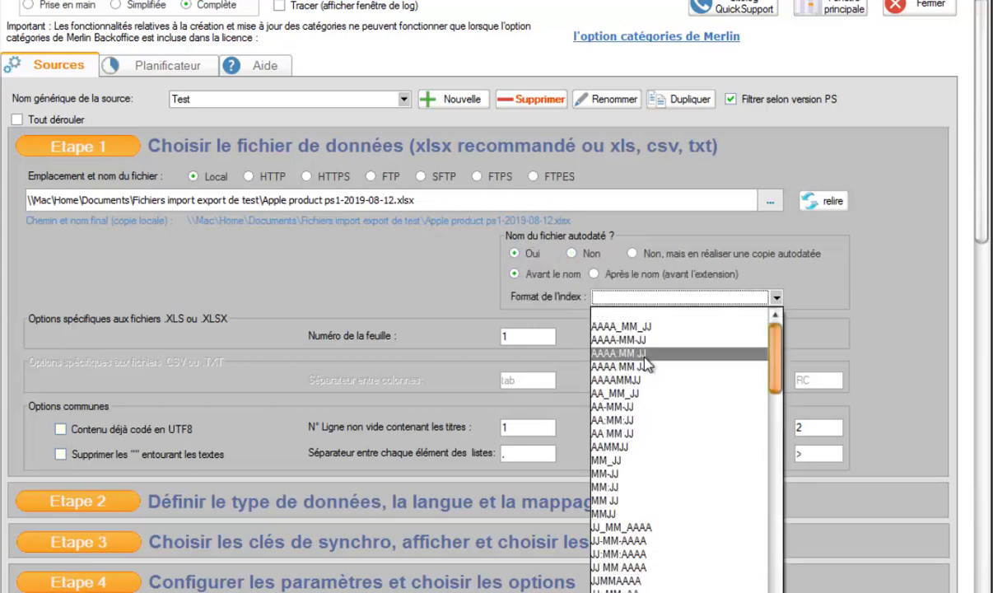
left_click(573, 256)
left_click(573, 255)
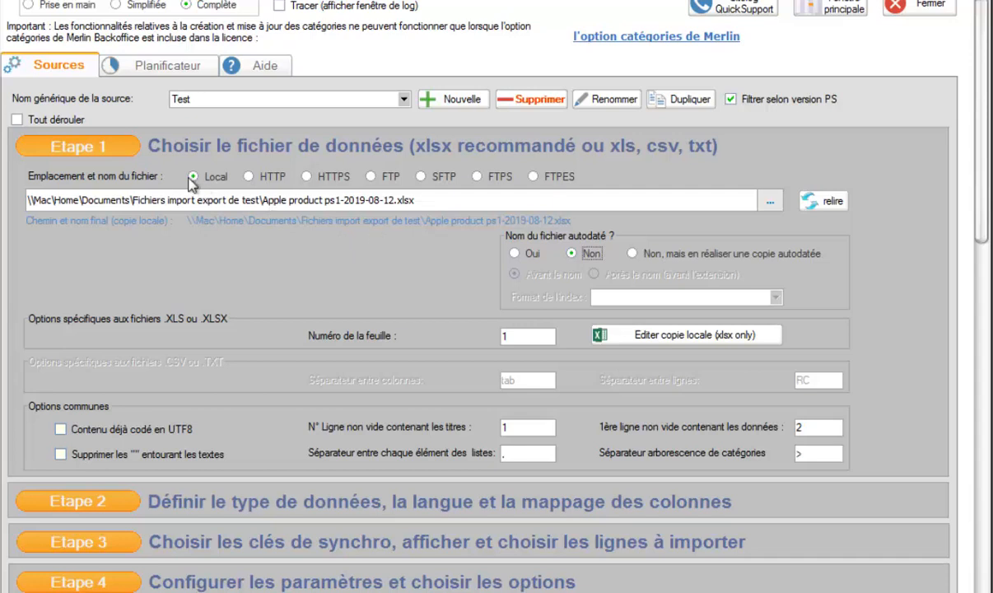
Set the source file location to FTP and try the UTF8 content and quote-removal options.
left_click(370, 178)
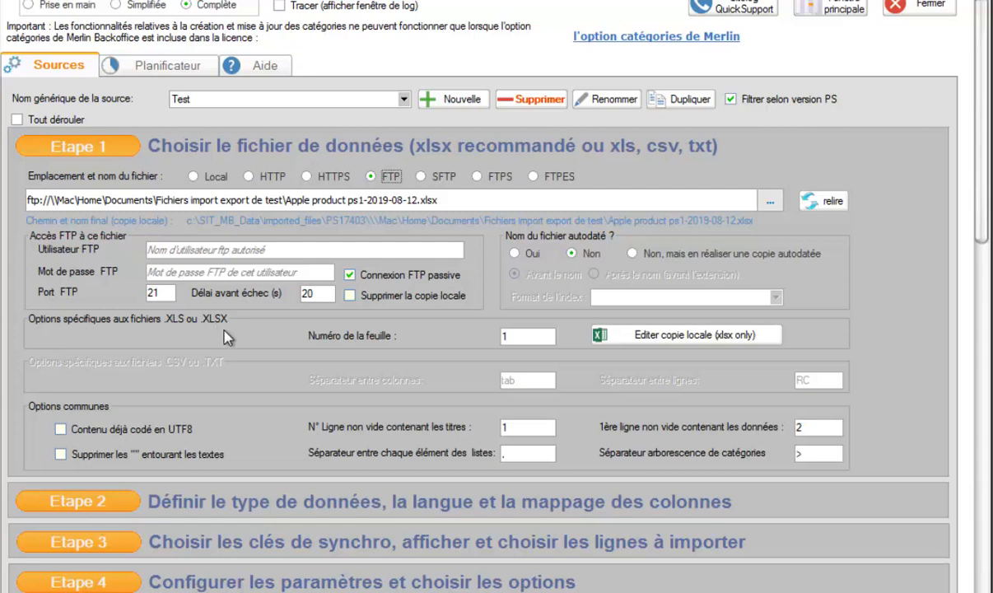
double_click(521, 336)
left_click(60, 429)
left_click(60, 430)
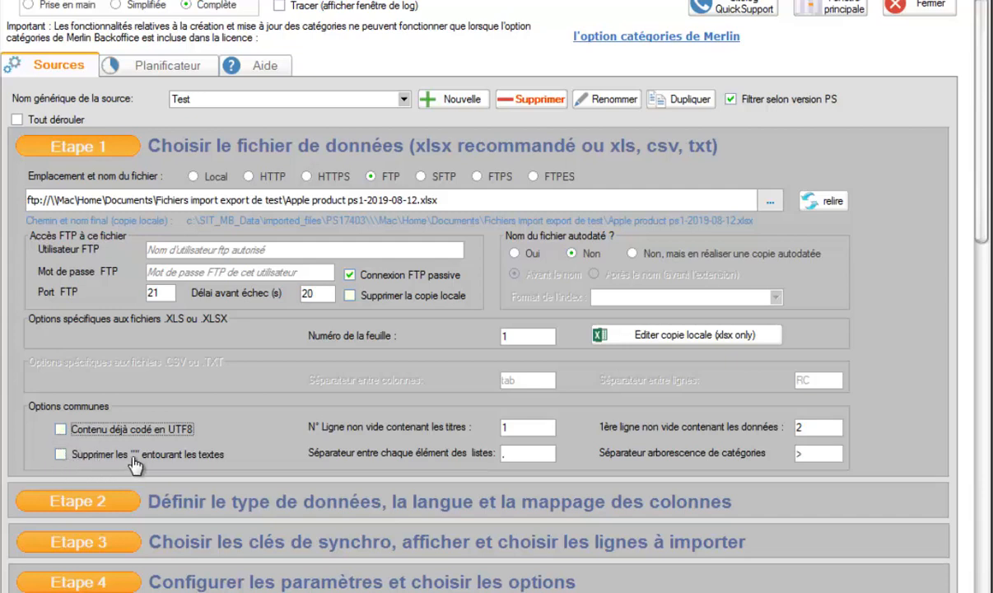
left_click(59, 455)
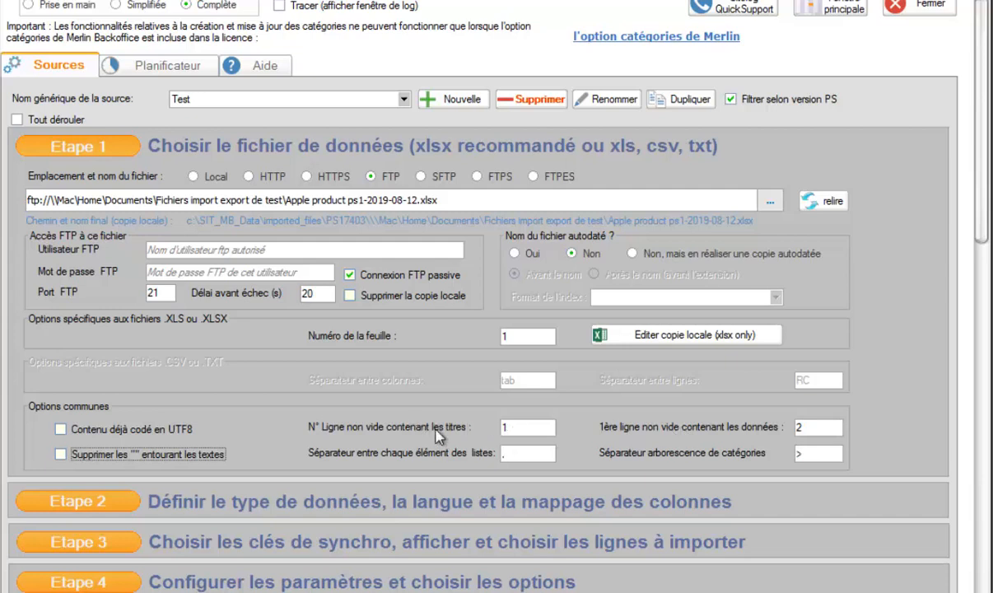
Set the title row number to 2 and the first data row to 5, and check the category and list separators.
double_click(520, 427)
type("2")
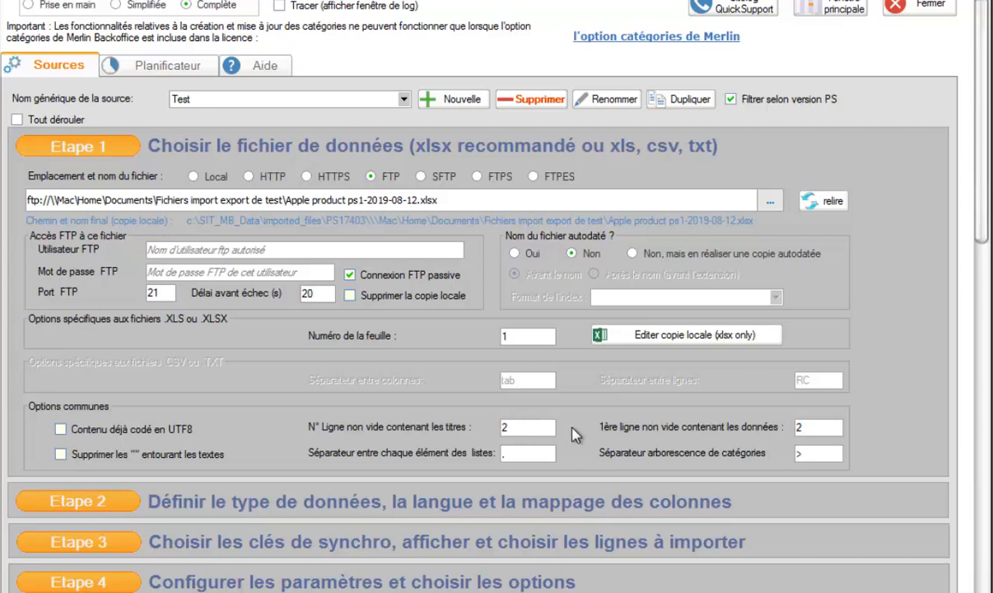
double_click(808, 427)
type("5")
double_click(817, 434)
double_click(809, 454)
double_click(519, 452)
left_click(523, 453)
Change the source file extension to csv and add LF to the line separator.
left_click_drag(421, 200, 453, 201)
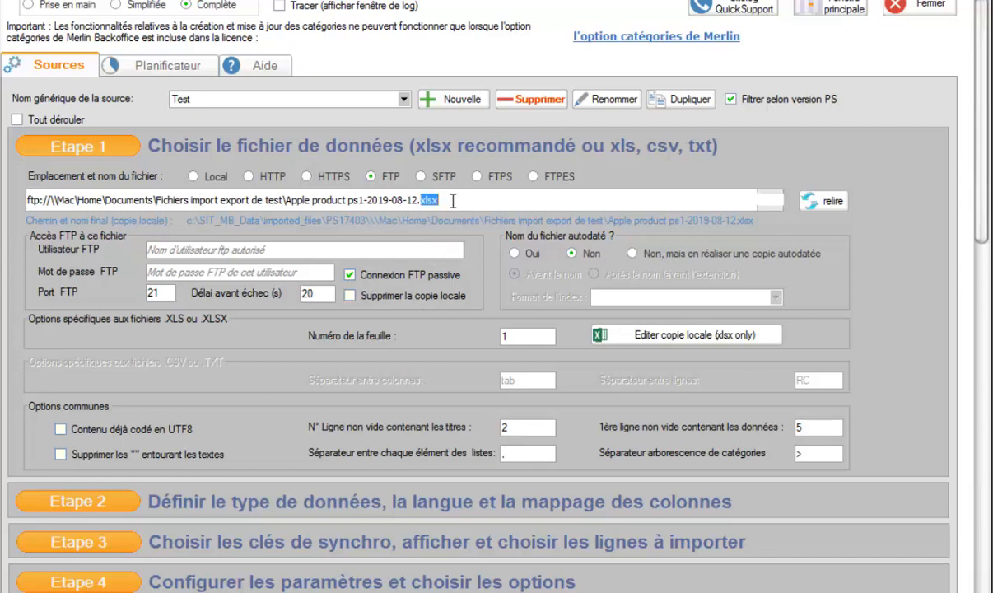
type("csv")
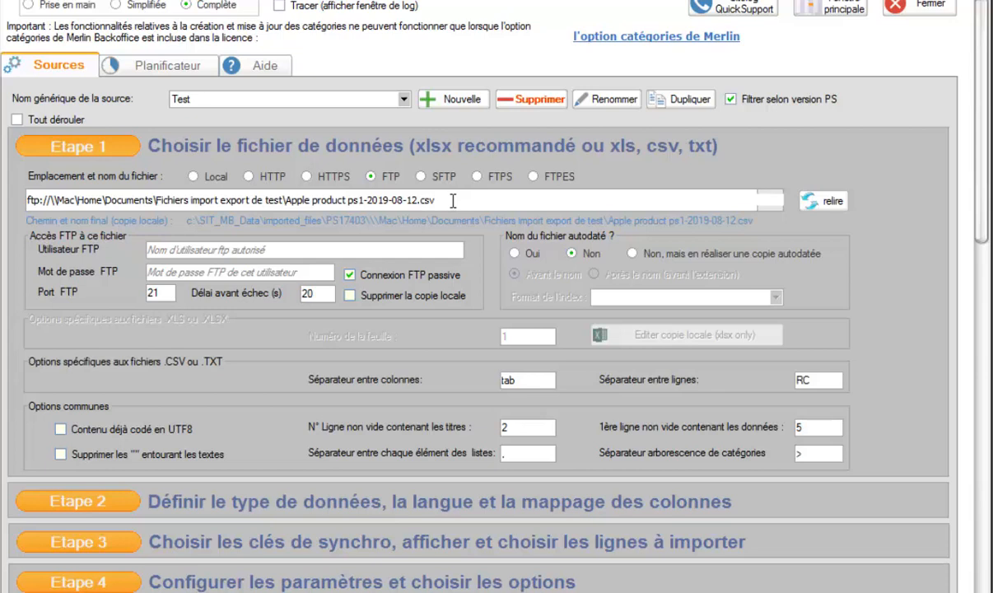
double_click(517, 380)
left_click(812, 379)
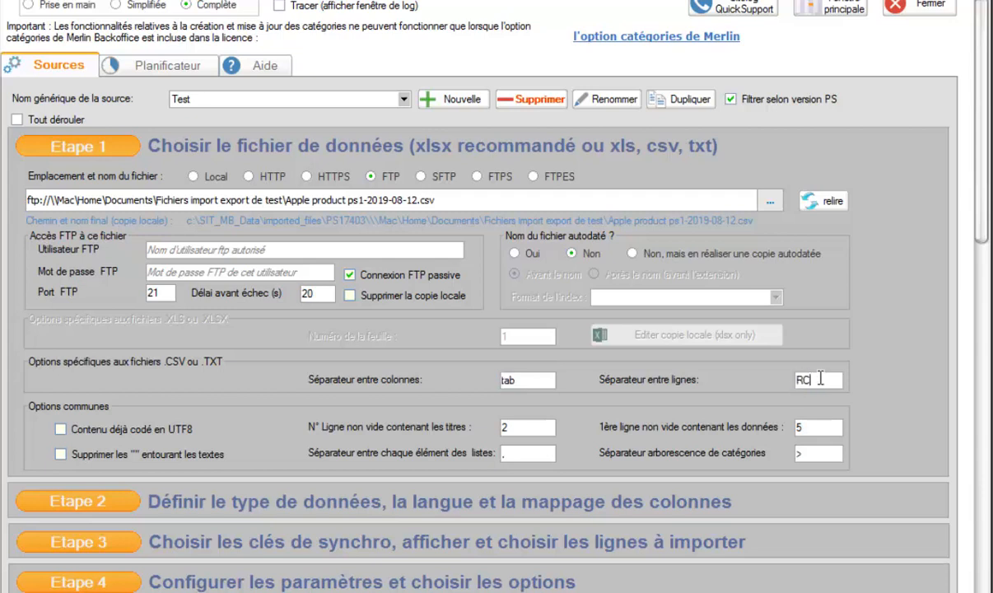
type("LF")
Remove LF from the line separator and change the source file extension back to xlsx.
left_click_drag(809, 379, 821, 378)
key("BackSpace")
left_click_drag(422, 201, 435, 201)
type("xlsx")
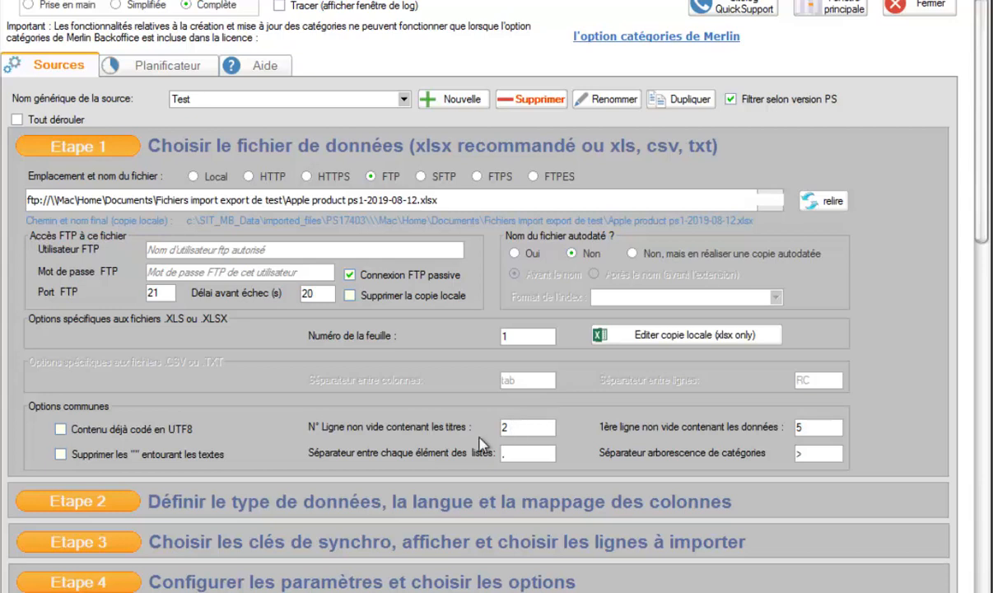
Examine the full column mapping in Etape 2 and the synchronisation key options in Etape 3.
left_click(97, 501)
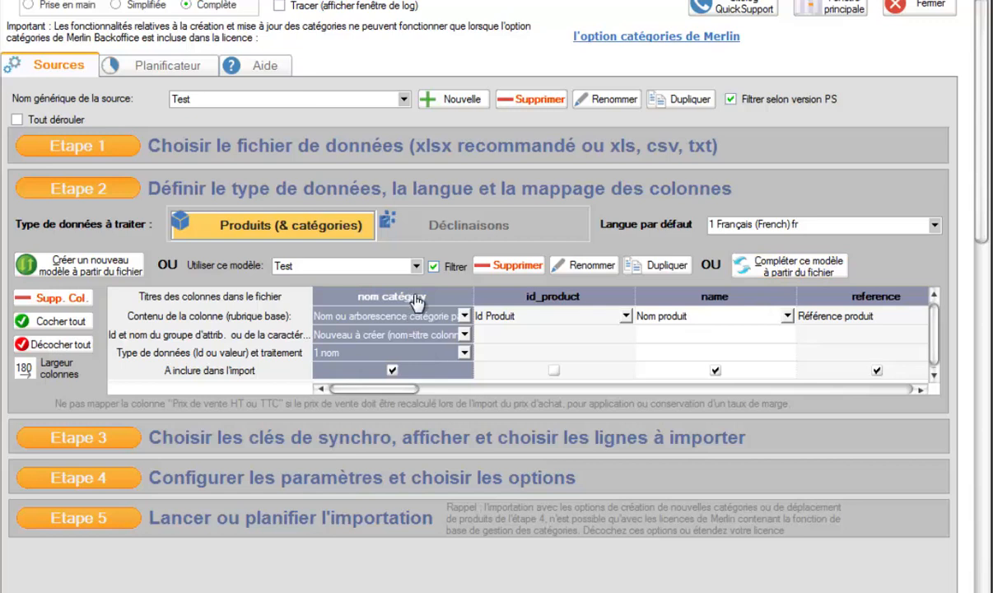
left_click_drag(386, 387, 900, 391)
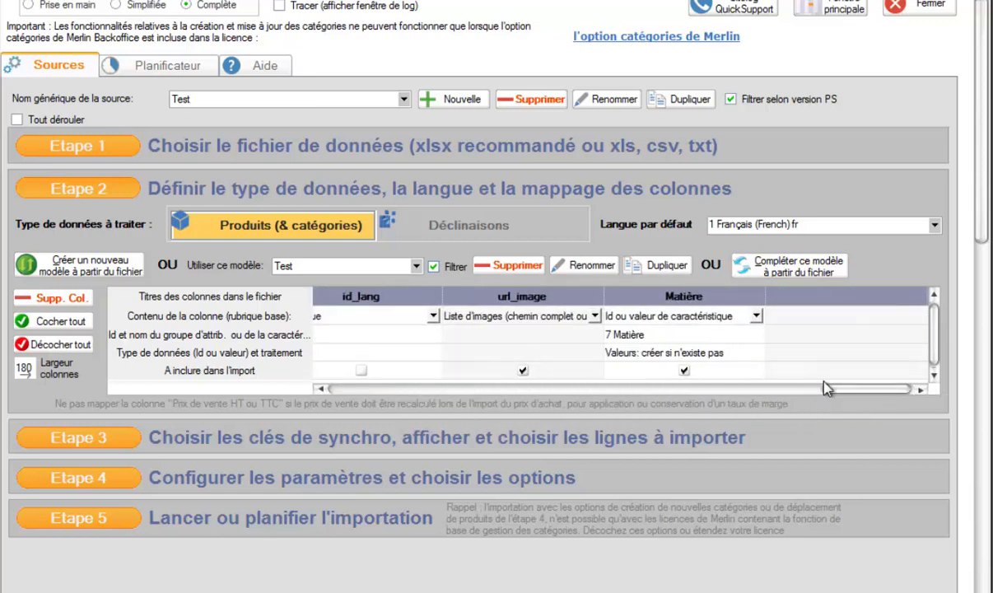
left_click_drag(848, 396, 337, 394)
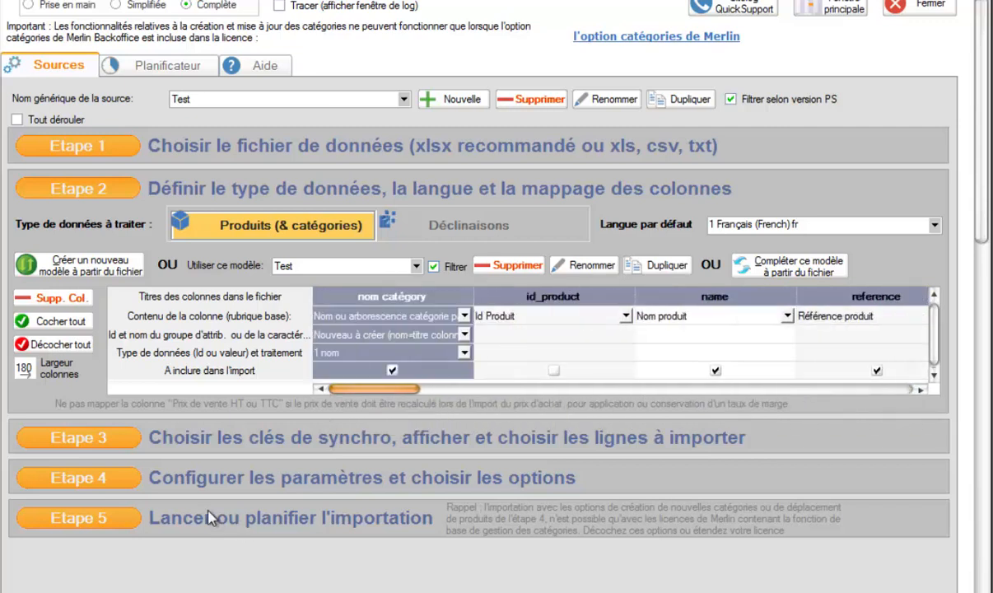
left_click(100, 438)
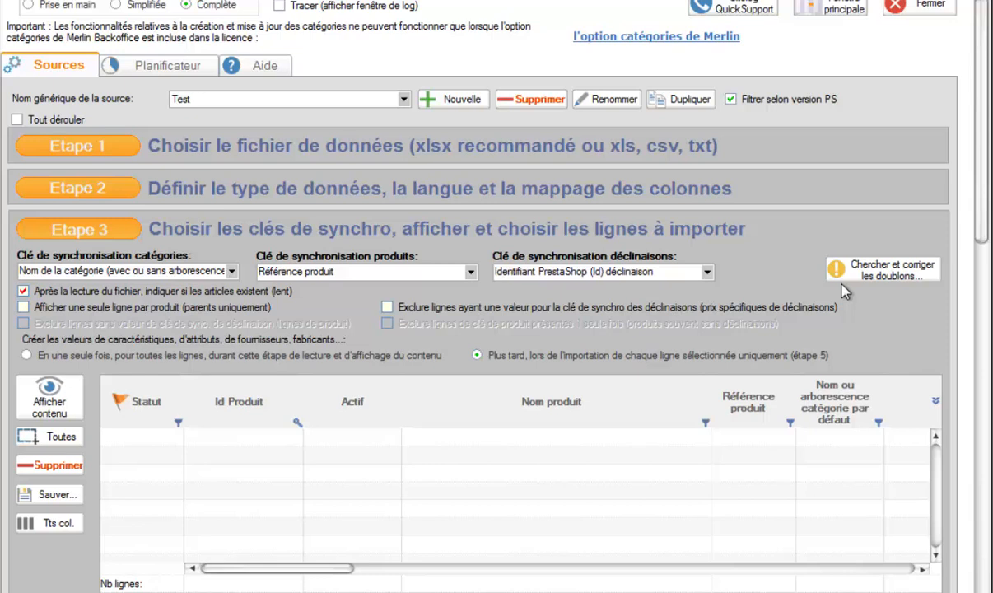
left_click(69, 218)
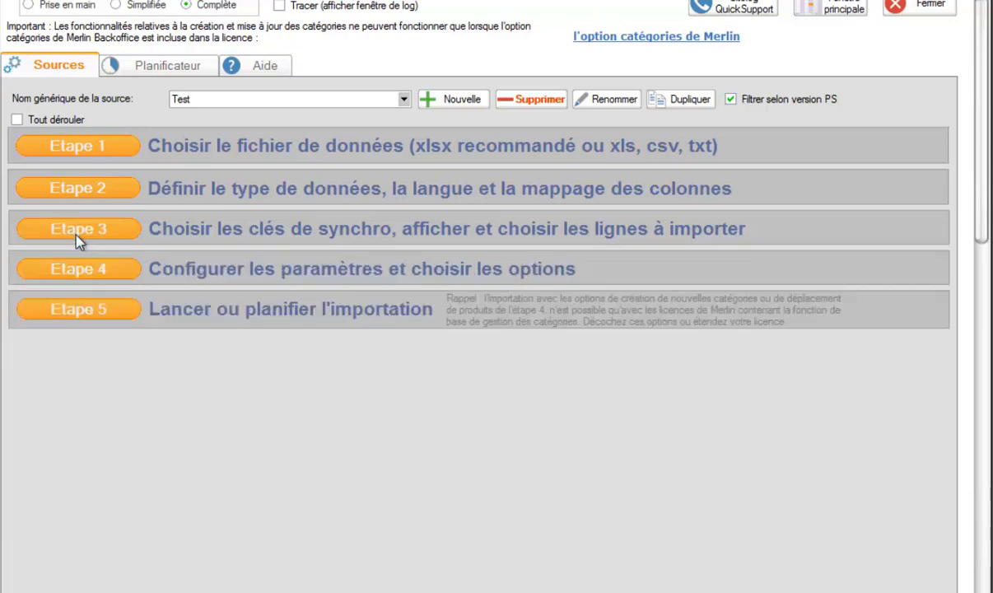
Set the default margin rate in Etape 4 to 20%.
left_click(97, 273)
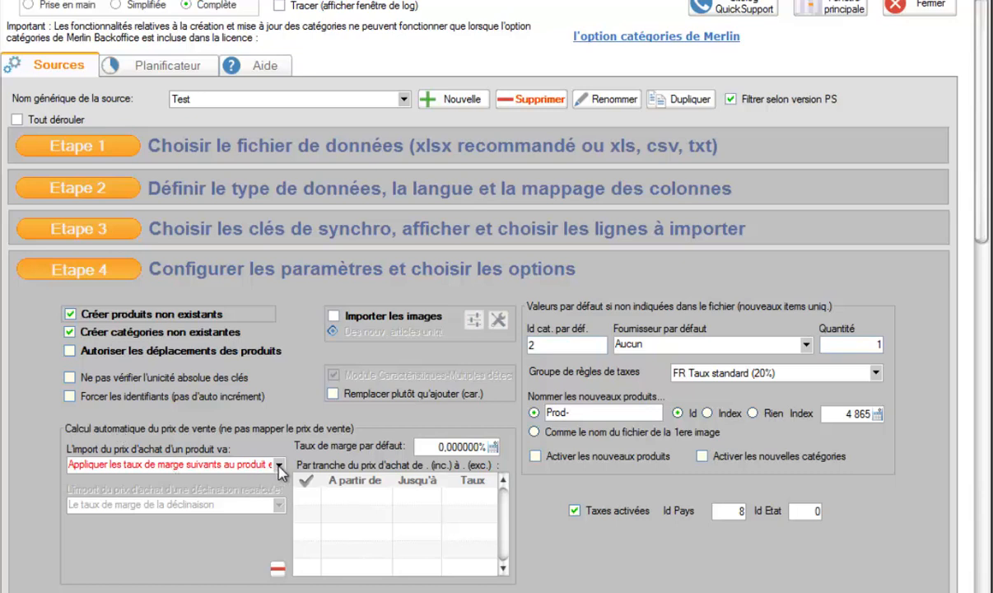
left_click(437, 447)
type("20")
Try deactivating products absent from the file after import, together with the option reactivating the supplier's other products.
left_click_drag(986, 235, 985, 289)
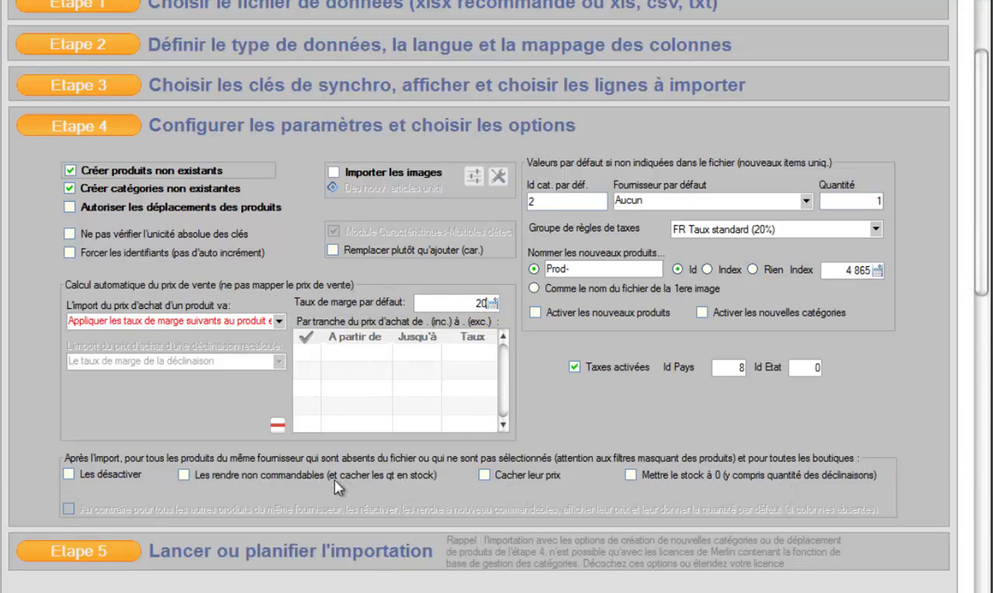
left_click(68, 475)
left_click(69, 509)
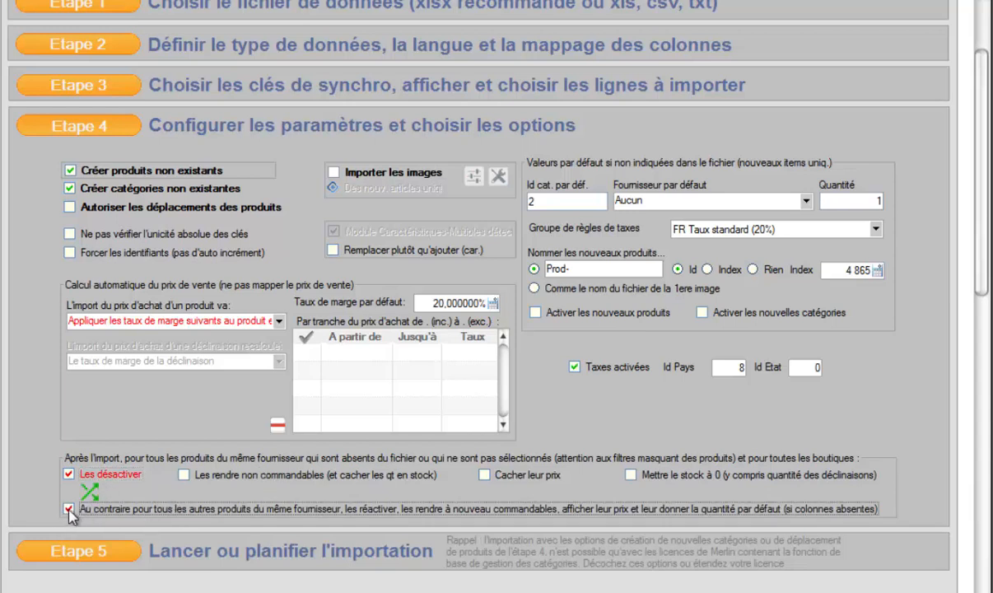
left_click(70, 477)
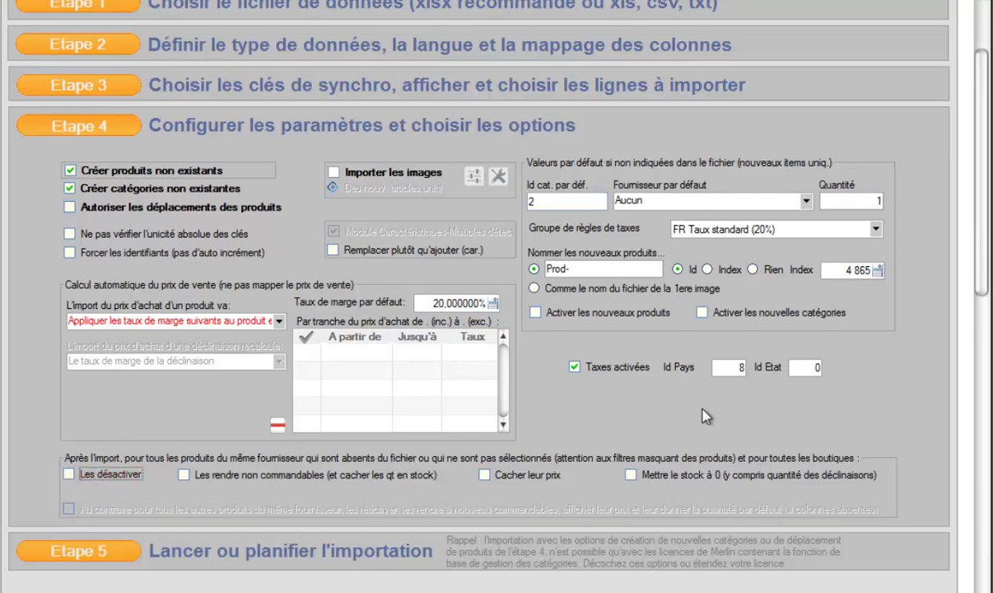
Open Etape 5 and schedule the import of the Test source in the Planificateur.
scroll(982, 276, "down", 2)
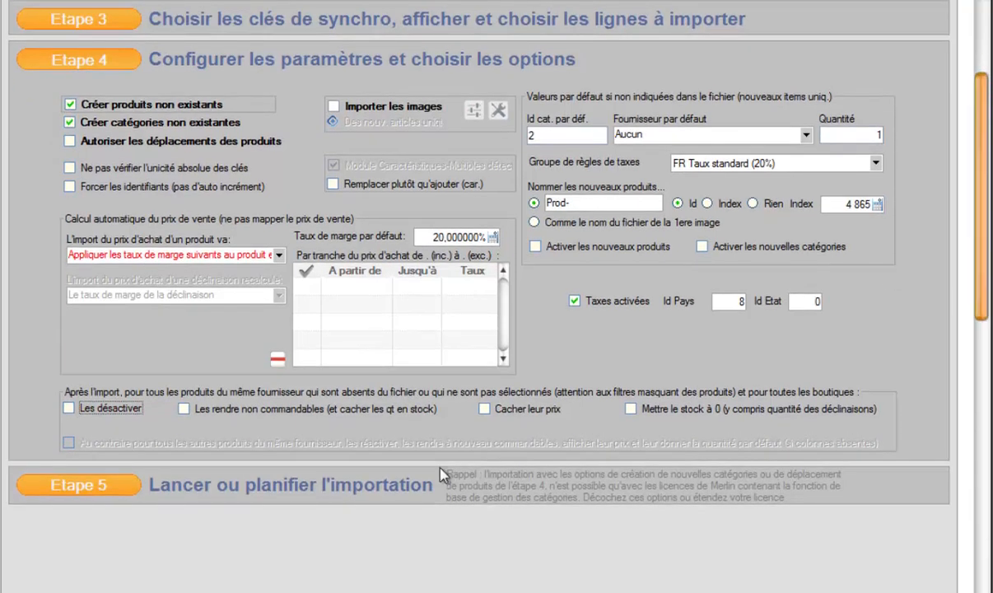
left_click(105, 483)
left_click_drag(983, 270, 980, 175)
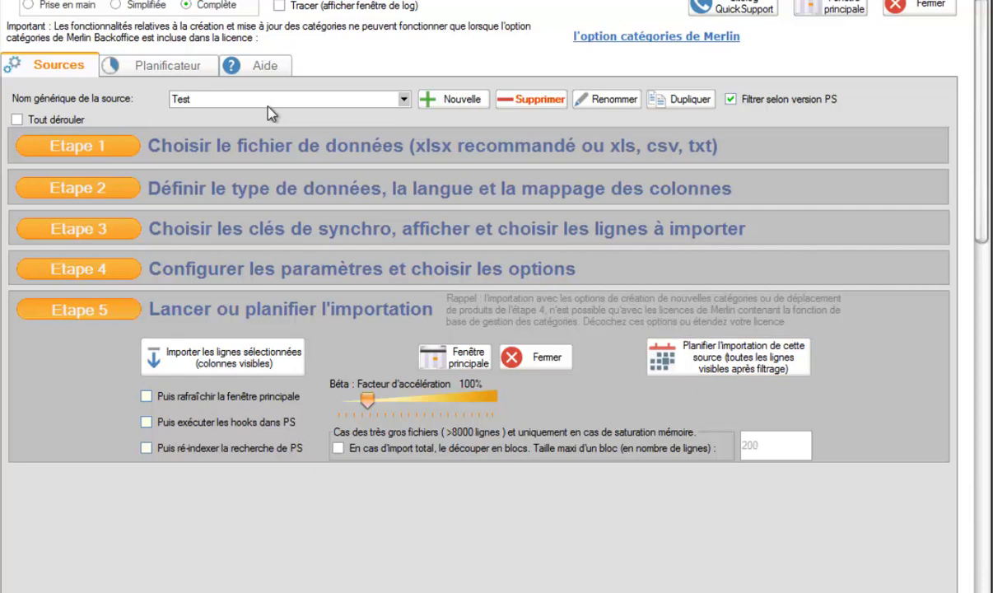
left_click(763, 370)
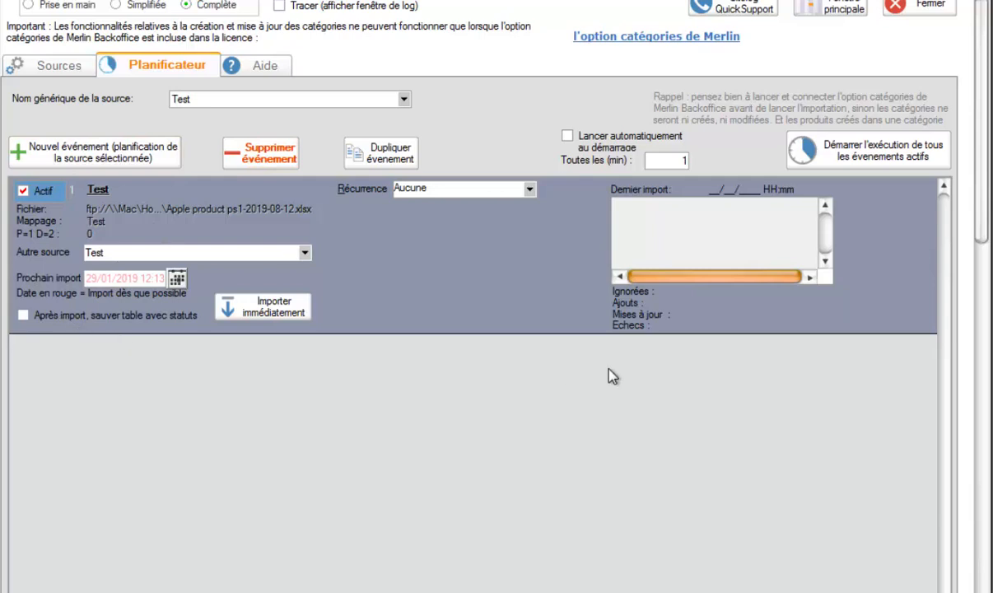
Set the scheduled Test import's recurrence to Quotidienne with a repeat value of 2.
left_click(530, 191)
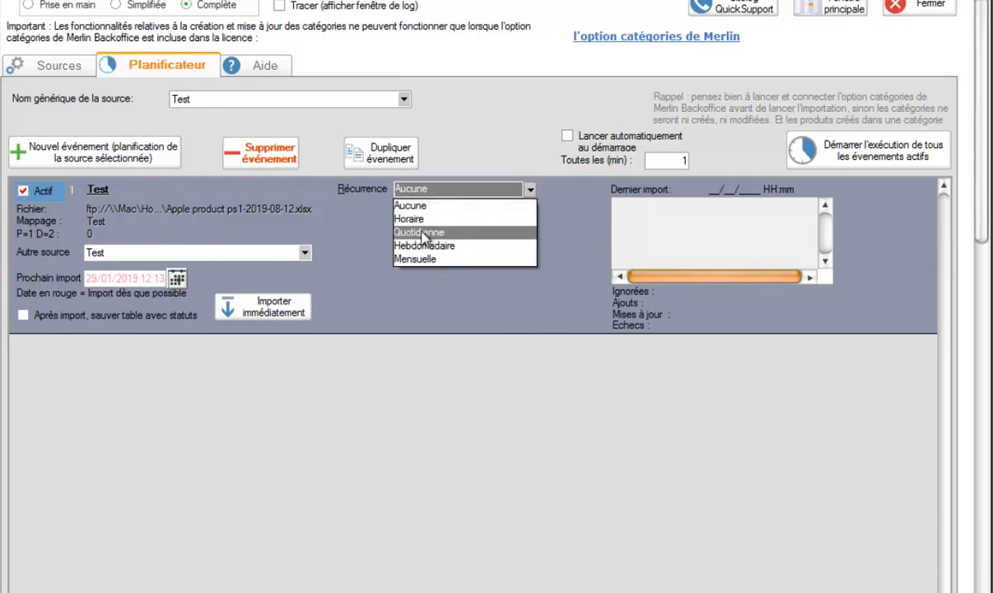
left_click(422, 234)
left_click(419, 211)
double_click(422, 210)
type("2")
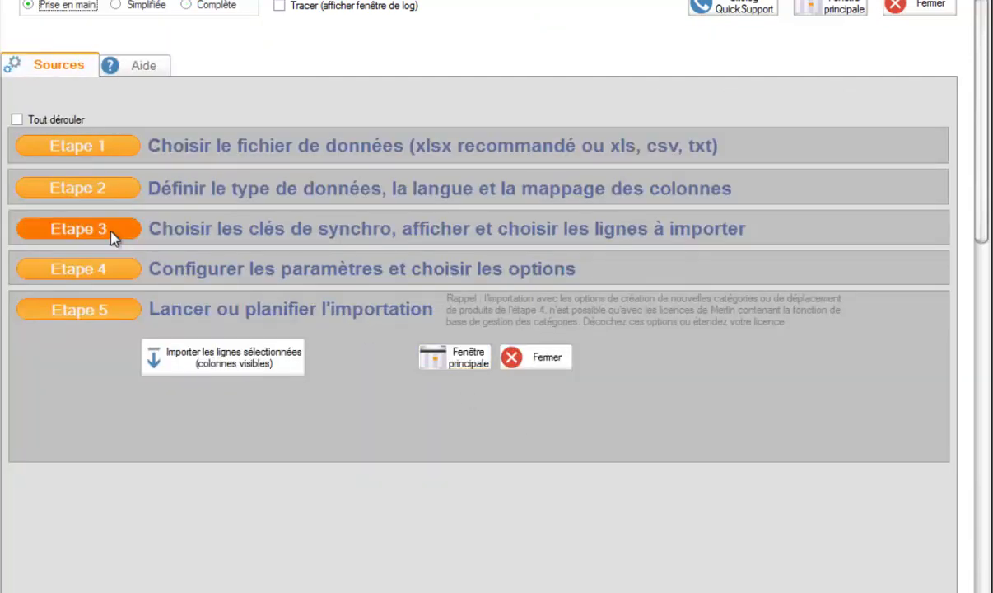
Examine the field options available for mapping the id_product column in Etape 2, including the category, stock, specific price and meta fields.
left_click(114, 234)
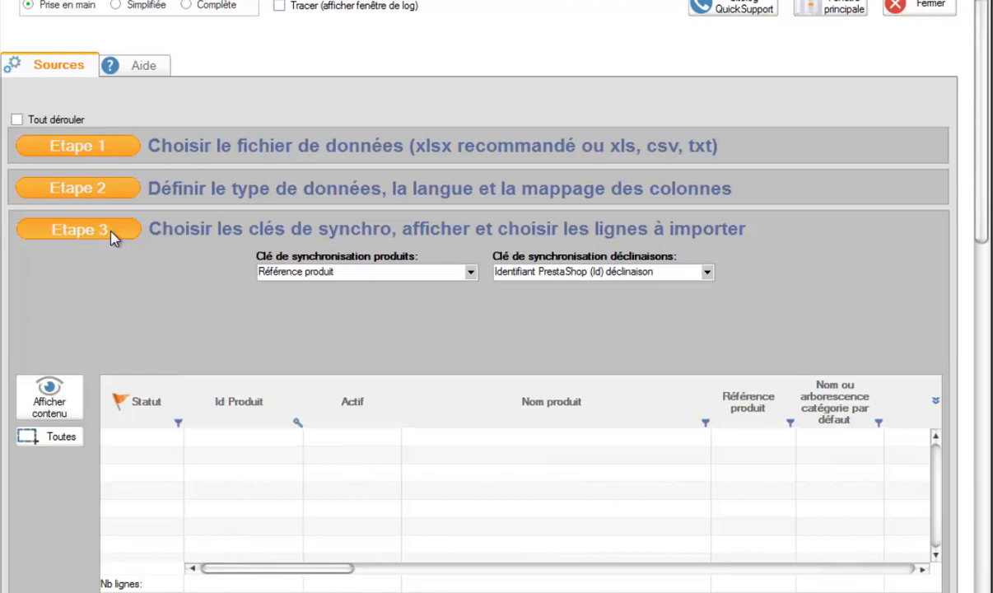
left_click(95, 188)
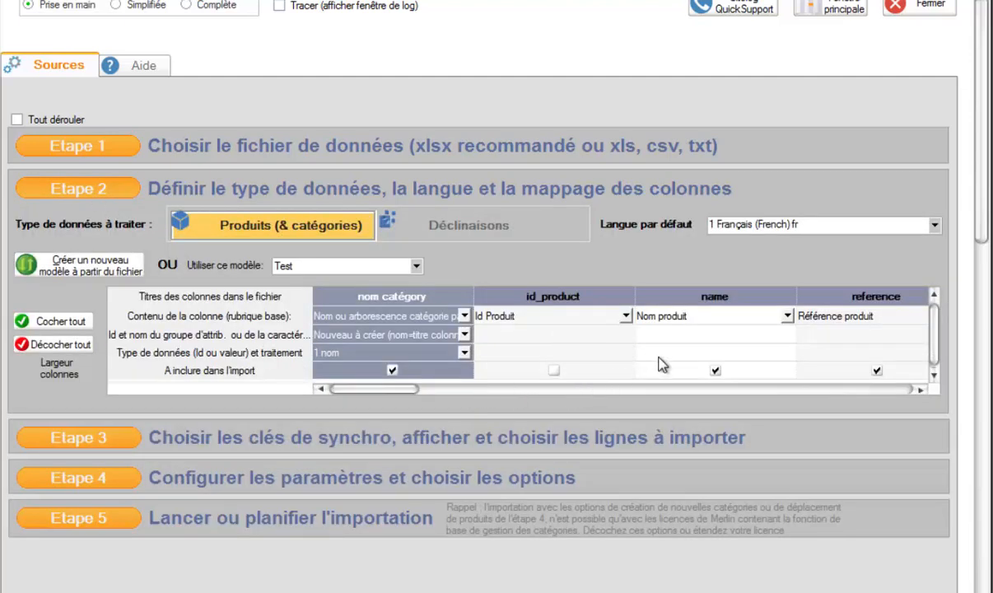
left_click(626, 317)
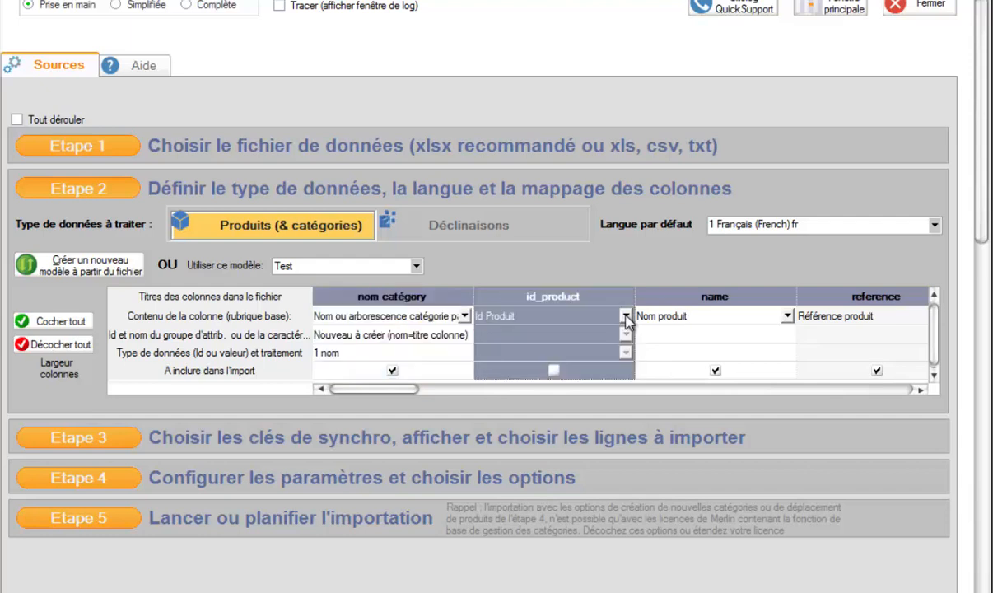
left_click(626, 317)
left_click_drag(690, 381, 676, 445)
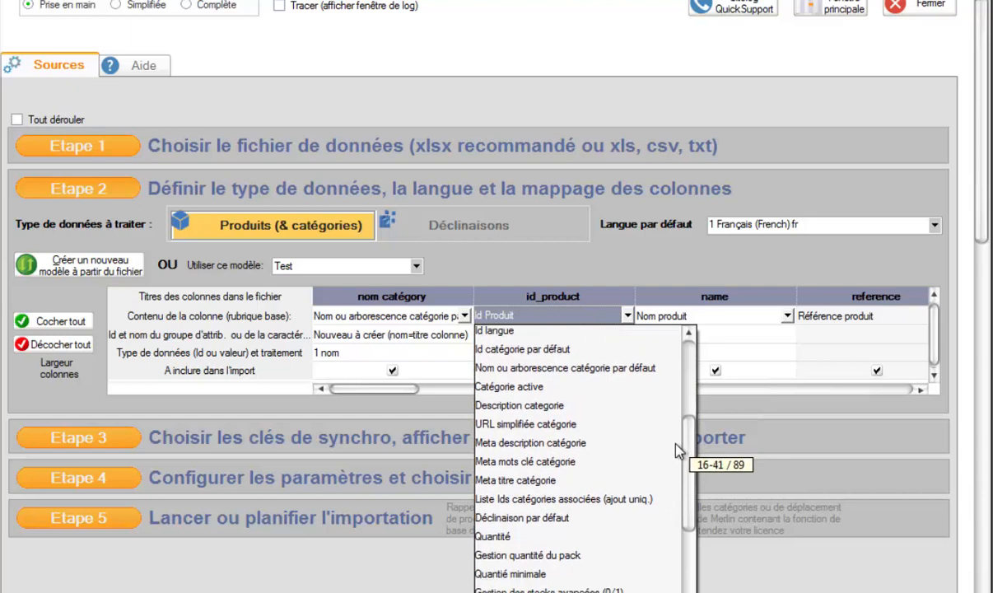
left_click_drag(676, 450, 676, 471)
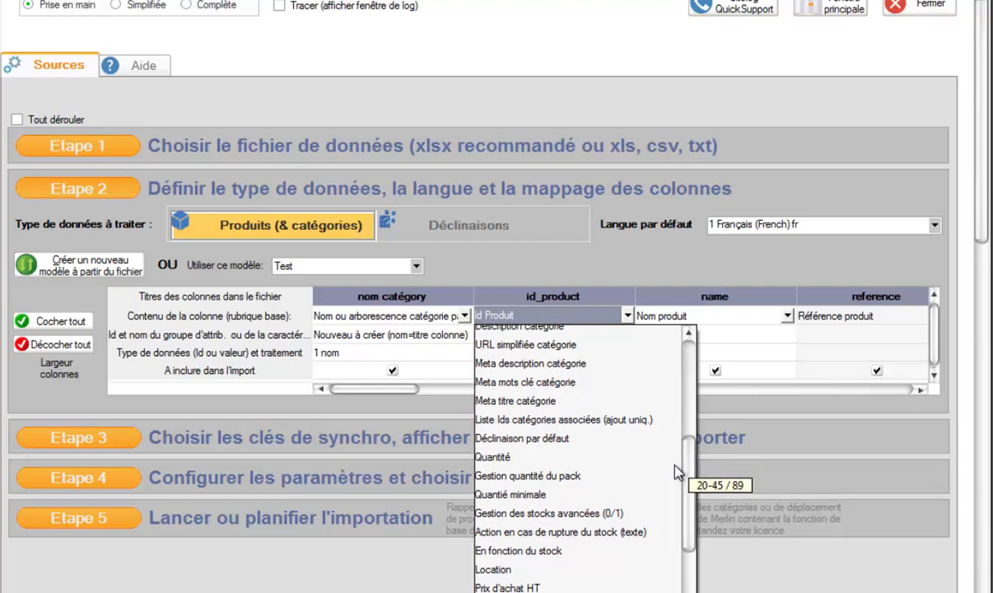
left_click_drag(676, 471, 688, 592)
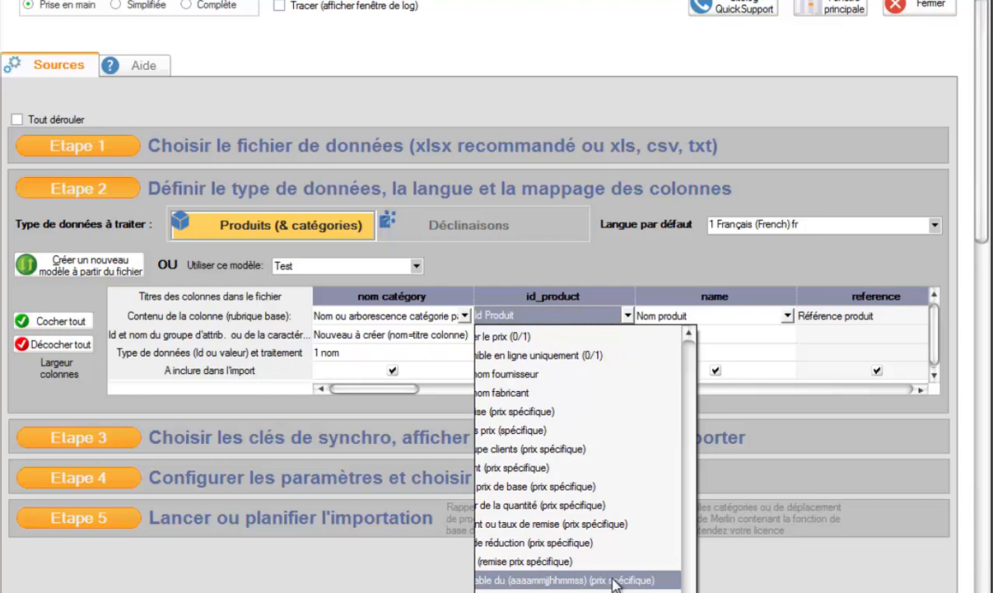
scroll(589, 544, "up", 1)
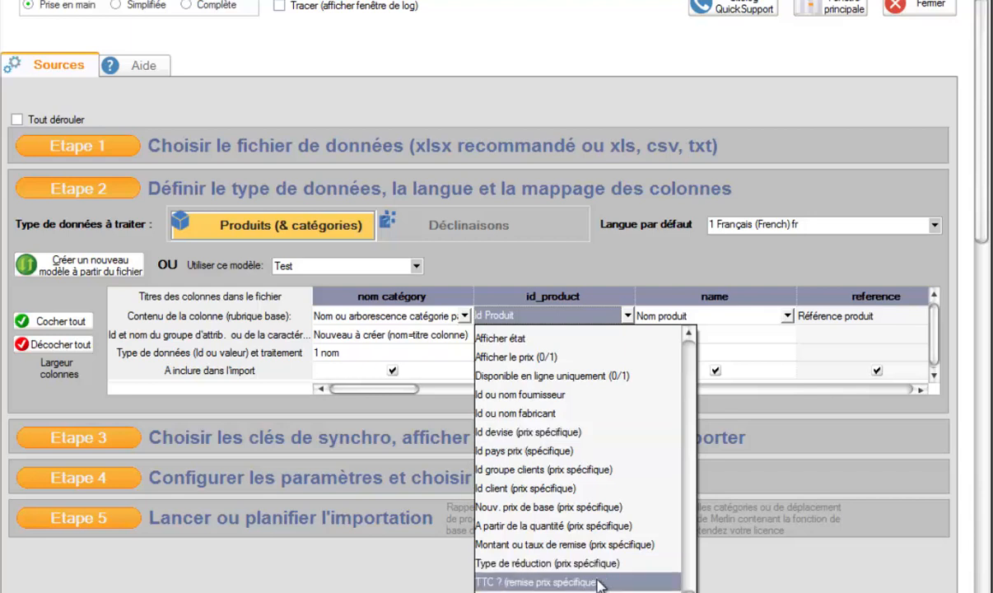
scroll(599, 577, "down", 2)
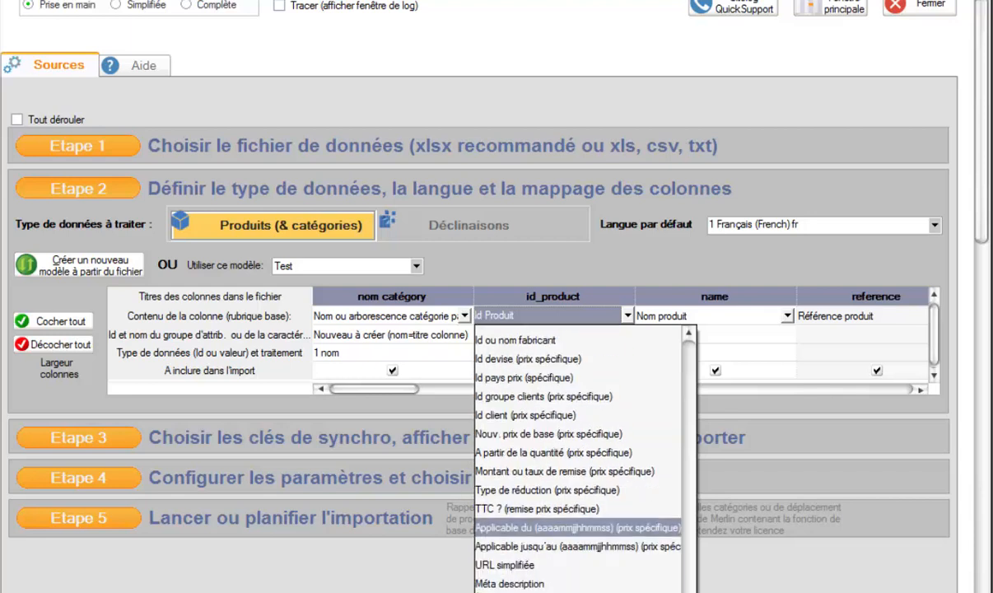
scroll(576, 457, "down", 2)
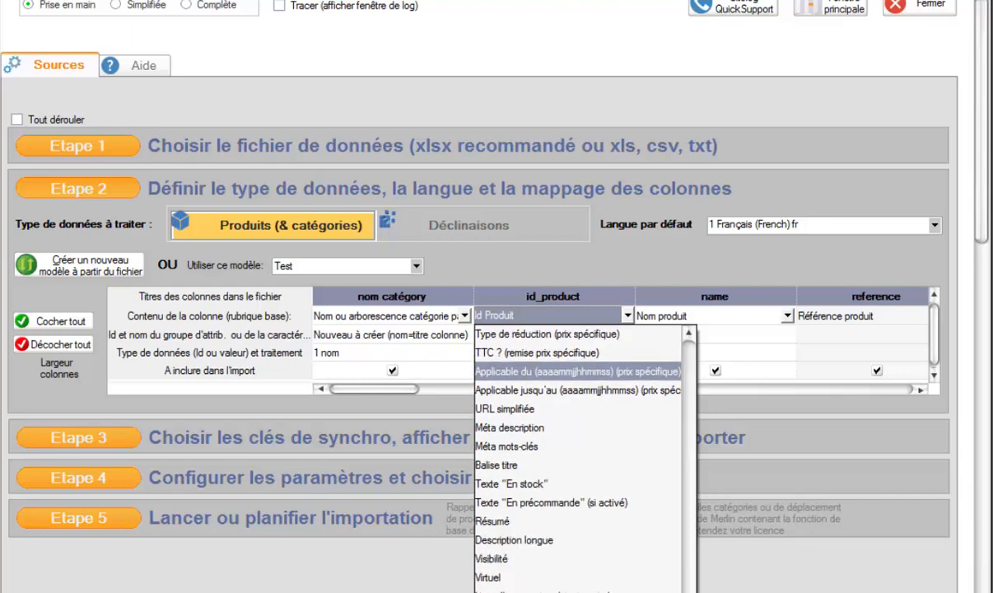
scroll(626, 445, "up", 2)
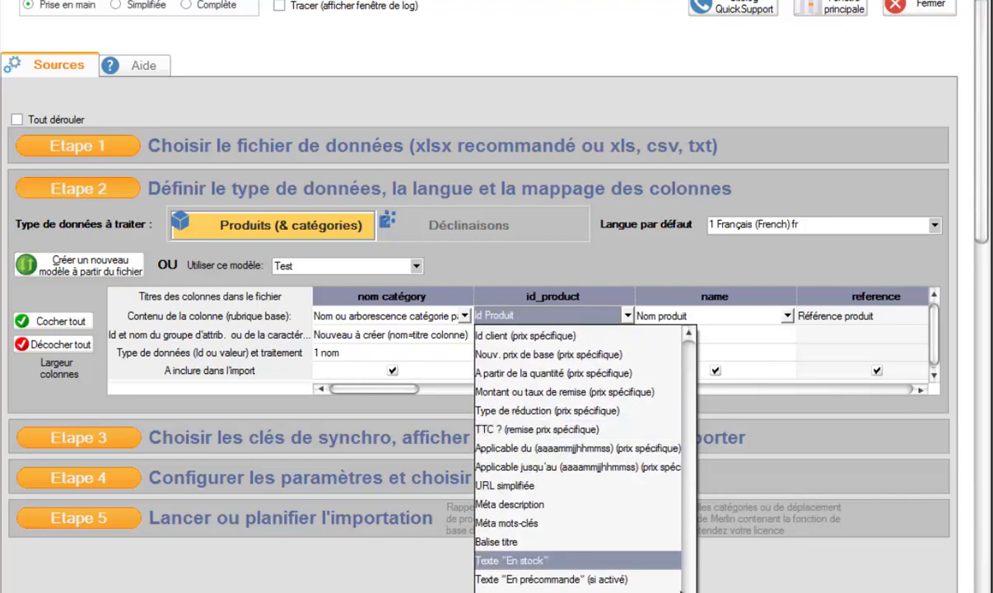
scroll(577, 458, "up", 2)
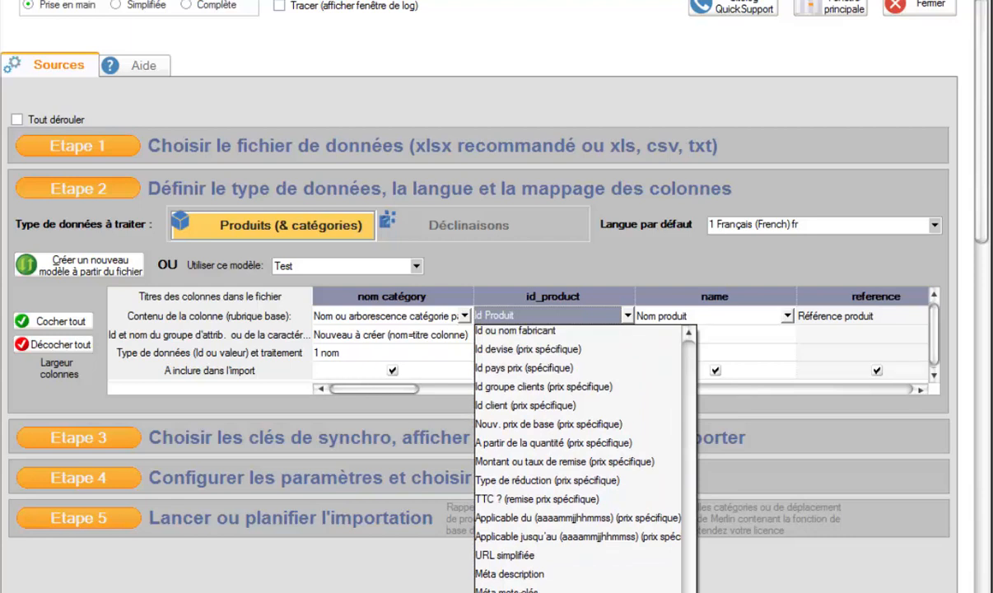
scroll(585, 412, "down", 3)
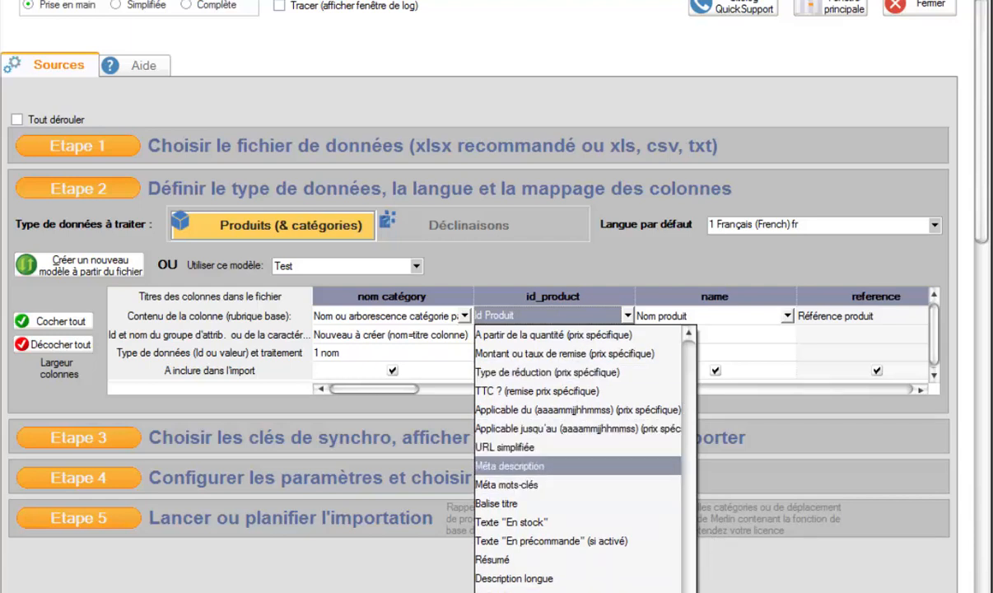
scroll(581, 453, "up", 5)
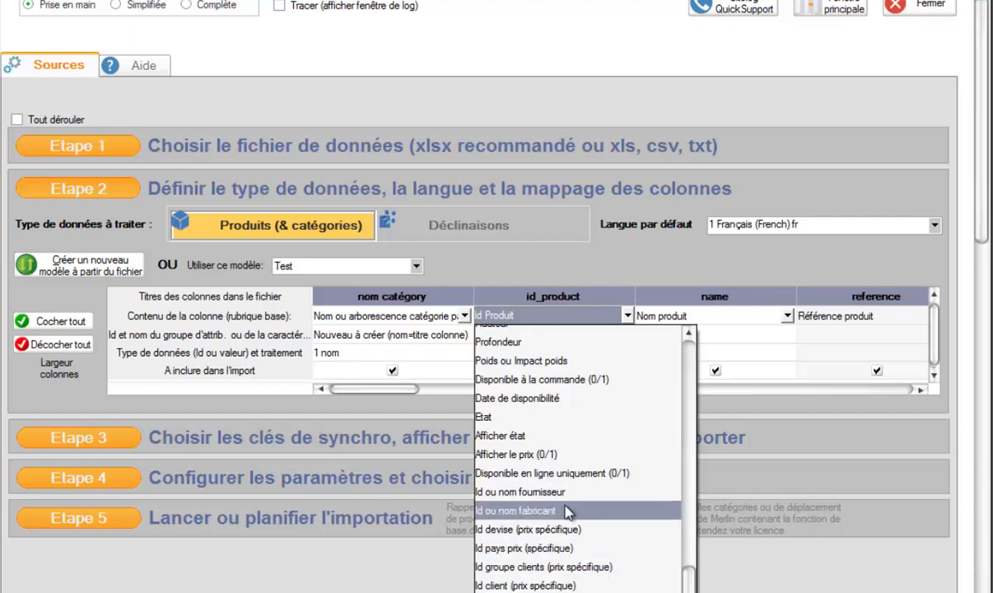
left_click_drag(690, 583, 687, 337)
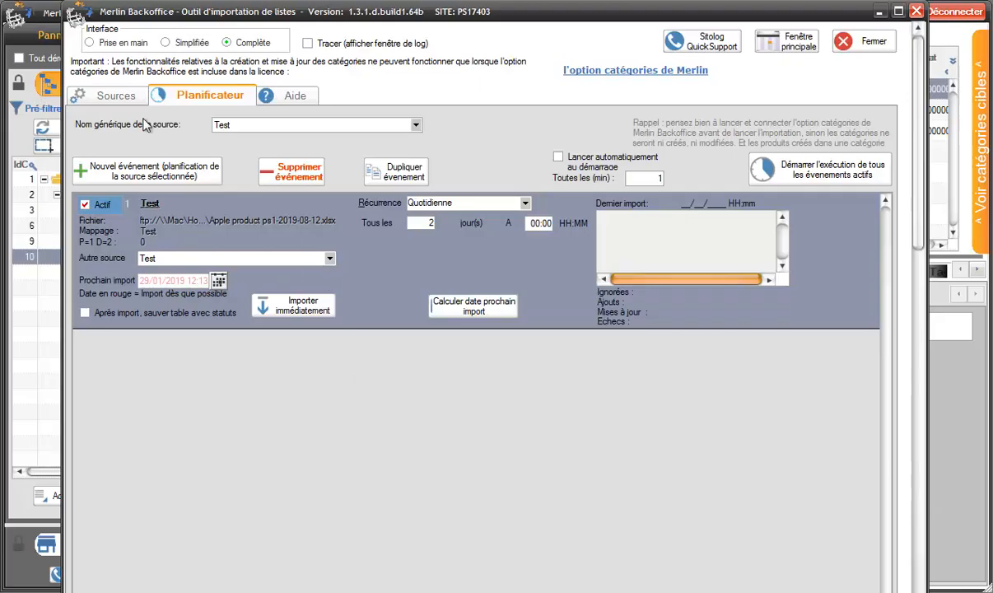
Return from the Planificateur to the Sources steps and switch the interface to the Prise en main mode.
left_click(120, 96)
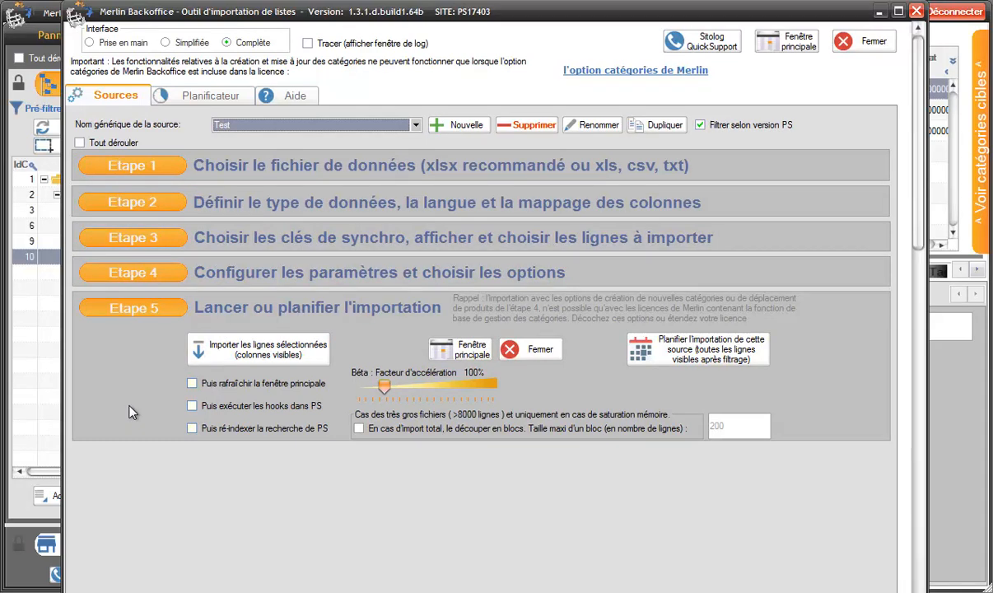
left_click(90, 43)
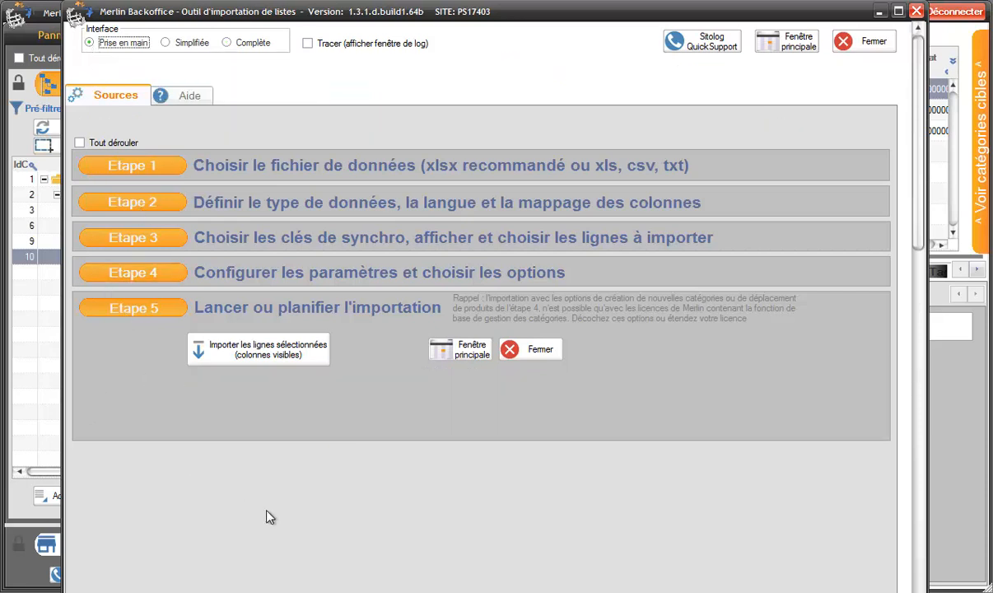